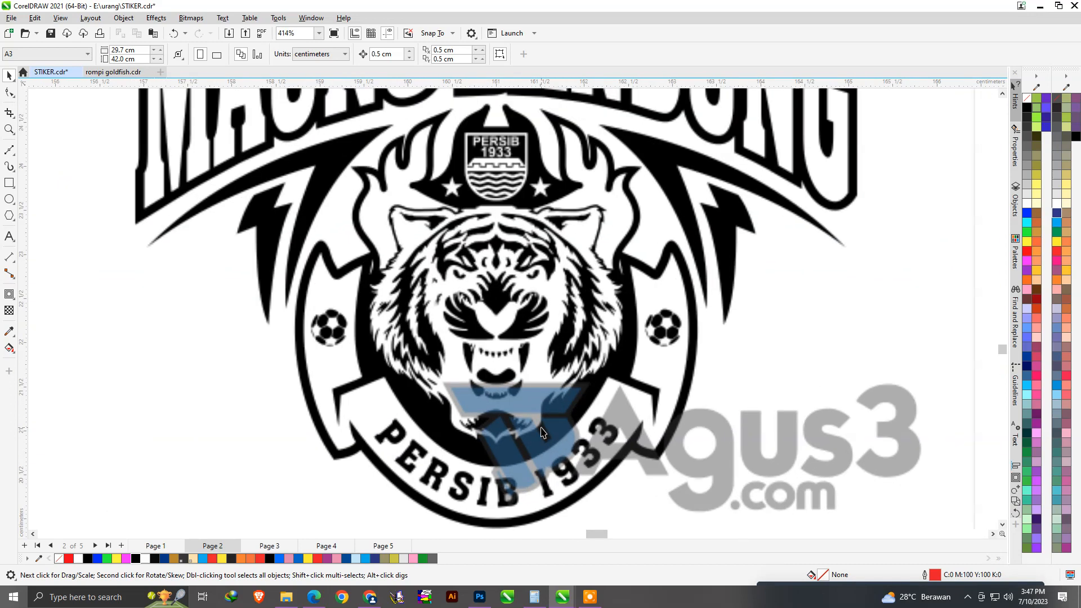
- Start a Bézier outline beside the skull's leftmost tooth and trace the first two curves down around the front teeth
{"action": "scroll", "coordinate": [542, 363], "scroll_direction": "down", "scroll_amount": 3}
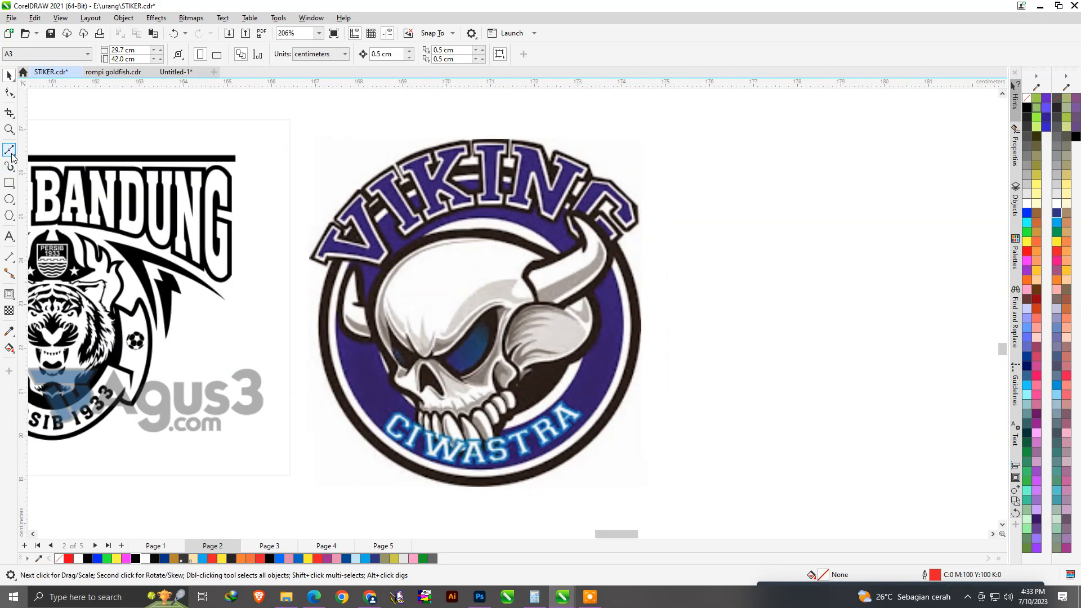
{"action": "left_click", "coordinate": [9, 150]}
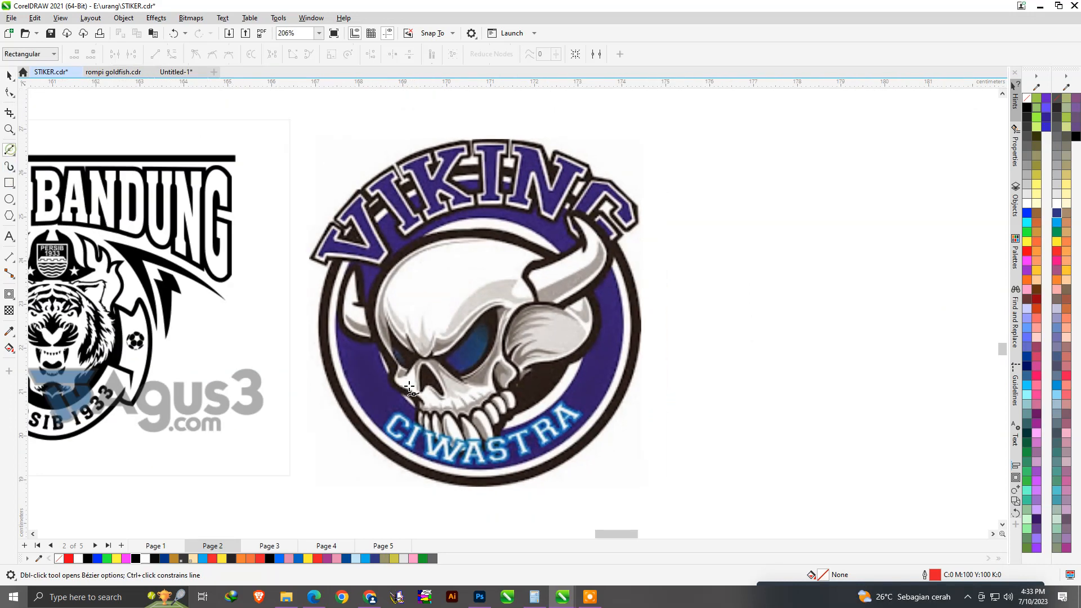
{"action": "scroll", "coordinate": [446, 452], "scroll_direction": "up", "scroll_amount": 7}
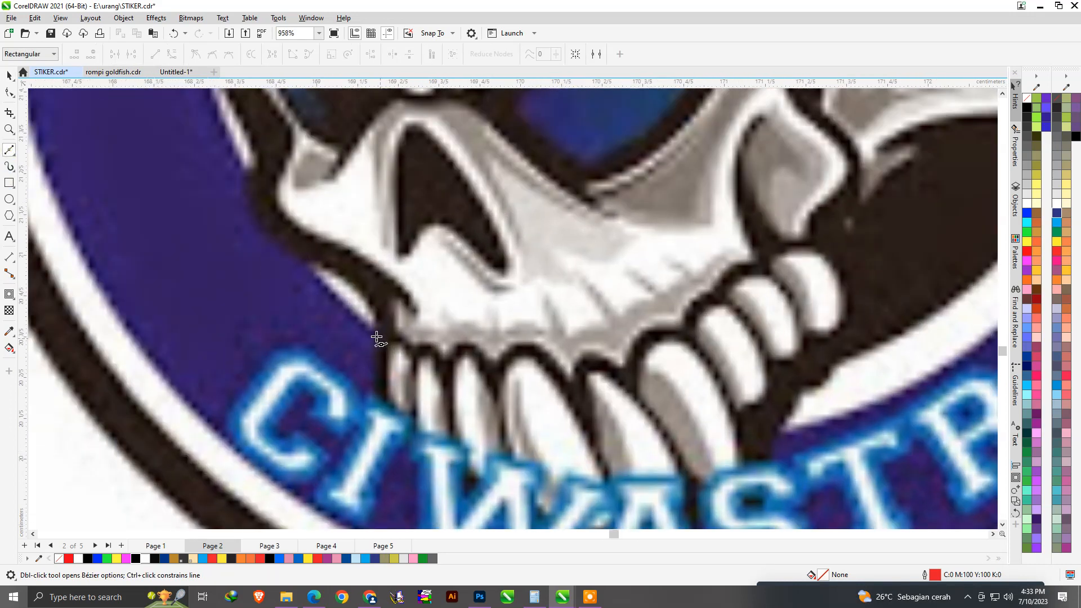
{"action": "scroll", "coordinate": [383, 360], "scroll_direction": "up", "scroll_amount": 2}
{"action": "left_click_drag", "start_coordinate": [419, 432], "coordinate": [490, 432]}
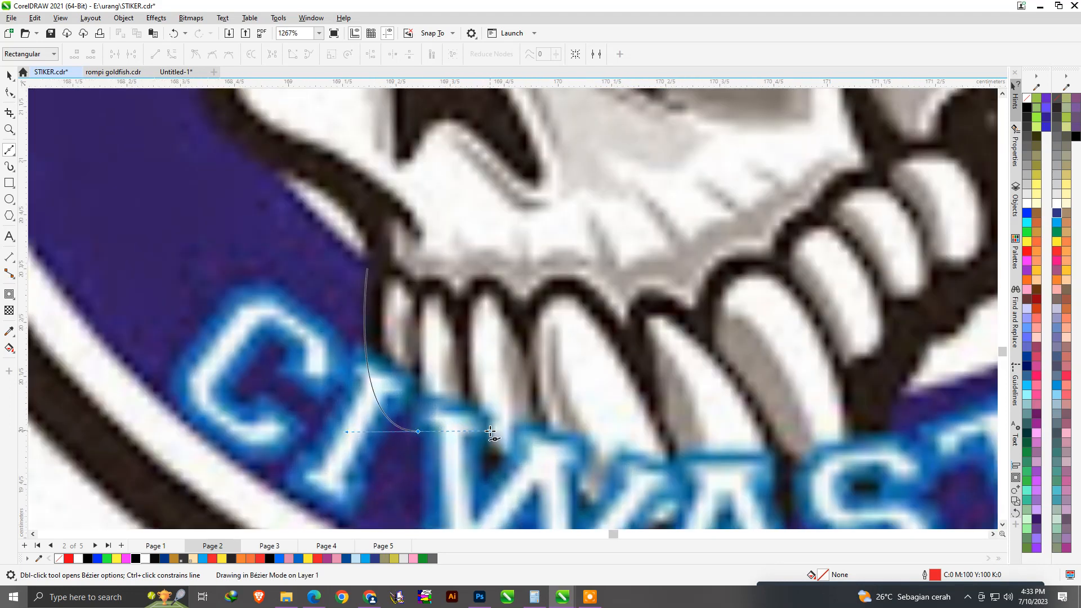
{"action": "scroll", "coordinate": [434, 477], "scroll_direction": "up", "scroll_amount": 1}
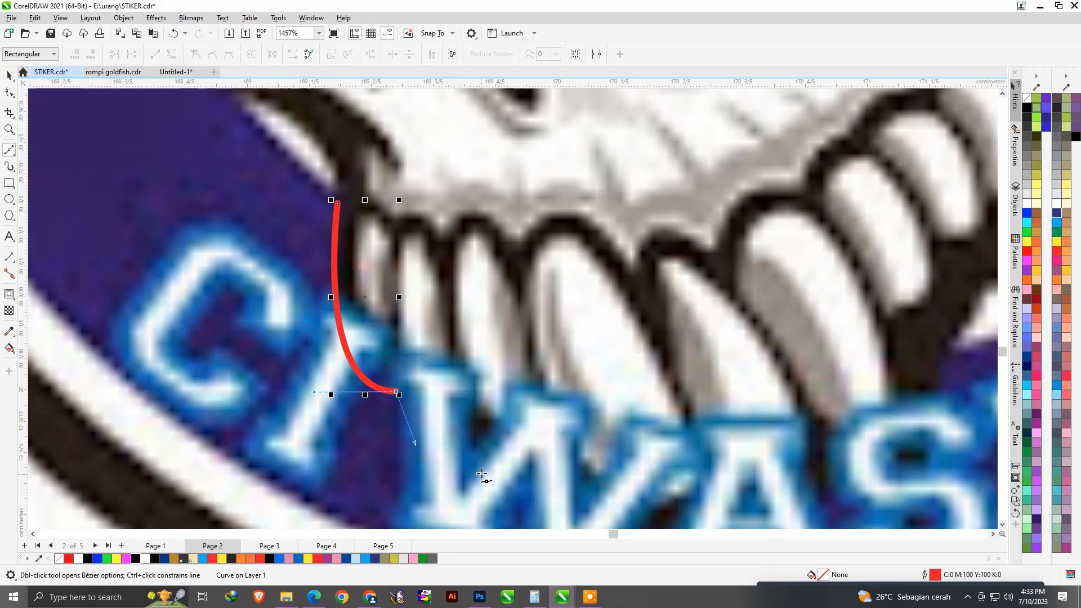
{"action": "left_click_drag", "start_coordinate": [482, 438], "coordinate": [485, 436]}
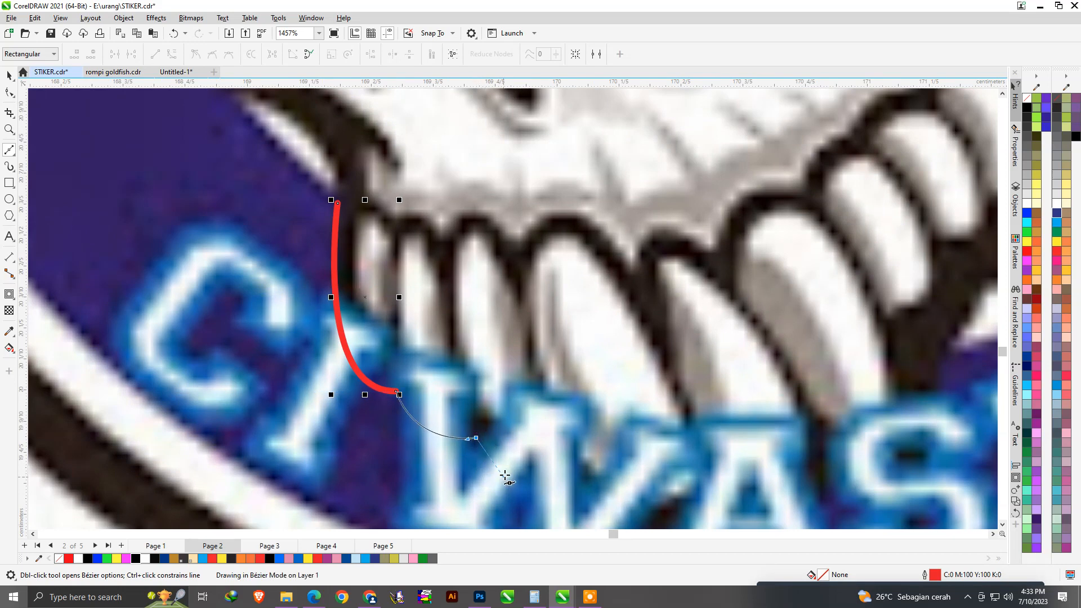
{"action": "left_click_drag", "start_coordinate": [503, 475], "coordinate": [501, 474]}
- Continue the Bézier outline in scalloped curves beneath the remaining teeth, over the CIWASTRA lettering, towards the right jaw
{"action": "scroll", "coordinate": [364, 250], "scroll_direction": "down", "scroll_amount": 2}
{"action": "left_click_drag", "start_coordinate": [523, 423], "coordinate": [550, 413]}
{"action": "left_click_drag", "start_coordinate": [546, 464], "coordinate": [549, 467]}
{"action": "left_click_drag", "start_coordinate": [636, 437], "coordinate": [659, 397]}
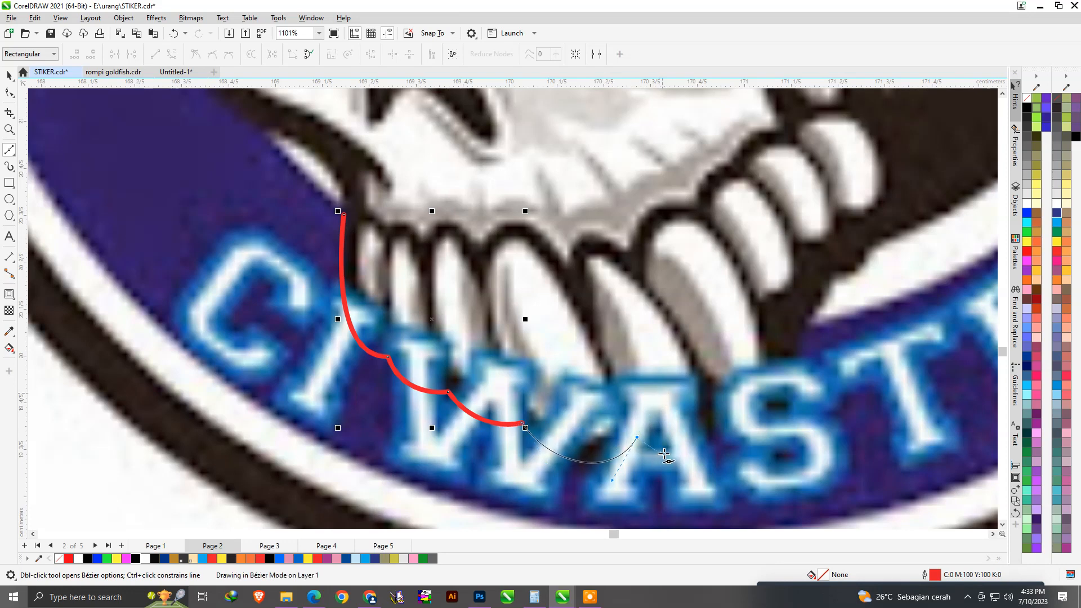
{"action": "left_click_drag", "start_coordinate": [664, 453], "coordinate": [663, 454]}
{"action": "left_click_drag", "start_coordinate": [724, 412], "coordinate": [746, 365]}
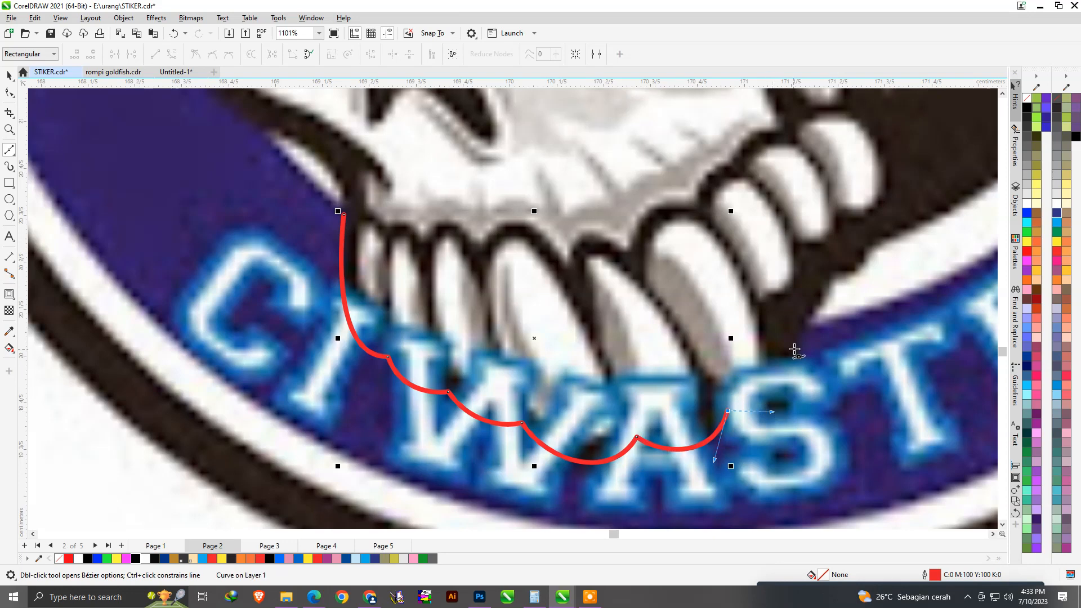
{"action": "left_click_drag", "start_coordinate": [791, 340], "coordinate": [826, 283]}
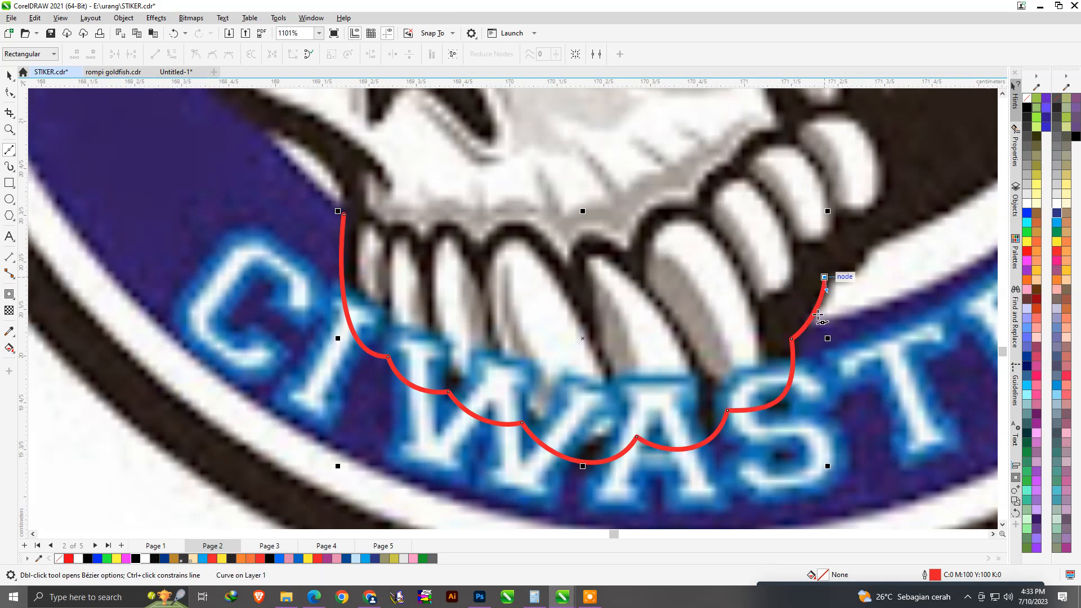
- Trace the outline around the rearmost right teeth and up to the notch below the cheekbone
{"action": "scroll", "coordinate": [826, 284], "scroll_direction": "down", "scroll_amount": 2}
{"action": "scroll", "coordinate": [825, 285], "scroll_direction": "up", "scroll_amount": 4}
{"action": "left_click_drag", "start_coordinate": [827, 260], "coordinate": [864, 271]}
{"action": "scroll", "coordinate": [844, 270], "scroll_direction": "down", "scroll_amount": 3}
{"action": "scroll", "coordinate": [812, 262], "scroll_direction": "up", "scroll_amount": 2}
{"action": "scroll", "coordinate": [812, 262], "scroll_direction": "down", "scroll_amount": 3}
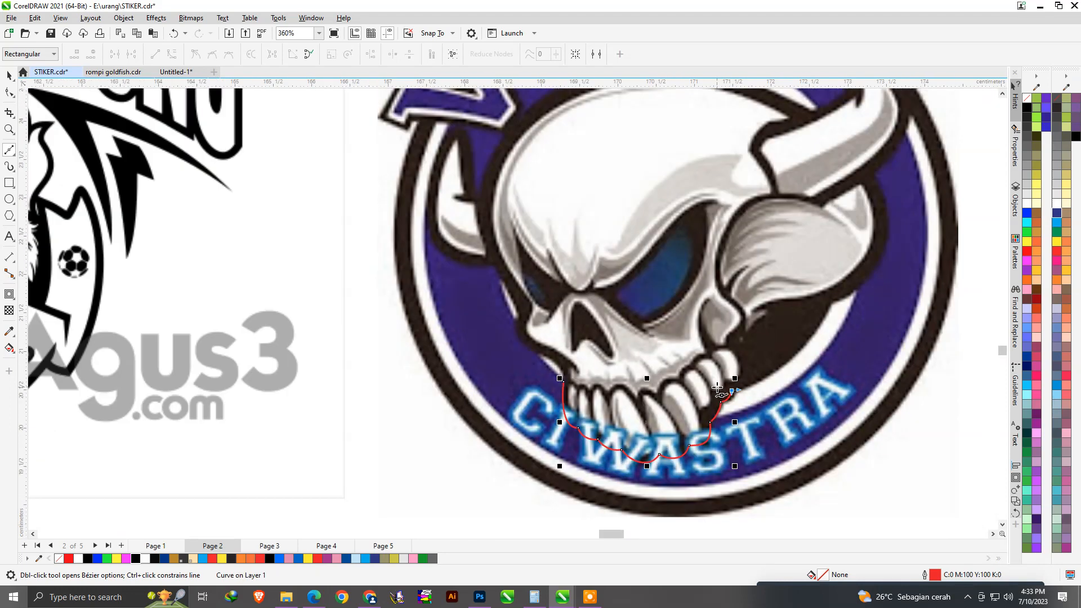
{"action": "scroll", "coordinate": [721, 376], "scroll_direction": "up", "scroll_amount": 2}
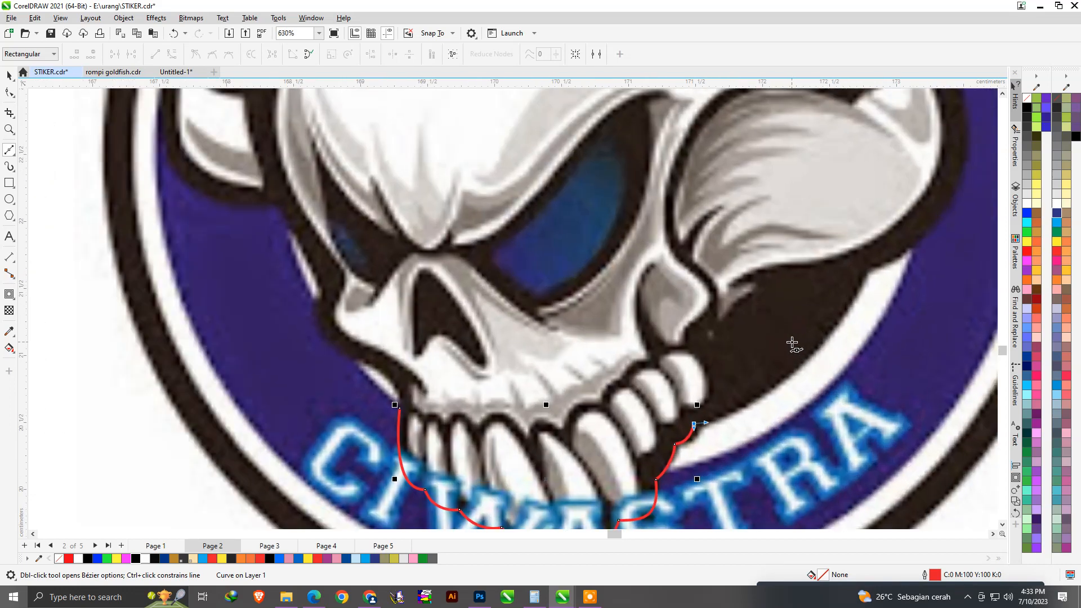
{"action": "left_click_drag", "start_coordinate": [710, 347], "coordinate": [676, 279]}
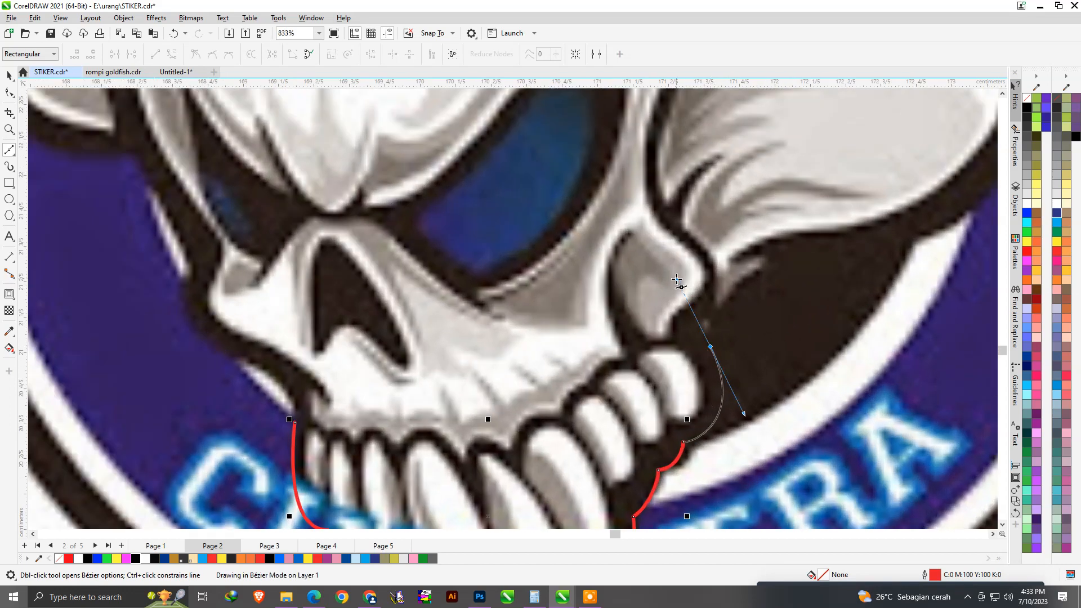
{"action": "left_click_drag", "start_coordinate": [730, 313], "coordinate": [733, 311]}
- Trace the lower and outer edge of the bulge behind the right eye socket up to the right horn's base
{"action": "left_click_drag", "start_coordinate": [841, 260], "coordinate": [917, 248]}
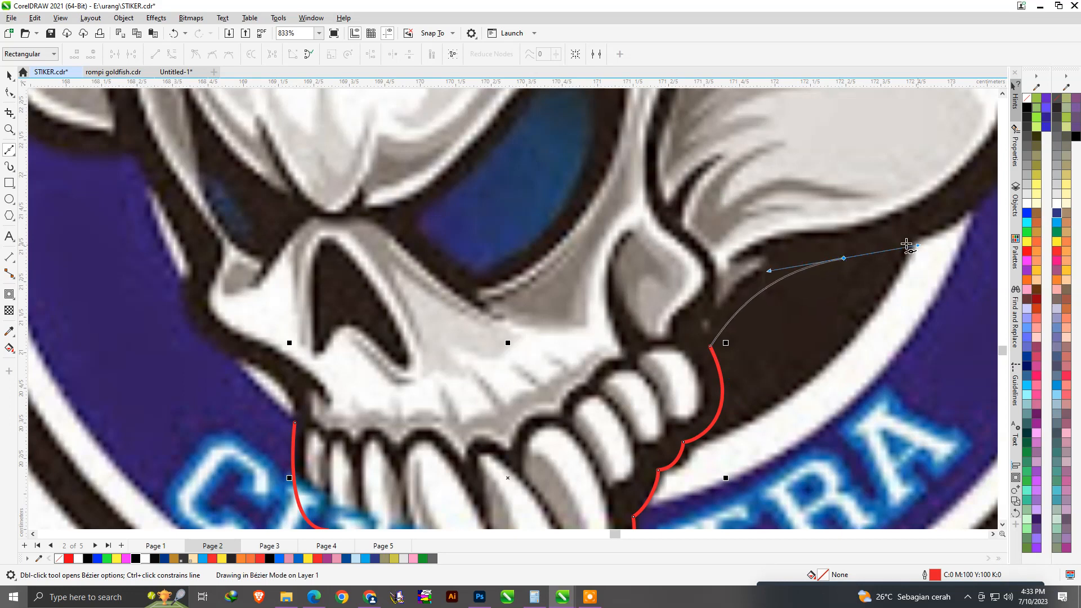
{"action": "scroll", "coordinate": [833, 263], "scroll_direction": "down", "scroll_amount": 2}
{"action": "scroll", "coordinate": [826, 263], "scroll_direction": "up", "scroll_amount": 2}
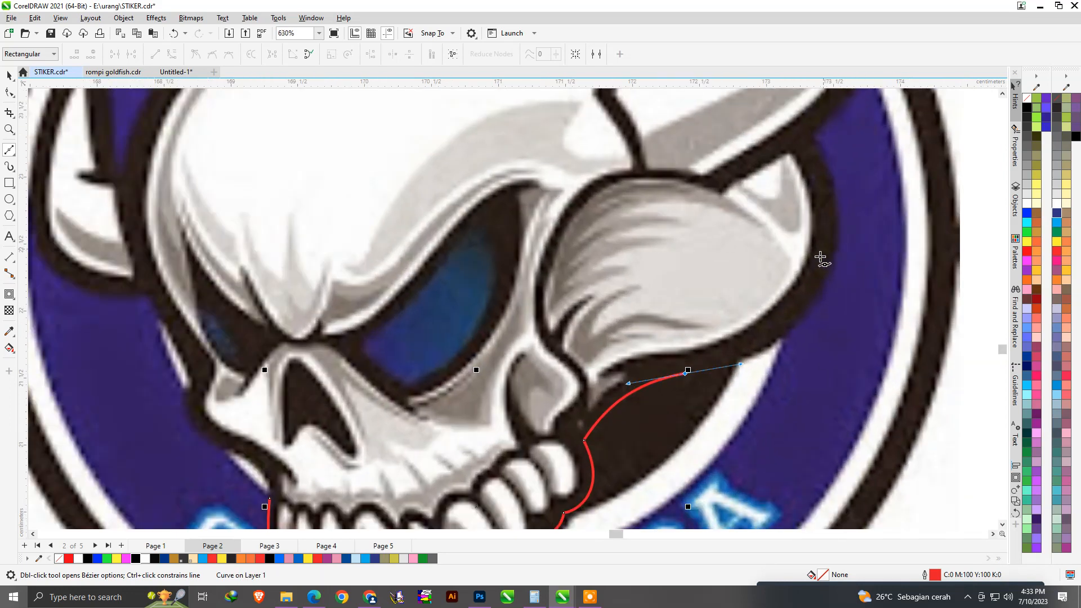
{"action": "left_click_drag", "start_coordinate": [832, 276], "coordinate": [859, 212]}
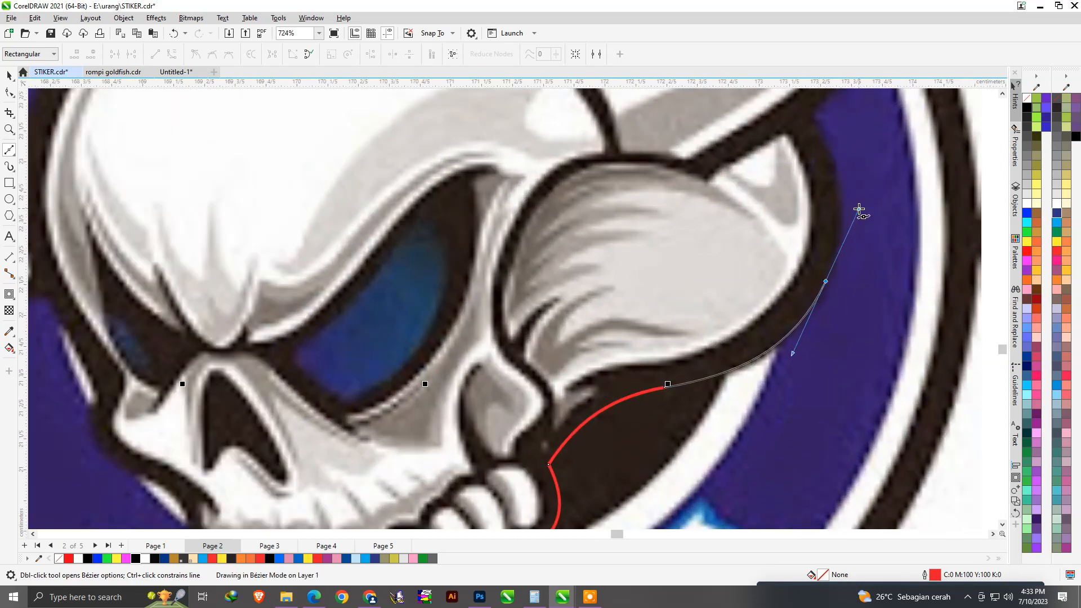
{"action": "scroll", "coordinate": [805, 352], "scroll_direction": "down", "scroll_amount": 1}
{"action": "scroll", "coordinate": [808, 171], "scroll_direction": "up", "scroll_amount": 2}
{"action": "left_click_drag", "start_coordinate": [810, 169], "coordinate": [800, 159]}
- Trace the outer edge of the right horn from its base up towards the letter G
{"action": "key", "text": "space"}
{"action": "scroll", "coordinate": [791, 224], "scroll_direction": "down", "scroll_amount": 6}
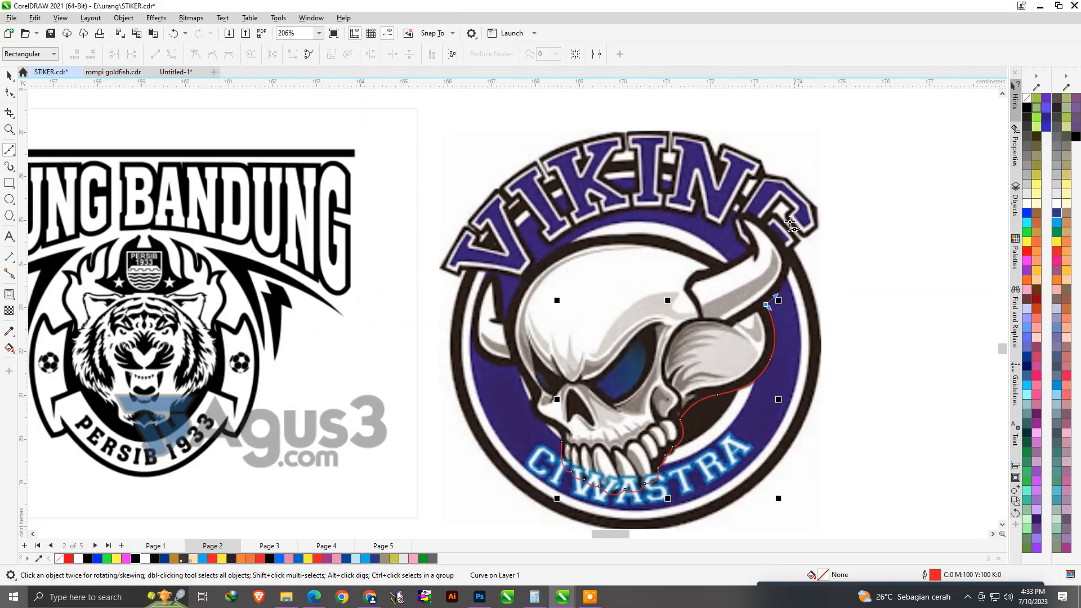
{"action": "scroll", "coordinate": [791, 224], "scroll_direction": "up", "scroll_amount": 4}
{"action": "left_click_drag", "start_coordinate": [781, 243], "coordinate": [762, 222]}
{"action": "left_click_drag", "start_coordinate": [715, 181], "coordinate": [711, 179]}
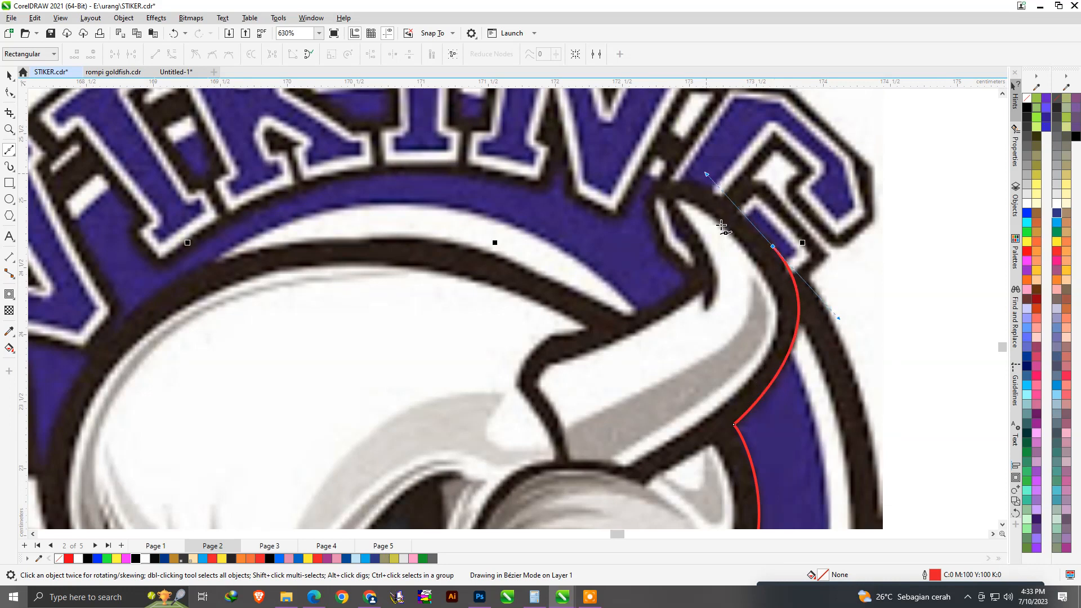
- Trace the outline around the right horn's tip and down its inner edge to a corner where it meets the skull
{"action": "scroll", "coordinate": [705, 242], "scroll_direction": "up", "scroll_amount": 1}
{"action": "scroll", "coordinate": [628, 244], "scroll_direction": "down", "scroll_amount": 3}
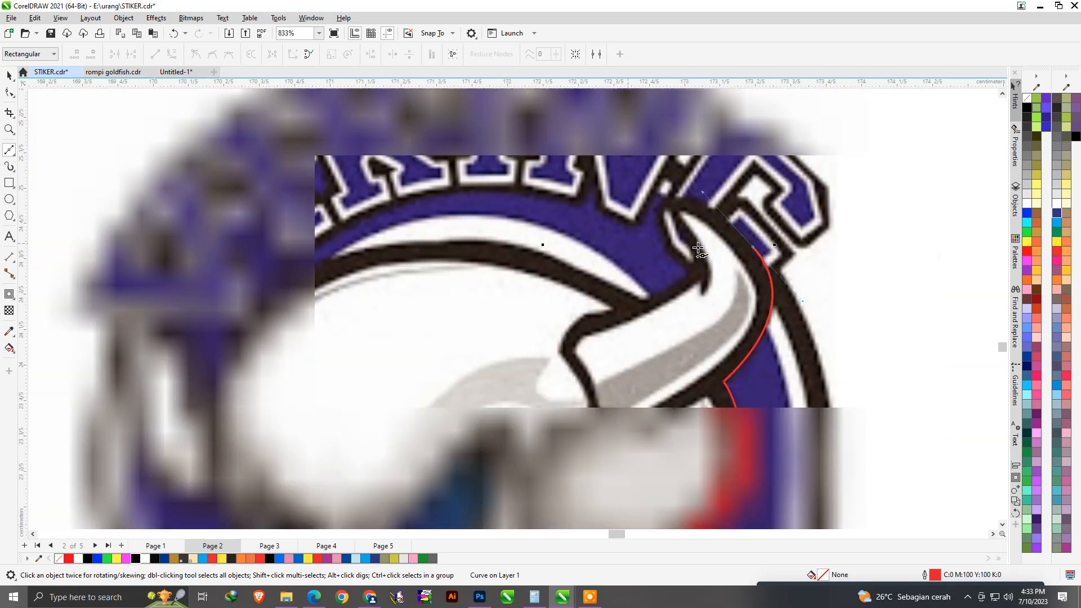
{"action": "scroll", "coordinate": [681, 235], "scroll_direction": "up", "scroll_amount": 1}
{"action": "scroll", "coordinate": [681, 235], "scroll_direction": "down", "scroll_amount": 1}
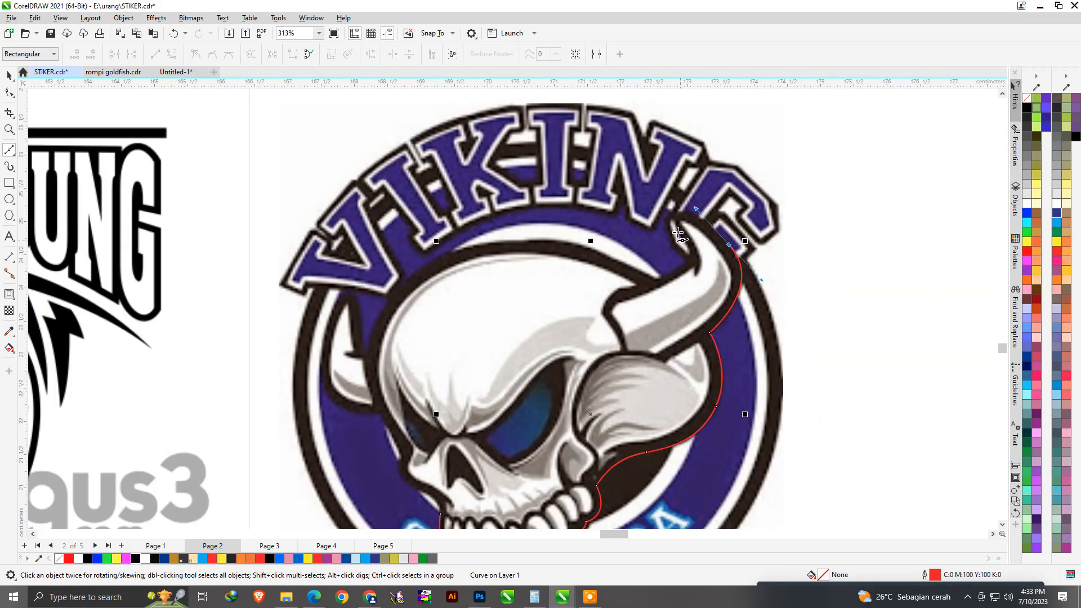
{"action": "scroll", "coordinate": [681, 235], "scroll_direction": "up", "scroll_amount": 3}
{"action": "left_click_drag", "start_coordinate": [673, 219], "coordinate": [713, 285]}
{"action": "left_click_drag", "start_coordinate": [687, 324], "coordinate": [649, 351]}
{"action": "left_click", "coordinate": [620, 359]}
{"action": "scroll", "coordinate": [430, 299], "scroll_direction": "down", "scroll_amount": 4}
{"action": "scroll", "coordinate": [477, 280], "scroll_direction": "up", "scroll_amount": 3}
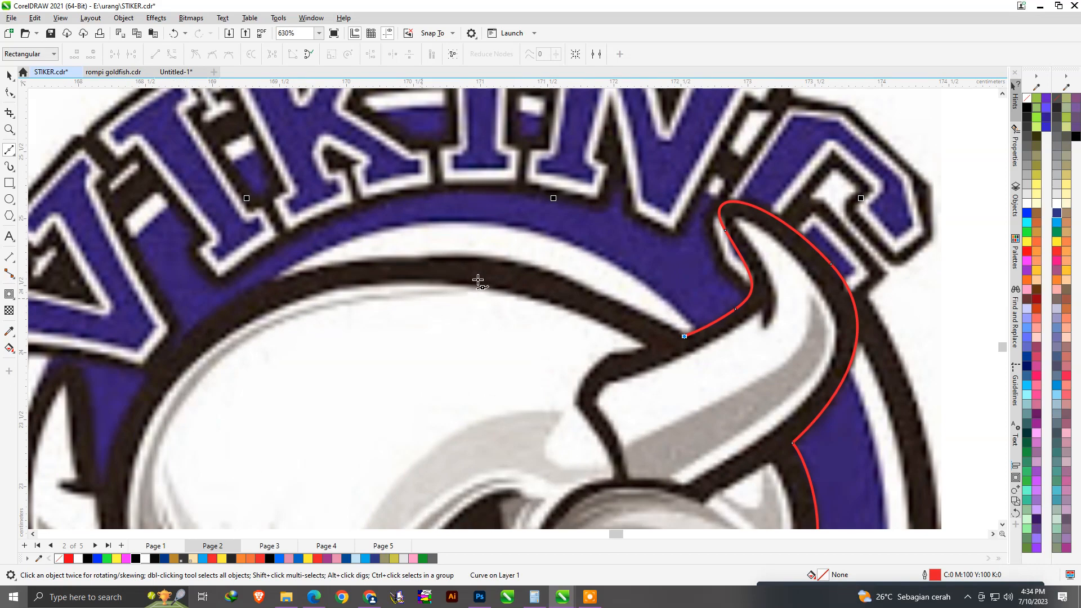
- Trace the outline over the top of the skull and down to the notch at the left horn
{"action": "left_click_drag", "start_coordinate": [453, 260], "coordinate": [303, 252]}
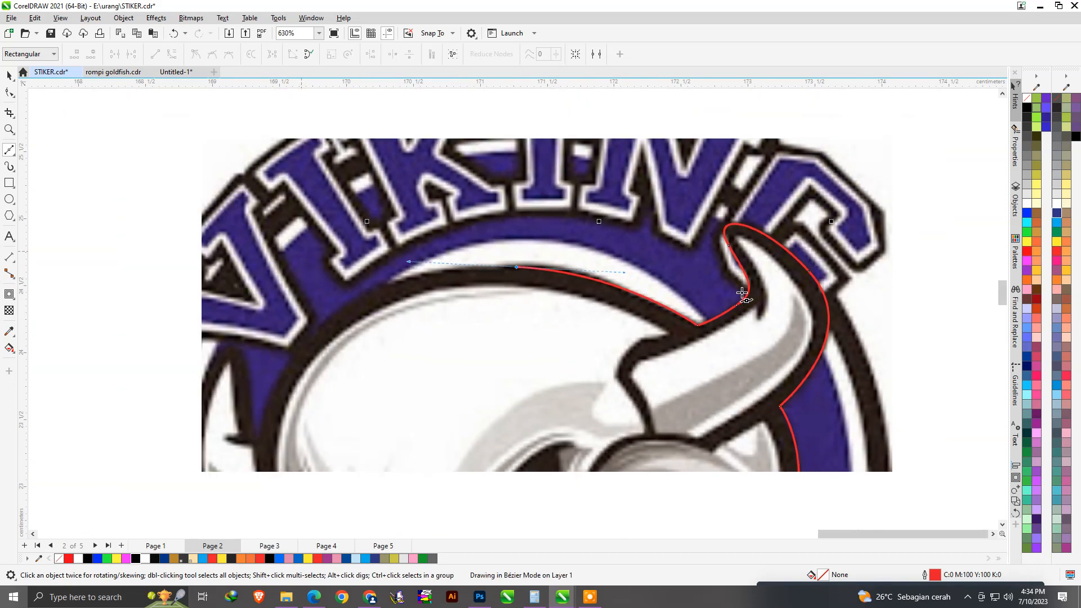
{"action": "scroll", "coordinate": [313, 401], "scroll_direction": "down", "scroll_amount": 1}
{"action": "scroll", "coordinate": [376, 332], "scroll_direction": "up", "scroll_amount": 1}
{"action": "left_click_drag", "start_coordinate": [365, 319], "coordinate": [309, 389]}
{"action": "scroll", "coordinate": [386, 345], "scroll_direction": "down", "scroll_amount": 4}
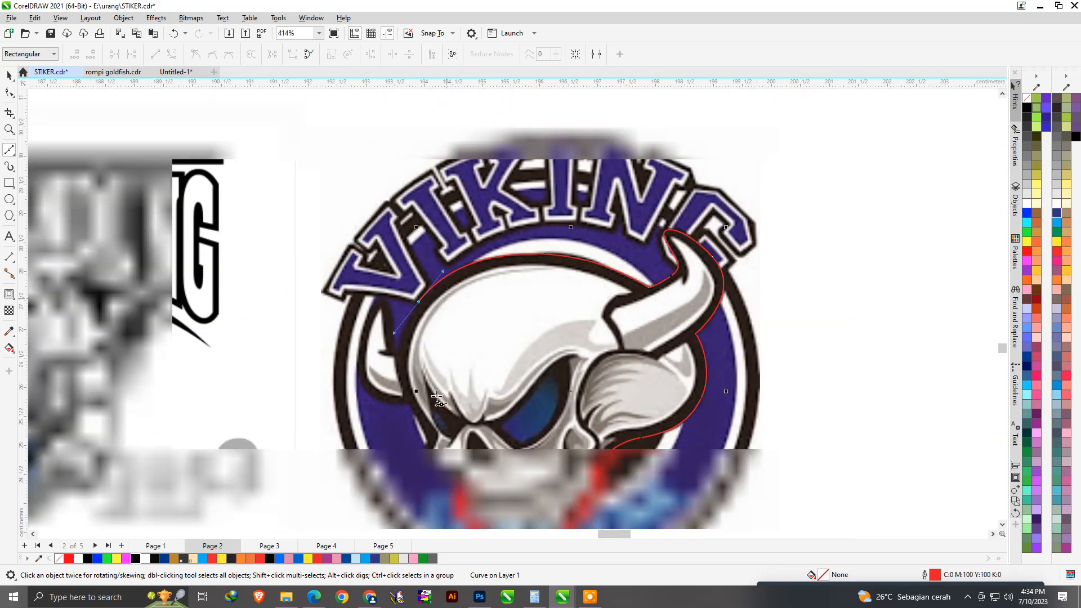
{"action": "scroll", "coordinate": [428, 394], "scroll_direction": "up", "scroll_amount": 3}
{"action": "scroll", "coordinate": [420, 366], "scroll_direction": "down", "scroll_amount": 2}
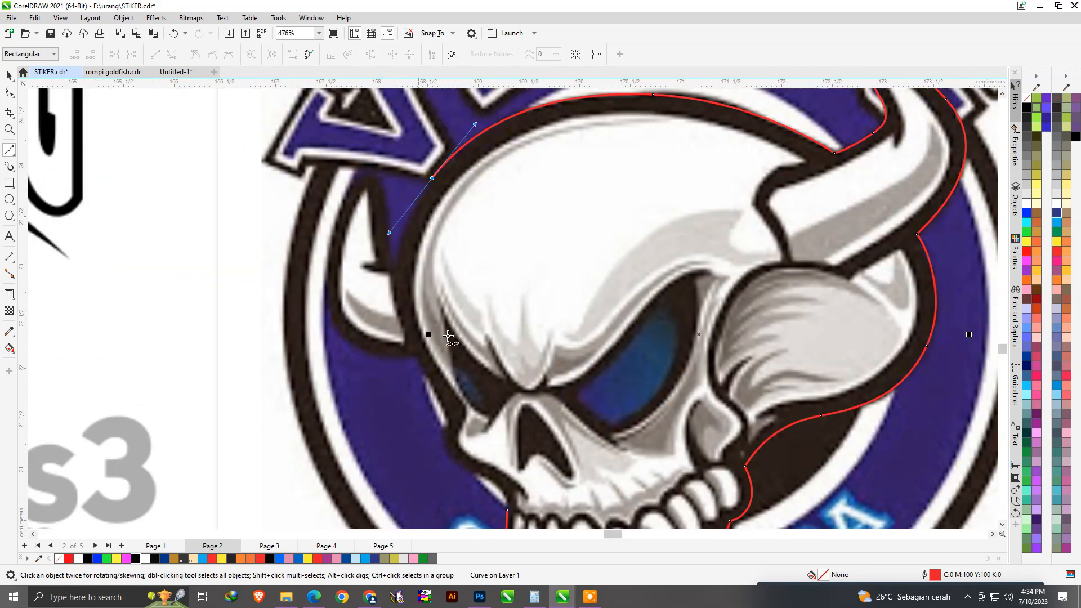
{"action": "scroll", "coordinate": [444, 333], "scroll_direction": "down", "scroll_amount": 2}
{"action": "scroll", "coordinate": [416, 293], "scroll_direction": "up", "scroll_amount": 7}
{"action": "left_click_drag", "start_coordinate": [424, 302], "coordinate": [429, 279]}
{"action": "scroll", "coordinate": [428, 278], "scroll_direction": "down", "scroll_amount": 2}
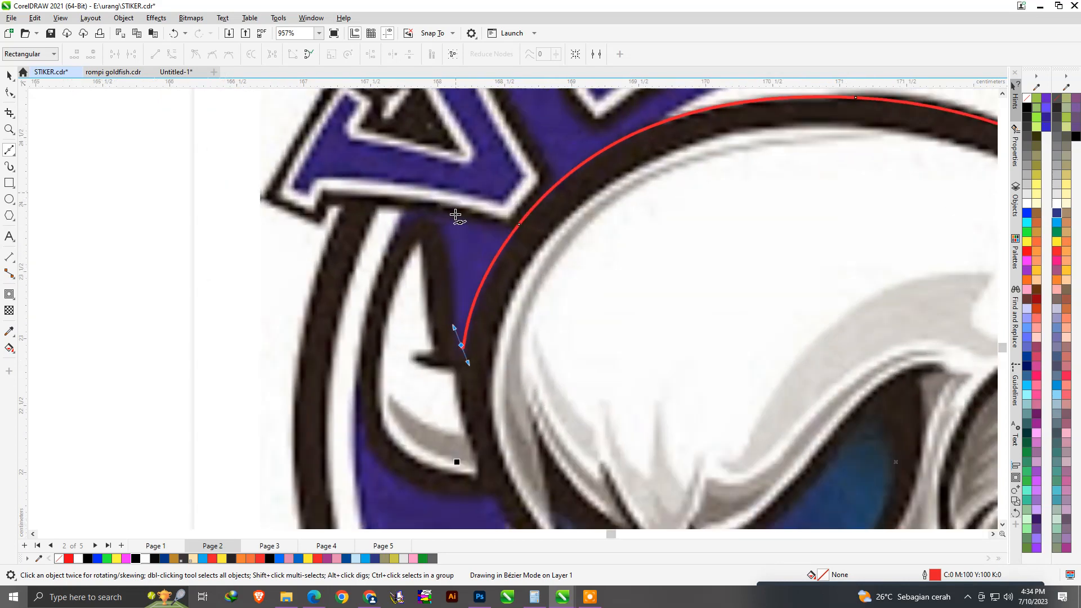
- Trace the outline around the left horn's tip, outer edge and underside back to the skull
{"action": "scroll", "coordinate": [454, 253], "scroll_direction": "down", "scroll_amount": 2}
{"action": "left_click_drag", "start_coordinate": [372, 258], "coordinate": [565, 400]}
{"action": "scroll", "coordinate": [409, 271], "scroll_direction": "down", "scroll_amount": 1}
{"action": "scroll", "coordinate": [409, 271], "scroll_direction": "down", "scroll_amount": 5}
{"action": "scroll", "coordinate": [408, 417], "scroll_direction": "up", "scroll_amount": 6}
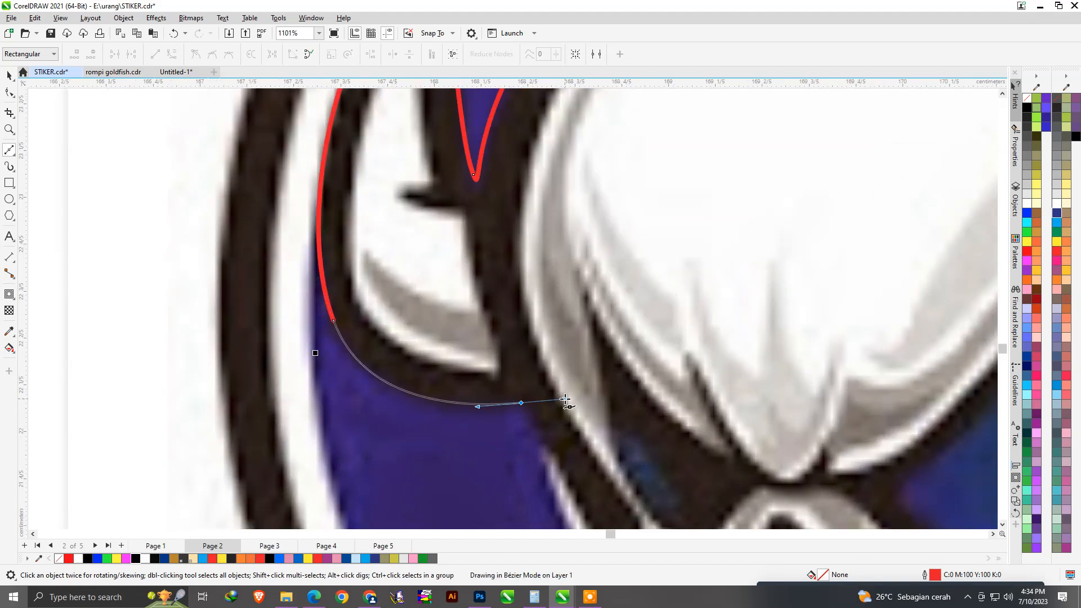
{"action": "left_click_drag", "start_coordinate": [538, 438], "coordinate": [539, 445]}
{"action": "scroll", "coordinate": [515, 326], "scroll_direction": "down", "scroll_amount": 3}
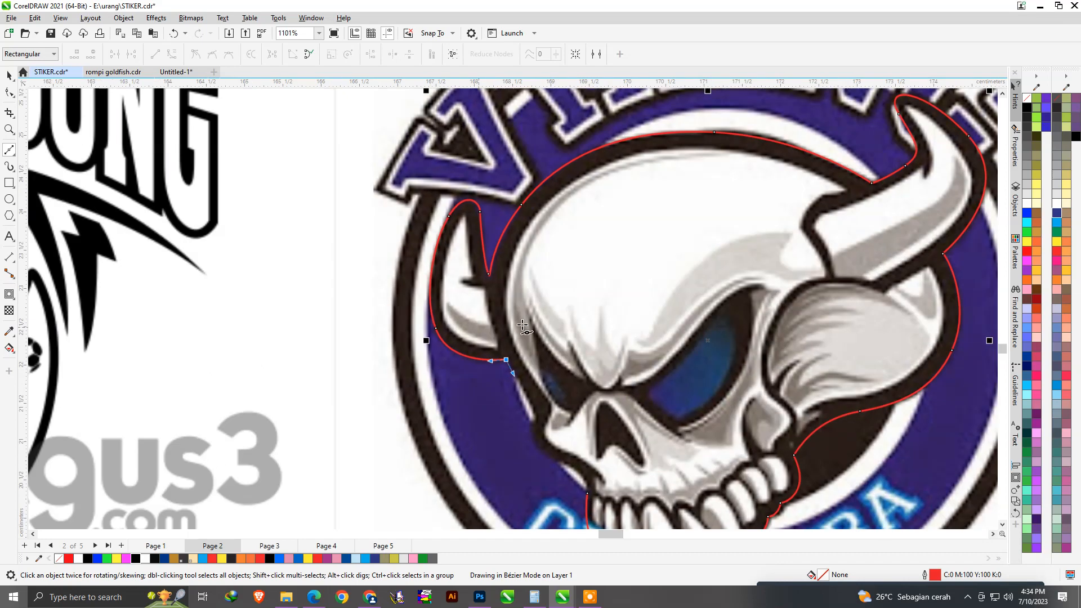
- Trace the skull's left side past the small eye socket and around the left cheekbone
{"action": "scroll", "coordinate": [570, 426], "scroll_direction": "up", "scroll_amount": 4}
{"action": "left_click_drag", "start_coordinate": [514, 373], "coordinate": [515, 401]}
{"action": "scroll", "coordinate": [512, 369], "scroll_direction": "down", "scroll_amount": 1}
{"action": "scroll", "coordinate": [501, 461], "scroll_direction": "up", "scroll_amount": 1}
{"action": "scroll", "coordinate": [455, 375], "scroll_direction": "down", "scroll_amount": 1}
{"action": "scroll", "coordinate": [523, 447], "scroll_direction": "up", "scroll_amount": 1}
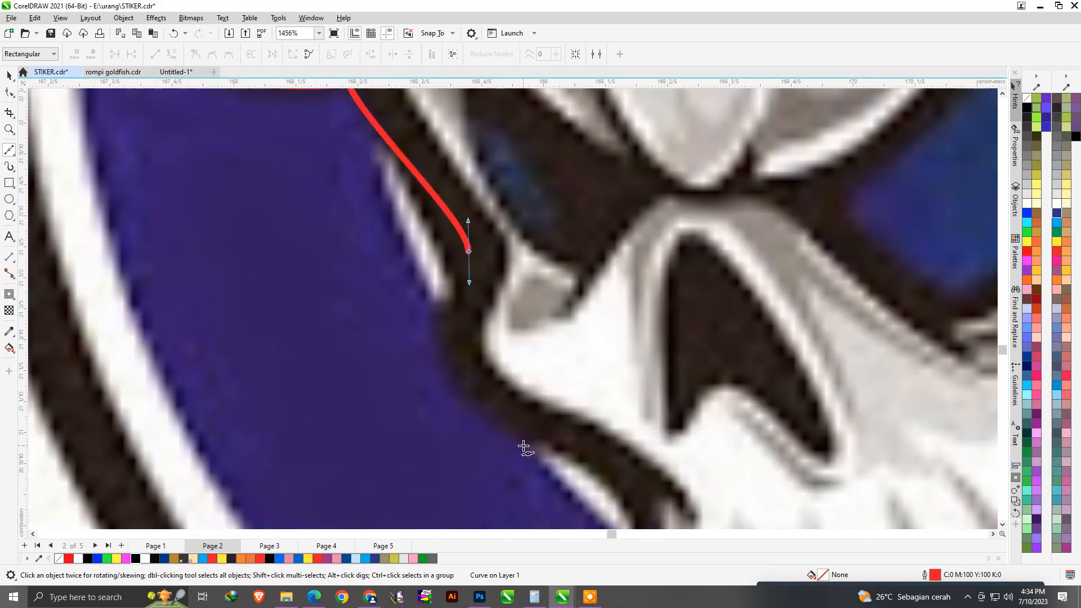
{"action": "left_click_drag", "start_coordinate": [488, 399], "coordinate": [414, 358]}
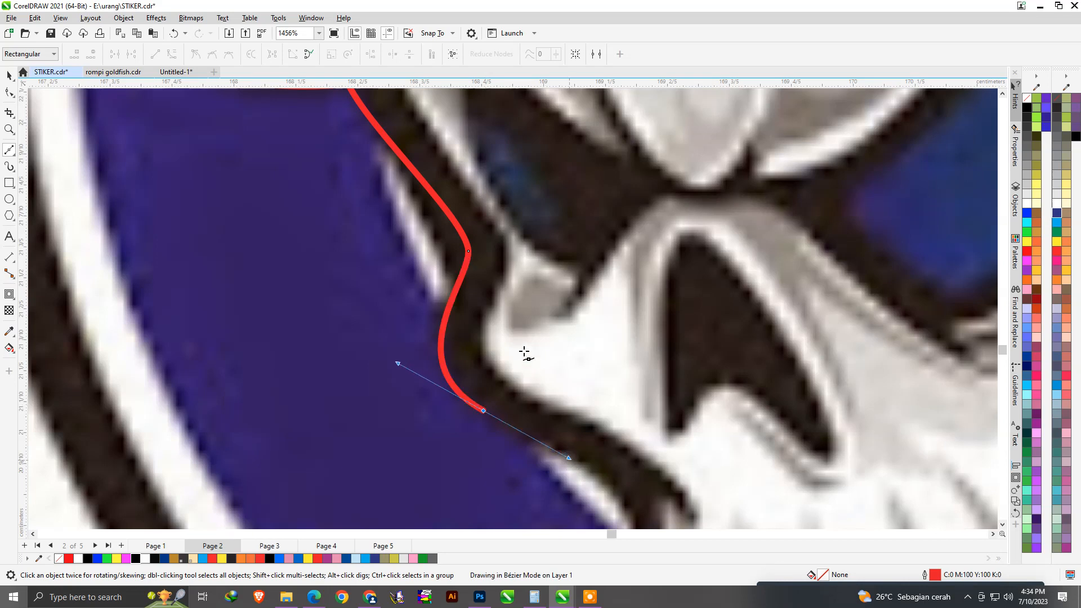
- Trace the left jaw down to the starting node beside the leftmost tooth and close the skull outline
{"action": "scroll", "coordinate": [524, 356], "scroll_direction": "down", "scroll_amount": 2}
{"action": "scroll", "coordinate": [523, 356], "scroll_direction": "down", "scroll_amount": 1}
{"action": "scroll", "coordinate": [566, 419], "scroll_direction": "up", "scroll_amount": 2}
{"action": "left_click_drag", "start_coordinate": [563, 415], "coordinate": [533, 410]}
{"action": "scroll", "coordinate": [533, 410], "scroll_direction": "down", "scroll_amount": 4}
{"action": "scroll", "coordinate": [493, 344], "scroll_direction": "up", "scroll_amount": 1}
{"action": "scroll", "coordinate": [493, 345], "scroll_direction": "down", "scroll_amount": 1}
{"action": "scroll", "coordinate": [514, 268], "scroll_direction": "up", "scroll_amount": 2}
- Examine the closed outline's nodes and its fit around the skull, horns and teeth, and deselect it with the Bézier tool active
{"action": "left_click", "coordinate": [8, 93]}
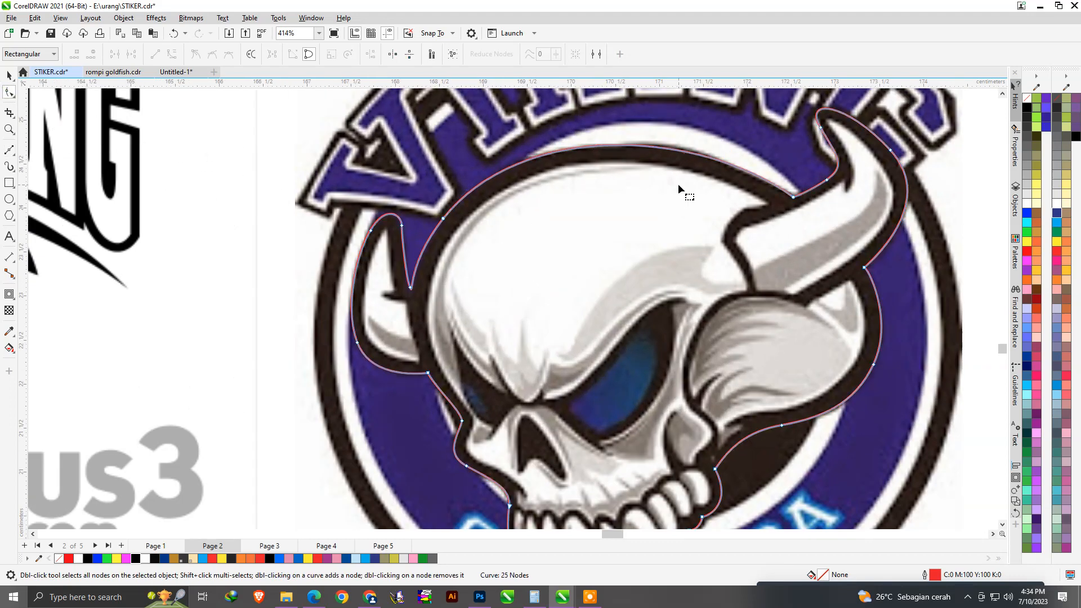
{"action": "scroll", "coordinate": [459, 229], "scroll_direction": "down", "scroll_amount": 3}
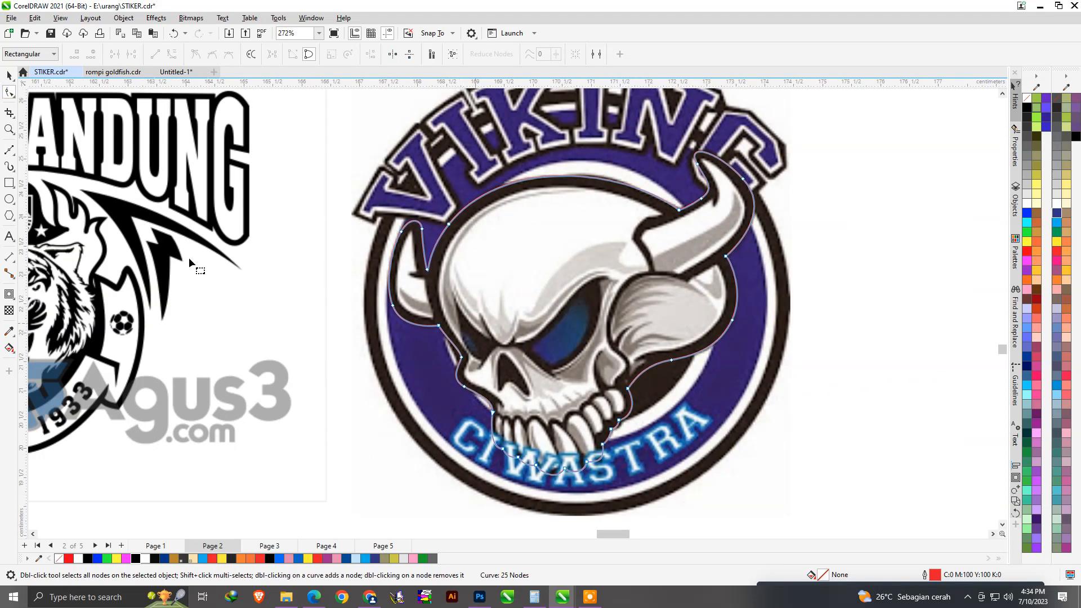
{"action": "left_click", "coordinate": [10, 150]}
{"action": "scroll", "coordinate": [564, 347], "scroll_direction": "up", "scroll_amount": 4}
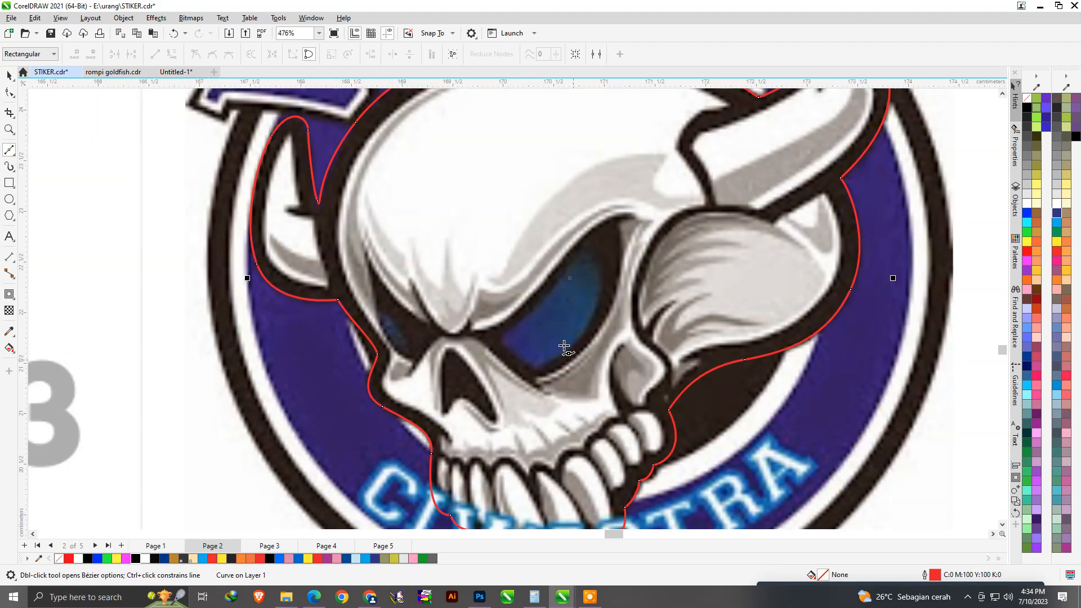
{"action": "scroll", "coordinate": [563, 352], "scroll_direction": "down", "scroll_amount": 4}
{"action": "scroll", "coordinate": [541, 344], "scroll_direction": "up", "scroll_amount": 4}
{"action": "scroll", "coordinate": [533, 338], "scroll_direction": "down", "scroll_amount": 4}
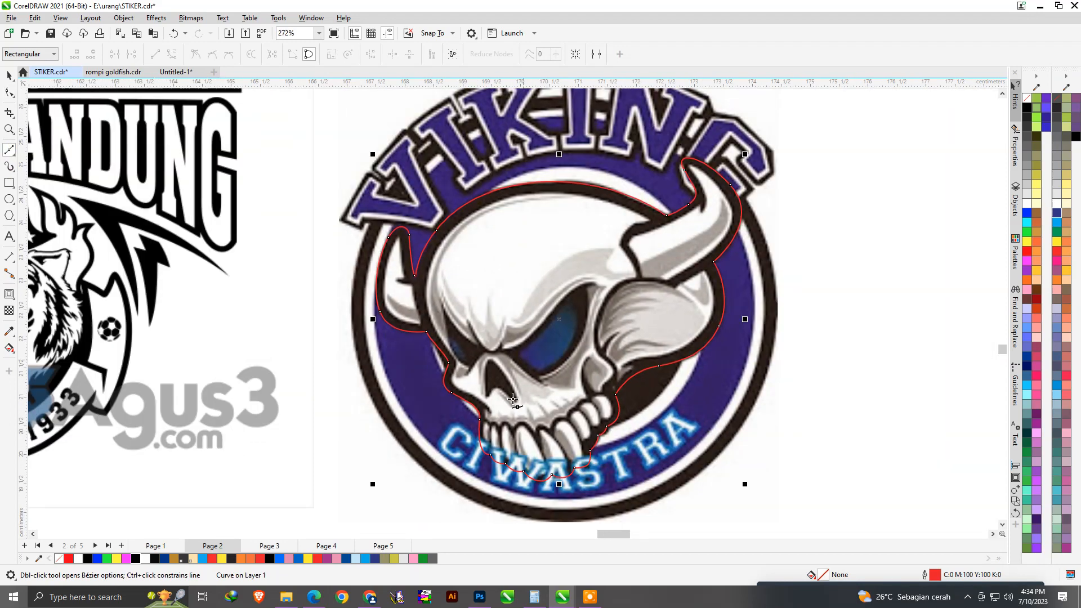
{"action": "scroll", "coordinate": [500, 413], "scroll_direction": "up", "scroll_amount": 3}
{"action": "scroll", "coordinate": [517, 372], "scroll_direction": "down", "scroll_amount": 2}
{"action": "scroll", "coordinate": [545, 393], "scroll_direction": "up", "scroll_amount": 5}
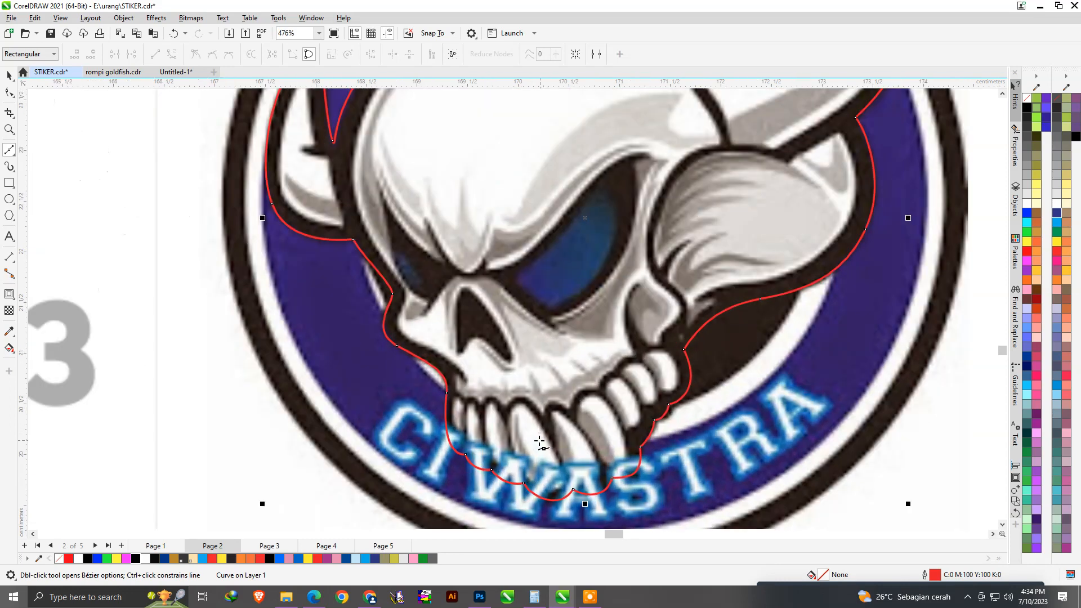
{"action": "scroll", "coordinate": [479, 392], "scroll_direction": "up", "scroll_amount": 2}
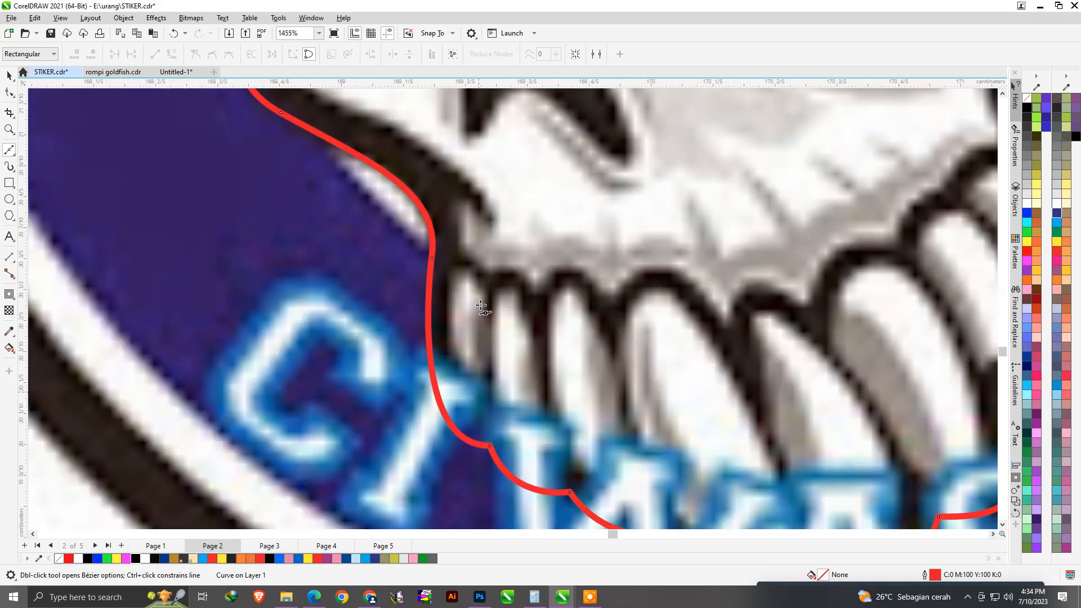
{"action": "key", "text": "Escape"}
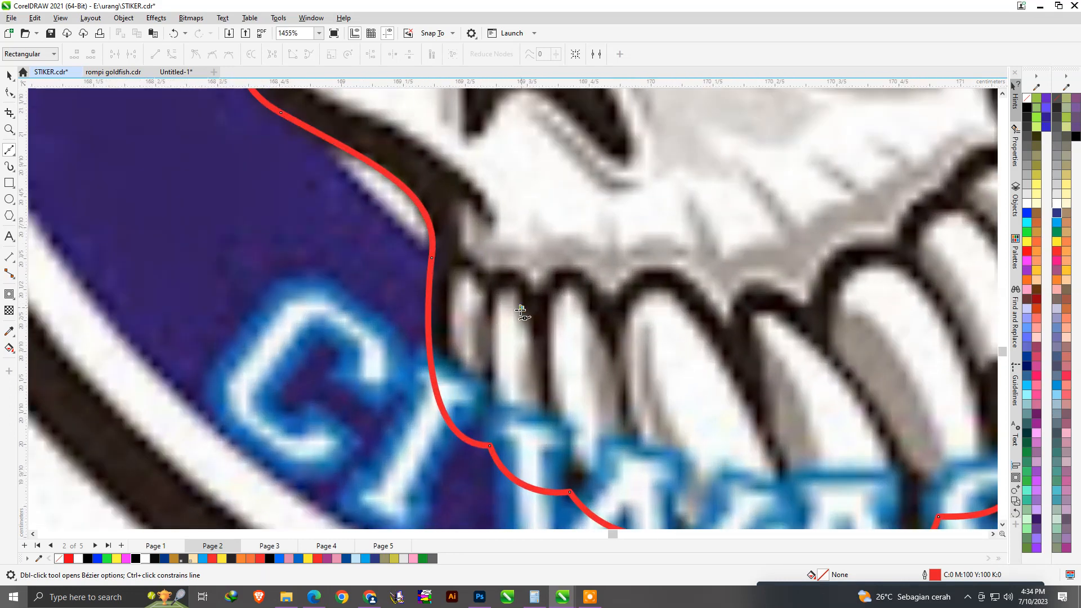
- Trace the second tooth from the left around its bottom, left edge and rounded top, closing the outline
{"action": "left_click", "coordinate": [552, 448]}
{"action": "left_click_drag", "start_coordinate": [505, 435], "coordinate": [490, 404]}
{"action": "scroll", "coordinate": [498, 316], "scroll_direction": "up", "scroll_amount": 2}
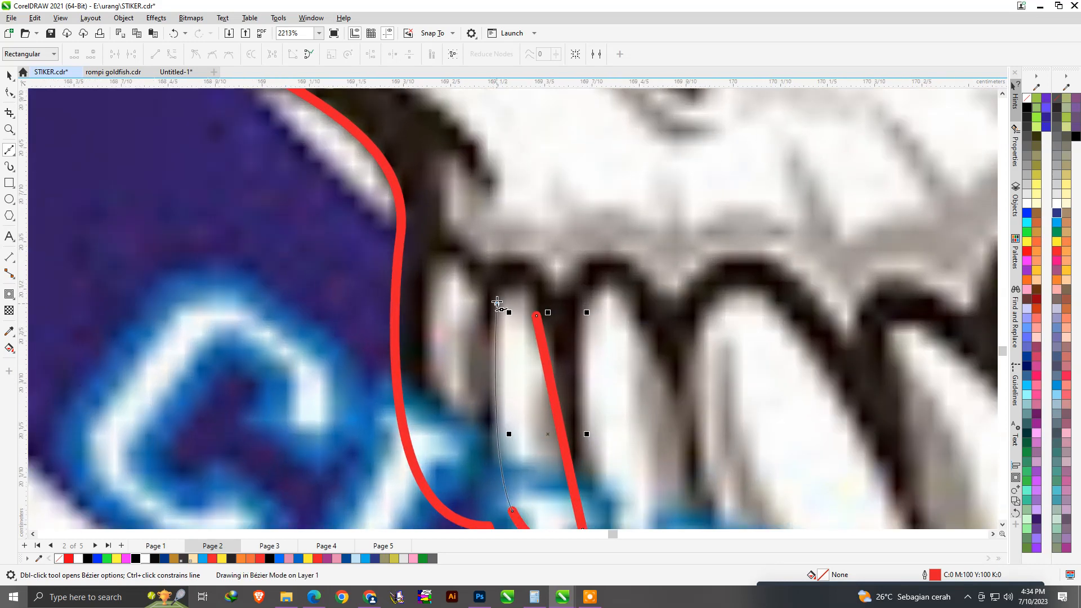
{"action": "left_click_drag", "start_coordinate": [497, 304], "coordinate": [501, 277]}
{"action": "left_click", "coordinate": [538, 316]}
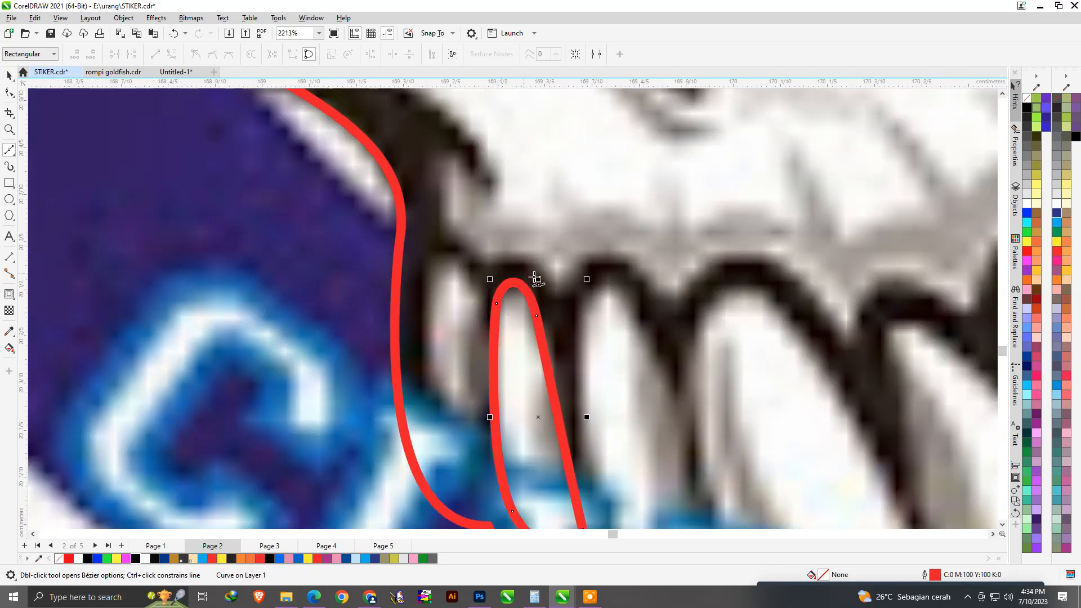
{"action": "scroll", "coordinate": [540, 332], "scroll_direction": "down", "scroll_amount": 1}
- Trace the leftmost tooth as a separate closed, narrow rounded outline
{"action": "key", "text": "space"}
{"action": "left_click_drag", "start_coordinate": [529, 350], "coordinate": [473, 334]}
{"action": "left_click_drag", "start_coordinate": [486, 489], "coordinate": [480, 449]}
{"action": "left_click", "coordinate": [487, 414]}
{"action": "left_click_drag", "start_coordinate": [443, 365], "coordinate": [502, 367]}
{"action": "left_click", "coordinate": [473, 329]}
{"action": "left_click_drag", "start_coordinate": [476, 281], "coordinate": [474, 307]}
- Reshape the leftmost tooth outline by extending its lower right node and adjusting the curve around it
{"action": "left_click", "coordinate": [9, 94]}
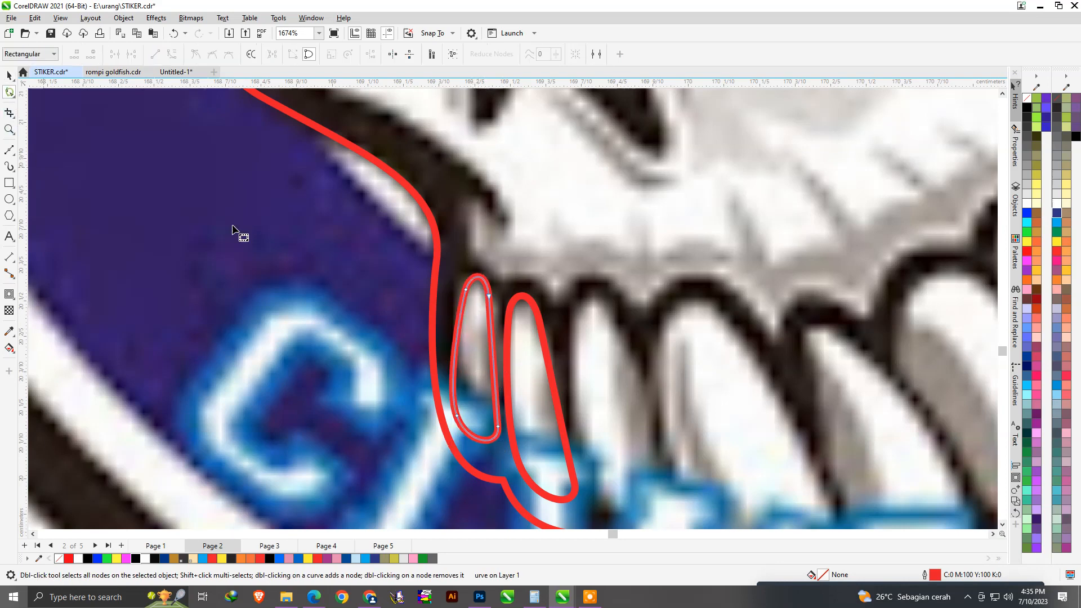
{"action": "scroll", "coordinate": [497, 426], "scroll_direction": "up", "scroll_amount": 2}
{"action": "left_click_drag", "start_coordinate": [501, 430], "coordinate": [501, 451]}
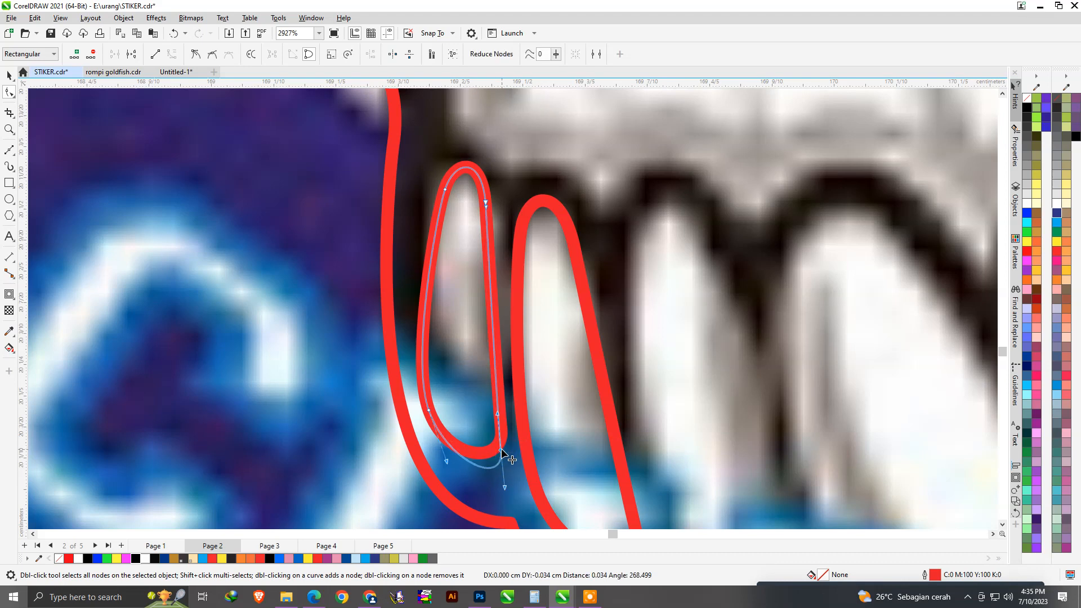
{"action": "left_click_drag", "start_coordinate": [498, 413], "coordinate": [487, 382]}
{"action": "left_click_drag", "start_coordinate": [501, 450], "coordinate": [495, 443]}
{"action": "scroll", "coordinate": [394, 381], "scroll_direction": "down", "scroll_amount": 2}
{"action": "scroll", "coordinate": [443, 286], "scroll_direction": "up", "scroll_amount": 3}
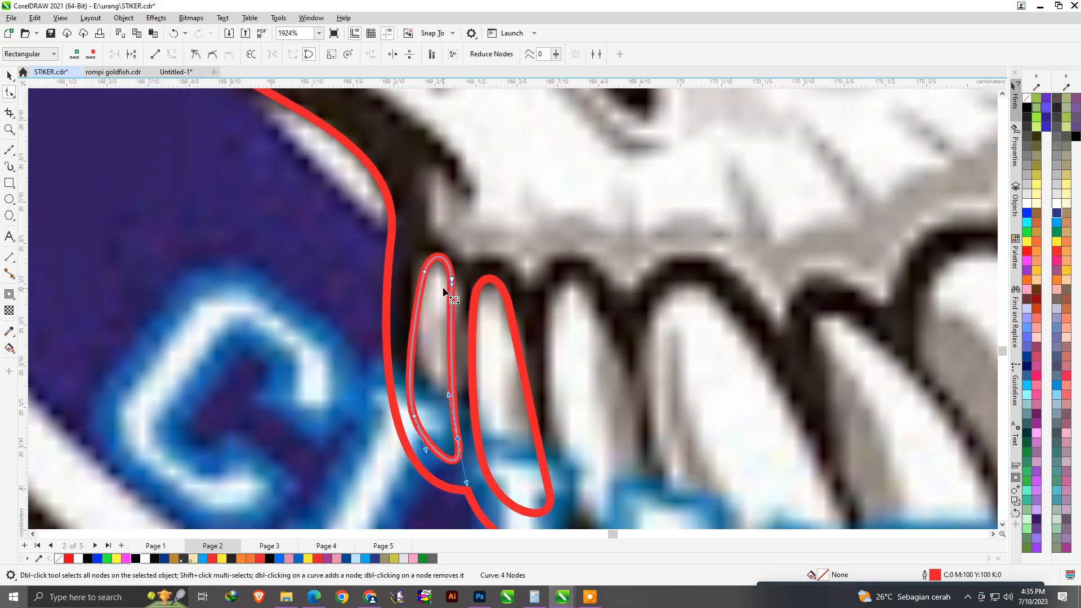
- Replace the leftmost tooth's upper right node with a lower one and adjust the curve of its rounded top
{"action": "double_click", "coordinate": [458, 299]}
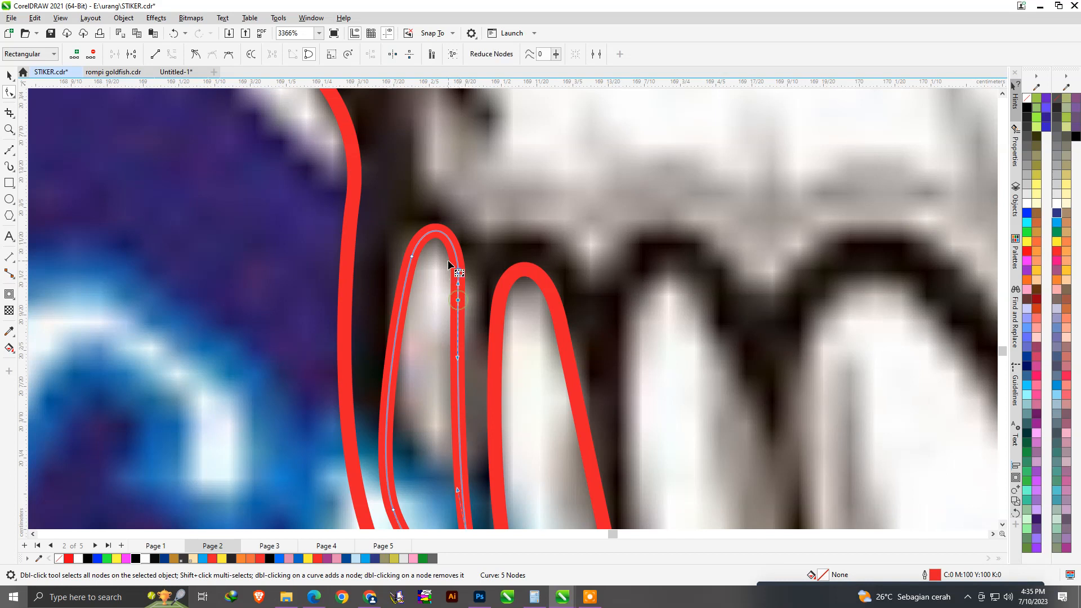
{"action": "key", "text": "Delete"}
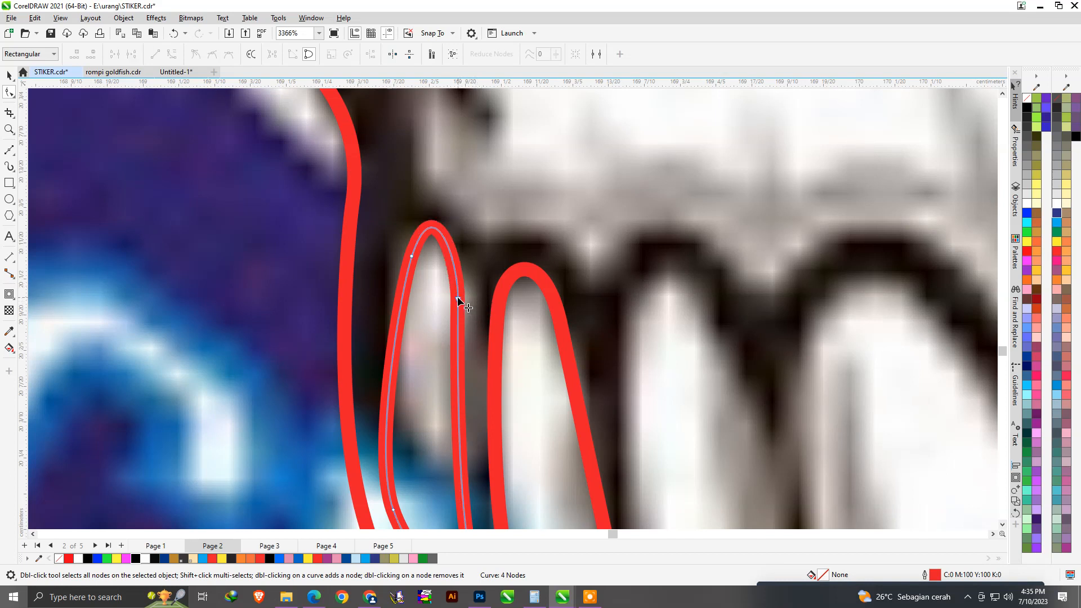
{"action": "left_click_drag", "start_coordinate": [457, 298], "coordinate": [466, 300]}
{"action": "left_click_drag", "start_coordinate": [410, 256], "coordinate": [401, 238]}
{"action": "scroll", "coordinate": [399, 254], "scroll_direction": "down", "scroll_amount": 5}
{"action": "scroll", "coordinate": [404, 242], "scroll_direction": "up", "scroll_amount": 2}
- Trace the third tooth from the left with the Bézier tool and close its outline at the rounded top
{"action": "left_click", "coordinate": [9, 150]}
{"action": "scroll", "coordinate": [316, 273], "scroll_direction": "down", "scroll_amount": 1}
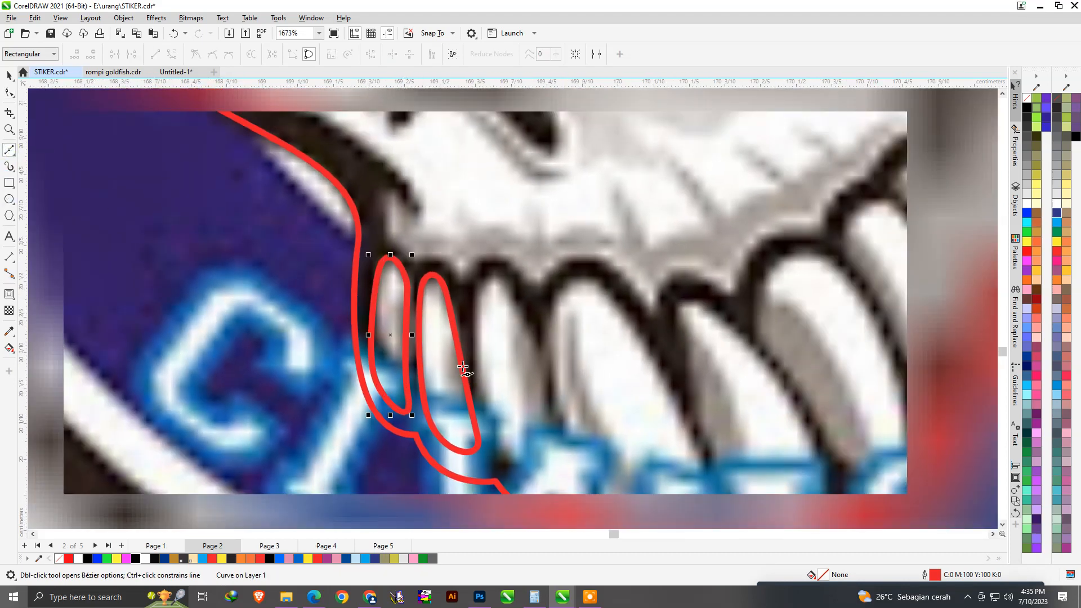
{"action": "scroll", "coordinate": [679, 462], "scroll_direction": "up", "scroll_amount": 2}
{"action": "scroll", "coordinate": [494, 394], "scroll_direction": "down", "scroll_amount": 2}
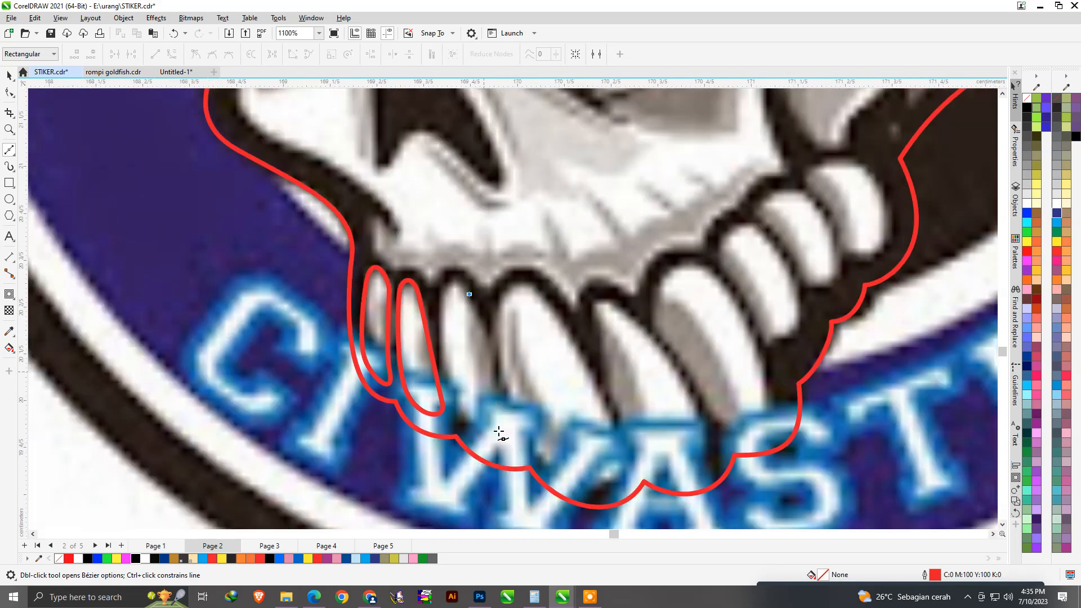
{"action": "scroll", "coordinate": [503, 429], "scroll_direction": "up", "scroll_amount": 2}
{"action": "left_click_drag", "start_coordinate": [511, 402], "coordinate": [448, 425]}
{"action": "left_click_drag", "start_coordinate": [410, 318], "coordinate": [434, 213]}
{"action": "scroll", "coordinate": [395, 279], "scroll_direction": "down", "scroll_amount": 2}
{"action": "scroll", "coordinate": [422, 262], "scroll_direction": "up", "scroll_amount": 2}
{"action": "scroll", "coordinate": [413, 256], "scroll_direction": "up", "scroll_amount": 1}
{"action": "left_click_drag", "start_coordinate": [499, 276], "coordinate": [459, 243]}
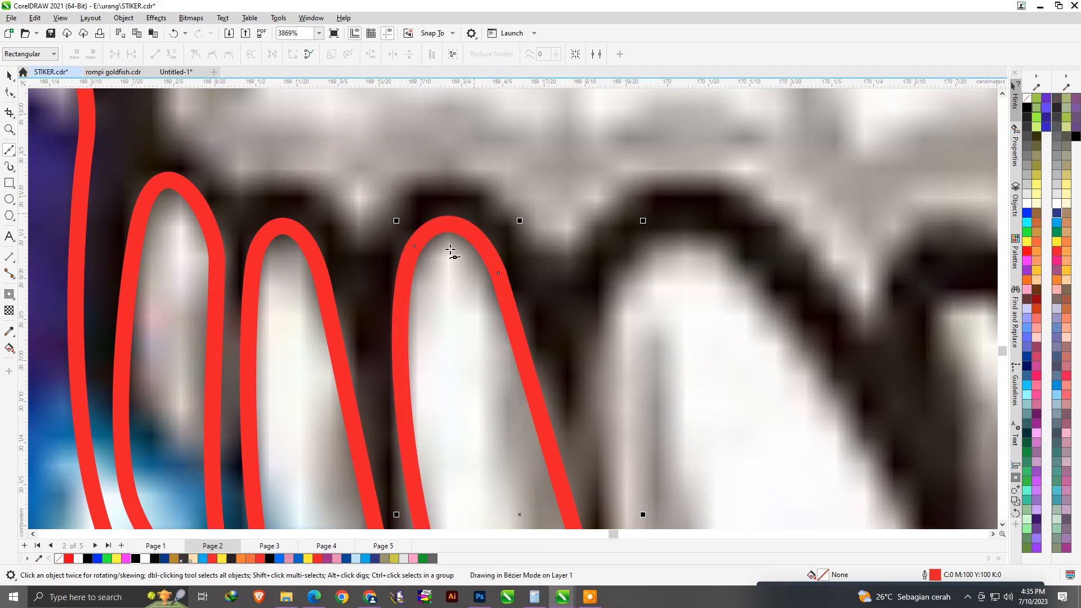
- Trace the fourth tooth from the left down its right edge, around the bottom and back up to a closed rounded top
{"action": "scroll", "coordinate": [414, 290], "scroll_direction": "down", "scroll_amount": 5}
{"action": "scroll", "coordinate": [524, 343], "scroll_direction": "up", "scroll_amount": 1}
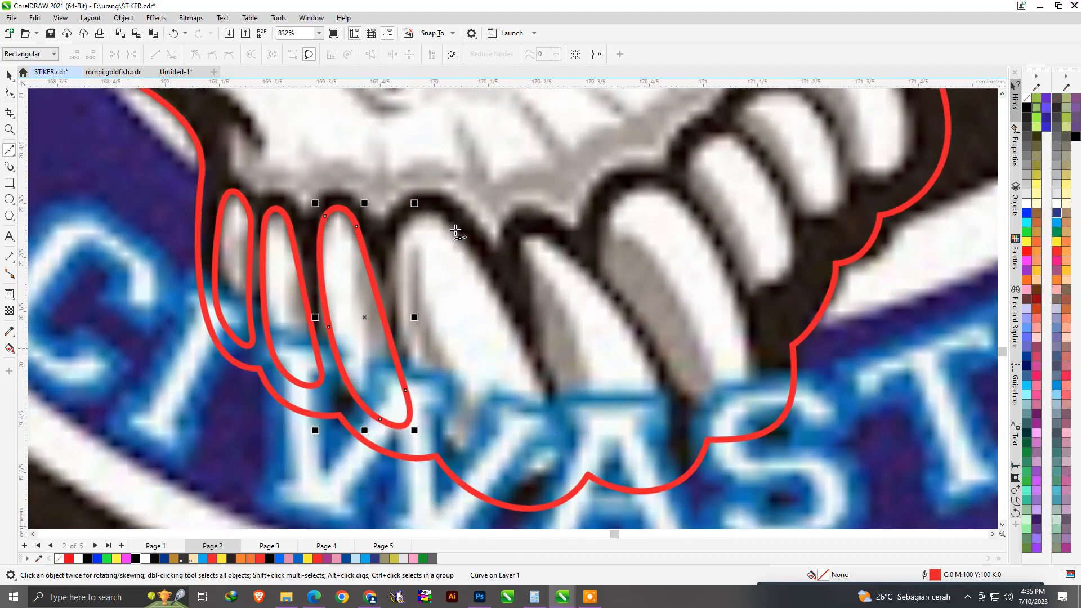
{"action": "scroll", "coordinate": [574, 470], "scroll_direction": "up", "scroll_amount": 1}
{"action": "left_click_drag", "start_coordinate": [544, 385], "coordinate": [565, 448]}
{"action": "left_click_drag", "start_coordinate": [496, 479], "coordinate": [439, 475]}
{"action": "left_click_drag", "start_coordinate": [369, 346], "coordinate": [376, 213]}
{"action": "scroll", "coordinate": [399, 423], "scroll_direction": "down", "scroll_amount": 2}
{"action": "scroll", "coordinate": [384, 281], "scroll_direction": "up", "scroll_amount": 2}
{"action": "scroll", "coordinate": [385, 284], "scroll_direction": "up", "scroll_amount": 1}
{"action": "left_click_drag", "start_coordinate": [457, 252], "coordinate": [430, 210]}
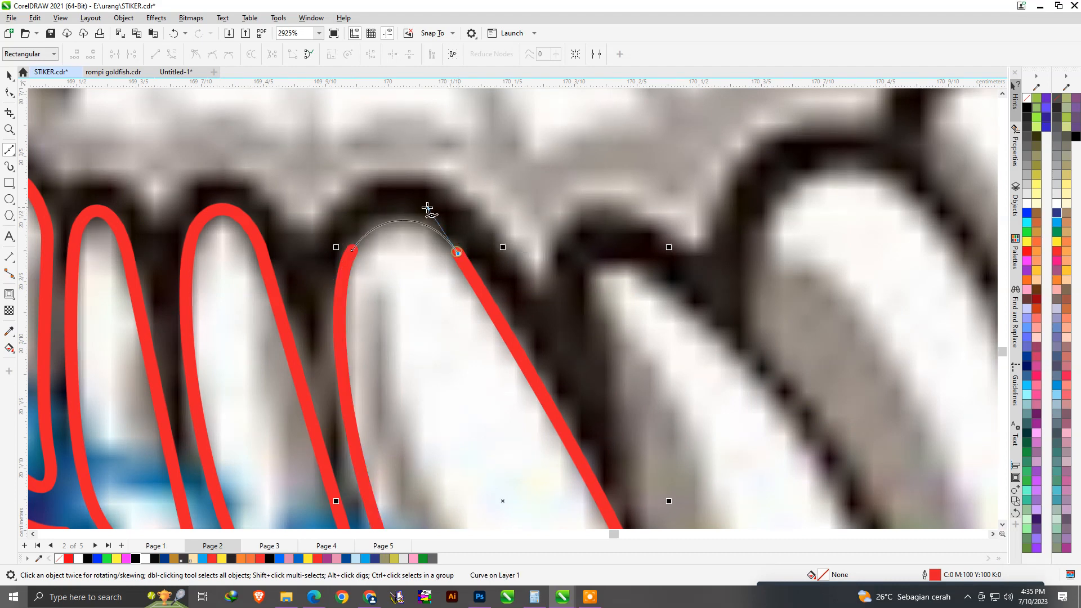
- Start the fifth tooth's outline at its upper left and trace down the left edge and around the bottom
{"action": "scroll", "coordinate": [401, 292], "scroll_direction": "down", "scroll_amount": 2}
{"action": "left_click", "coordinate": [510, 296]}
{"action": "scroll", "coordinate": [510, 296], "scroll_direction": "down", "scroll_amount": 1}
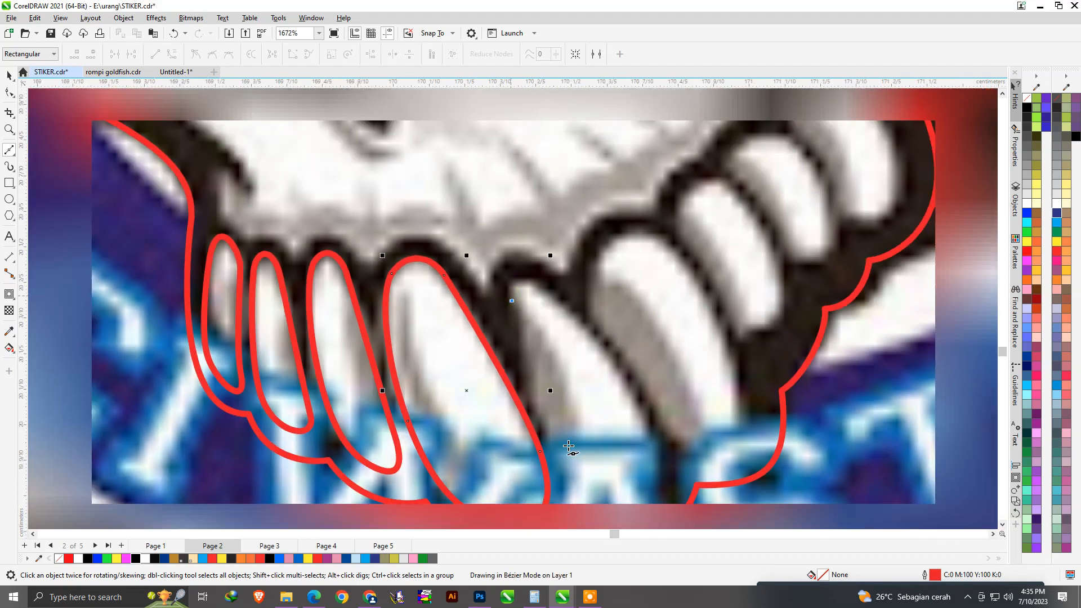
{"action": "scroll", "coordinate": [560, 455], "scroll_direction": "up", "scroll_amount": 2}
{"action": "left_click_drag", "start_coordinate": [537, 401], "coordinate": [562, 449]}
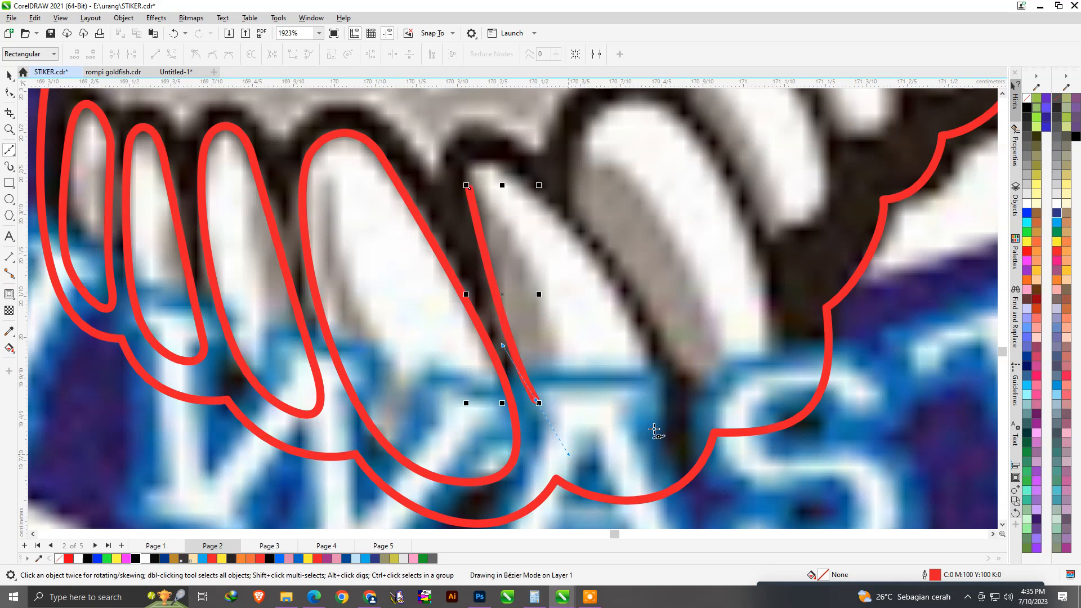
{"action": "left_click_drag", "start_coordinate": [681, 401], "coordinate": [681, 401]}
{"action": "scroll", "coordinate": [621, 488], "scroll_direction": "down", "scroll_amount": 3}
{"action": "scroll", "coordinate": [624, 362], "scroll_direction": "up", "scroll_amount": 4}
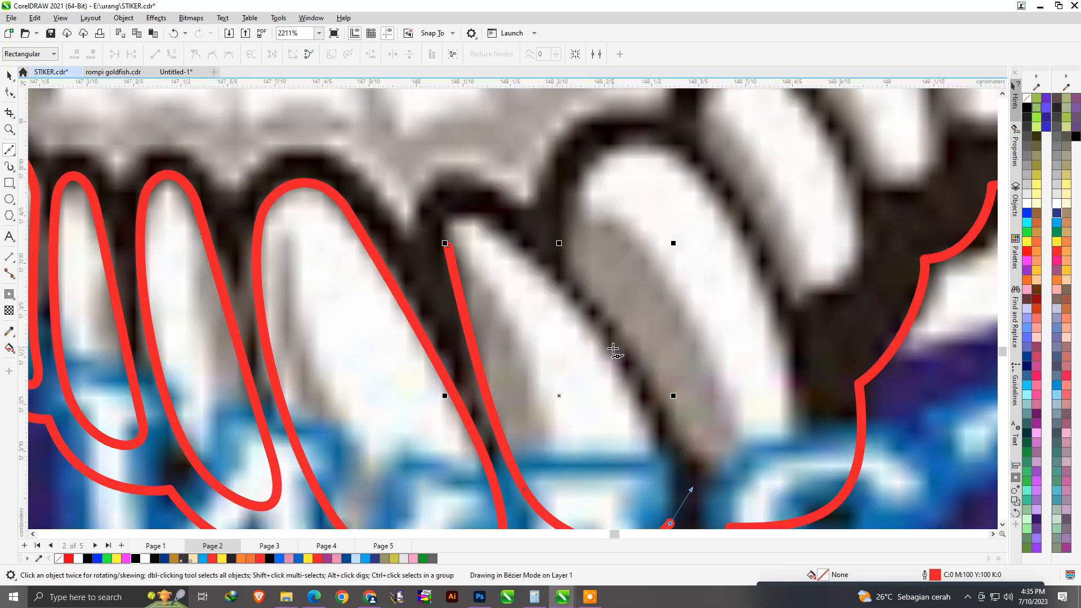
- Trace the fifth tooth's right edge up to its narrow top and close the outline
{"action": "left_click_drag", "start_coordinate": [598, 336], "coordinate": [541, 262]}
{"action": "scroll", "coordinate": [540, 270], "scroll_direction": "down", "scroll_amount": 2}
{"action": "scroll", "coordinate": [490, 235], "scroll_direction": "up", "scroll_amount": 5}
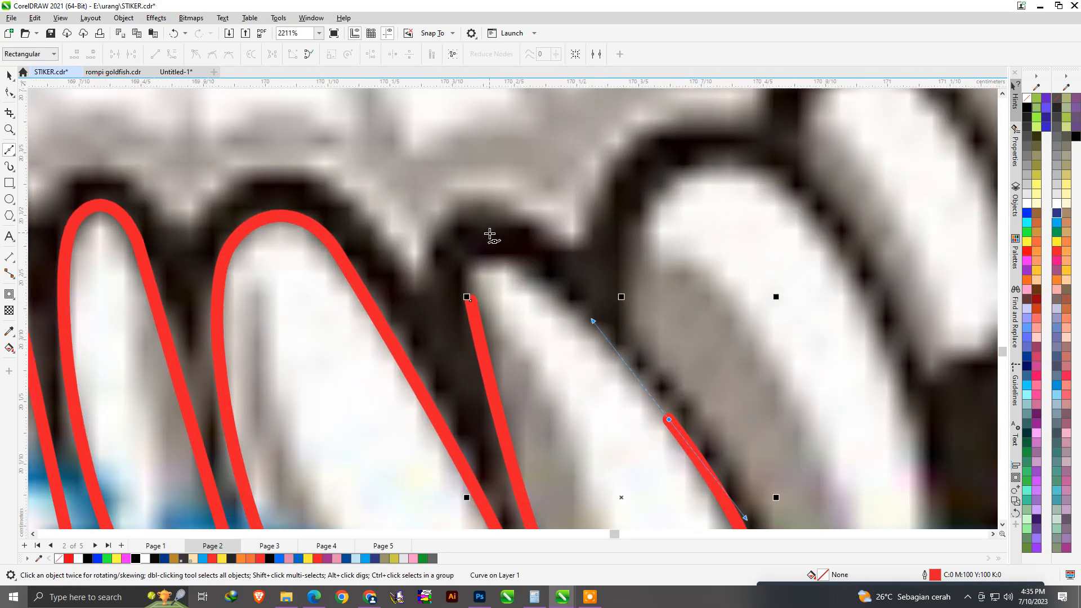
{"action": "left_click_drag", "start_coordinate": [505, 251], "coordinate": [505, 251]}
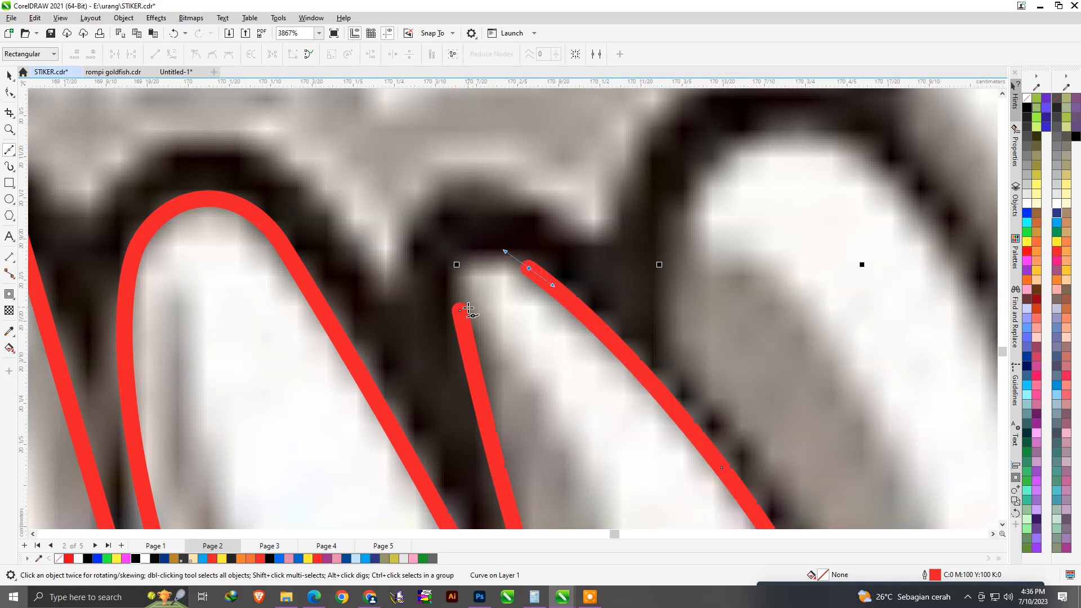
{"action": "left_click_drag", "start_coordinate": [462, 311], "coordinate": [445, 250]}
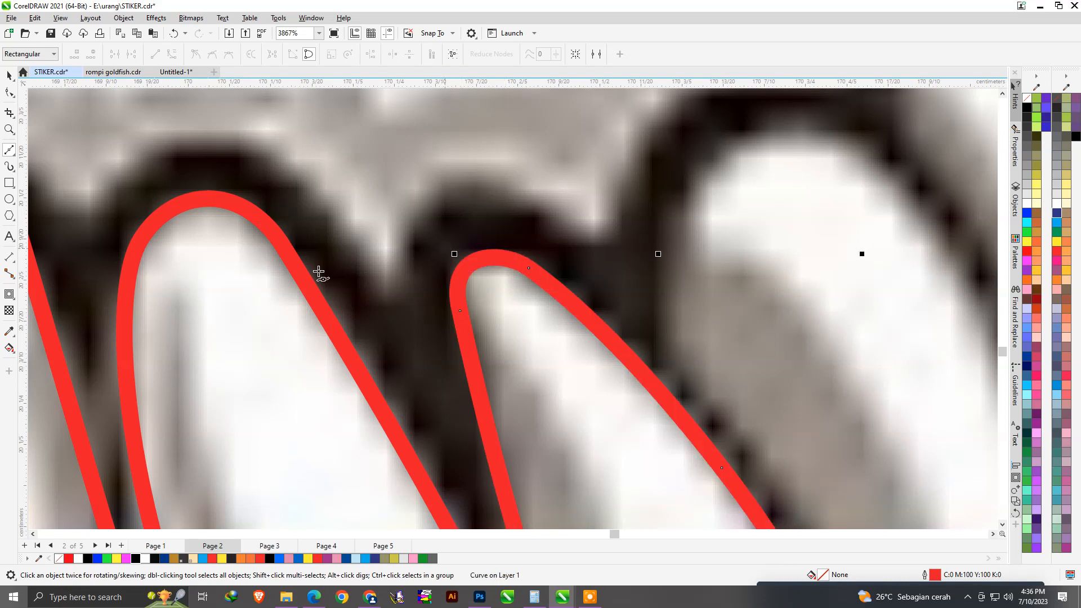
- Smooth the fifth tooth's upper part by adding nodes lower on both edges and deleting the old nodes
{"action": "left_click", "coordinate": [8, 95]}
{"action": "double_click", "coordinate": [467, 344]}
{"action": "key", "text": "Delete"}
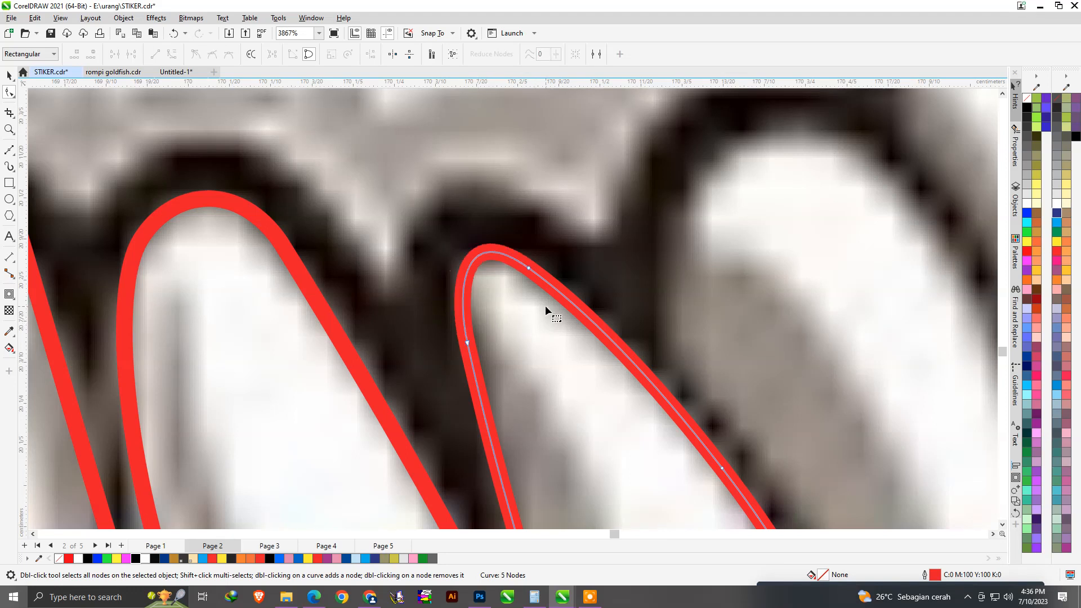
{"action": "double_click", "coordinate": [563, 296]}
{"action": "left_click_drag", "start_coordinate": [501, 242], "coordinate": [556, 295]}
{"action": "key", "text": "Delete"}
{"action": "left_click", "coordinate": [563, 296]}
{"action": "scroll", "coordinate": [554, 351], "scroll_direction": "down", "scroll_amount": 2}
{"action": "key", "text": "Delete"}
{"action": "scroll", "coordinate": [522, 285], "scroll_direction": "down", "scroll_amount": 2}
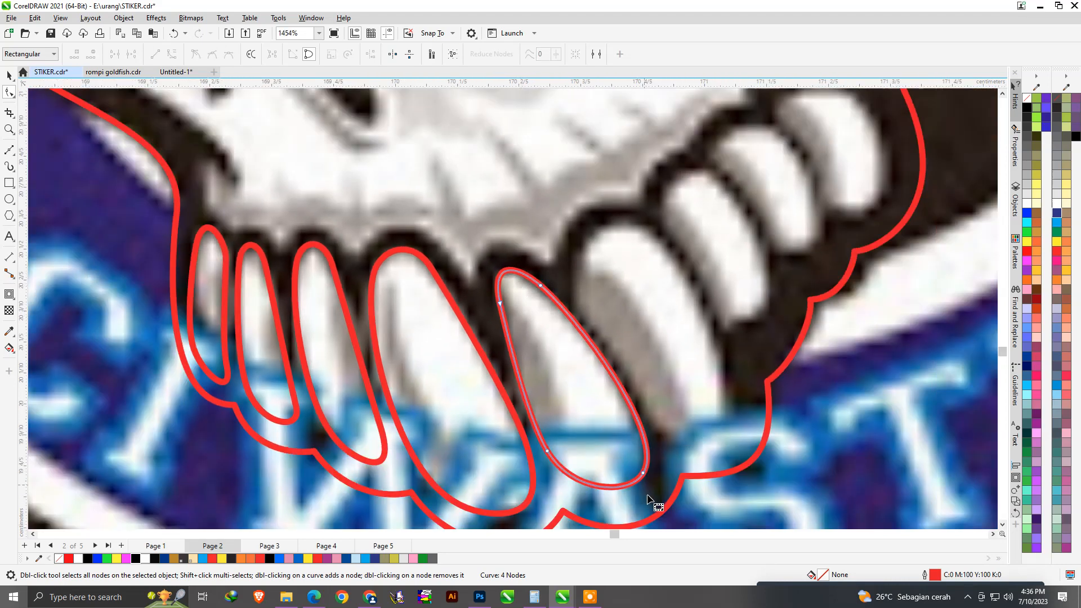
- Move the fifth tooth's lower left node downward to refit the curve along the bottom
{"action": "scroll", "coordinate": [646, 493], "scroll_direction": "up", "scroll_amount": 2}
{"action": "left_click", "coordinate": [496, 450]}
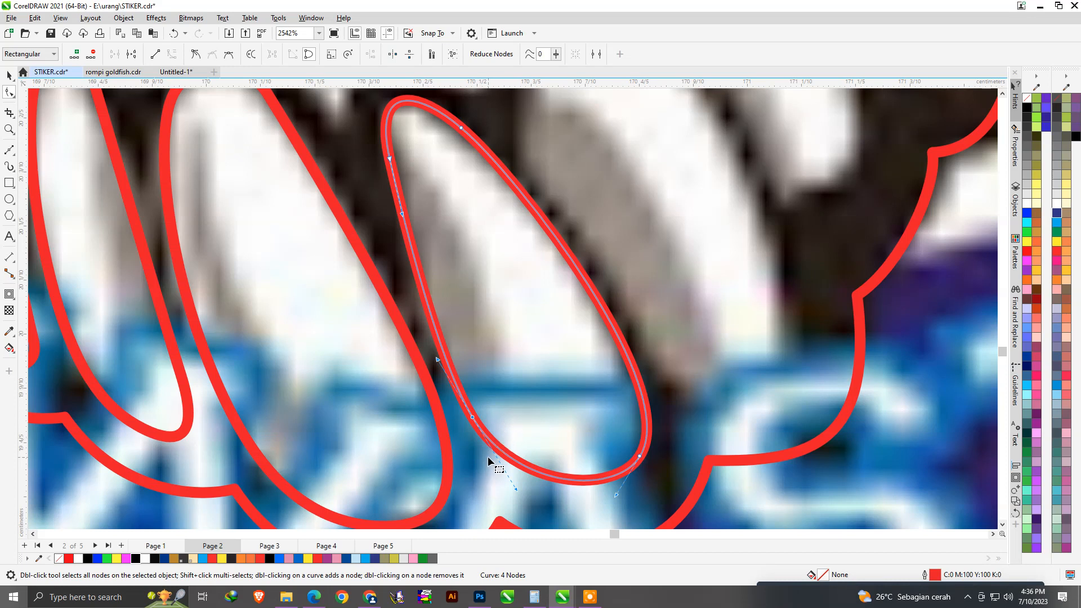
{"action": "left_click_drag", "start_coordinate": [472, 417], "coordinate": [482, 450]}
{"action": "scroll", "coordinate": [495, 457], "scroll_direction": "down", "scroll_amount": 2}
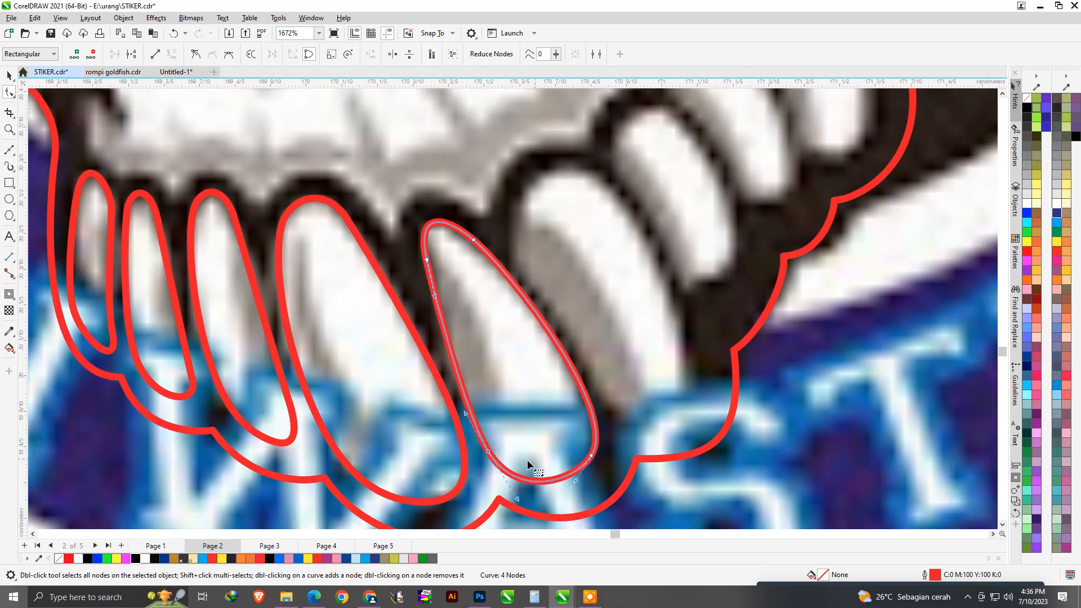
{"action": "scroll", "coordinate": [630, 413], "scroll_direction": "up", "scroll_amount": 2}
- Trace the sixth tooth around its right edge, bottom and left edge, closing it with a rounded top
{"action": "left_click", "coordinate": [9, 149]}
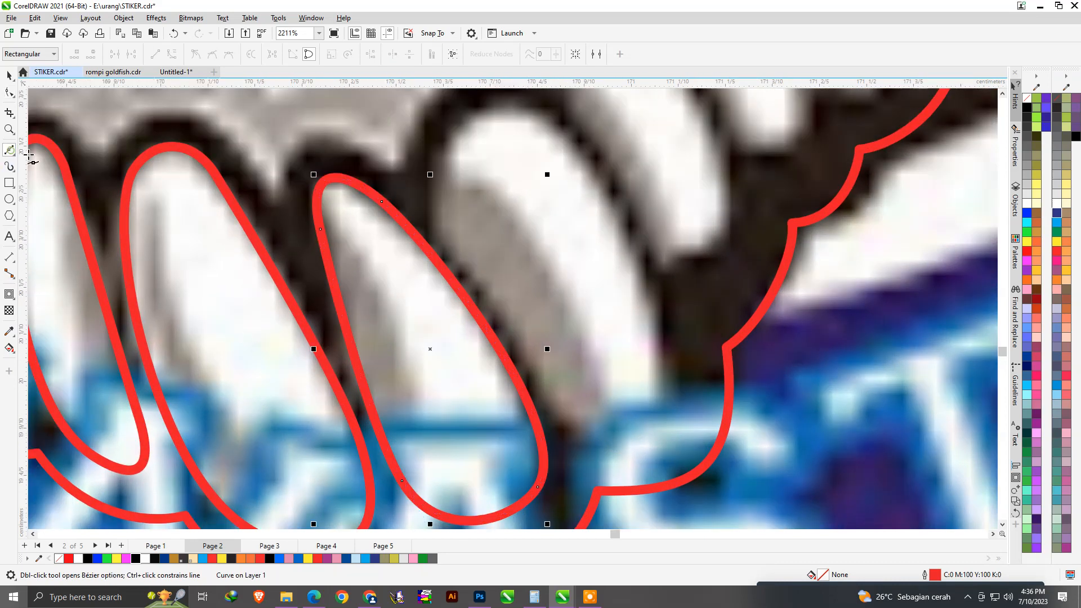
{"action": "left_click_drag", "start_coordinate": [650, 294], "coordinate": [689, 402]}
{"action": "left_click_drag", "start_coordinate": [648, 451], "coordinate": [624, 464]}
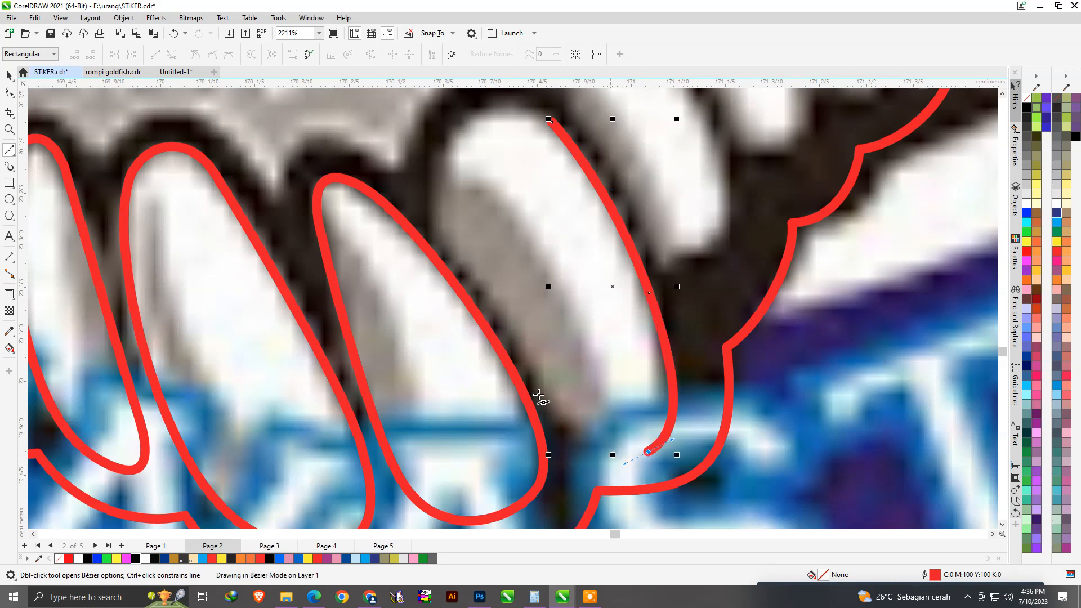
{"action": "left_click_drag", "start_coordinate": [545, 393], "coordinate": [516, 329]}
{"action": "scroll", "coordinate": [524, 304], "scroll_direction": "down", "scroll_amount": 1}
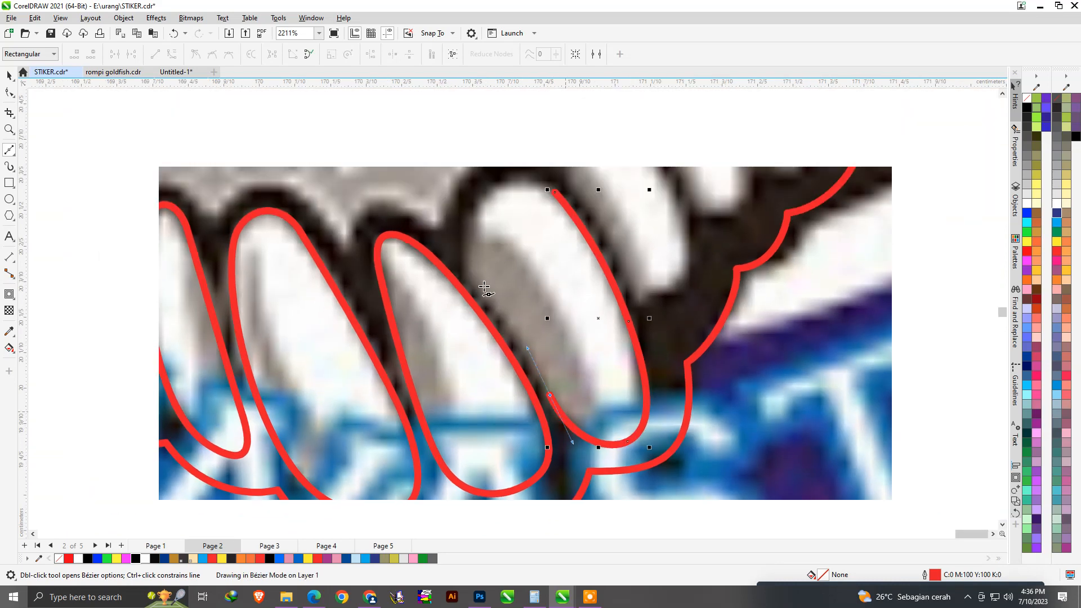
{"action": "scroll", "coordinate": [484, 287], "scroll_direction": "up", "scroll_amount": 2}
{"action": "left_click_drag", "start_coordinate": [500, 260], "coordinate": [508, 210]}
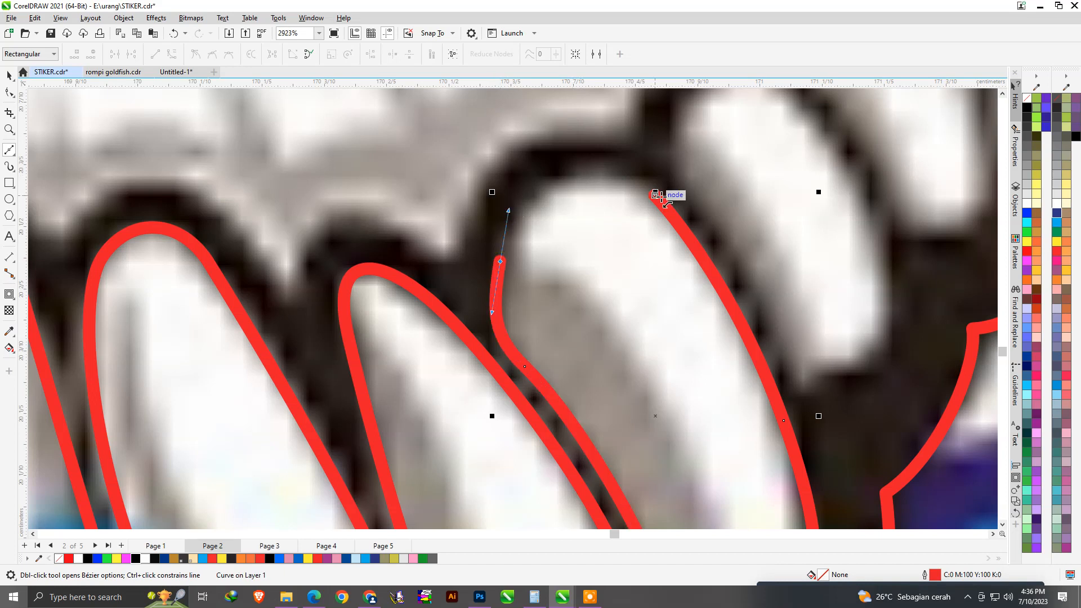
{"action": "left_click_drag", "start_coordinate": [654, 194], "coordinate": [654, 155]}
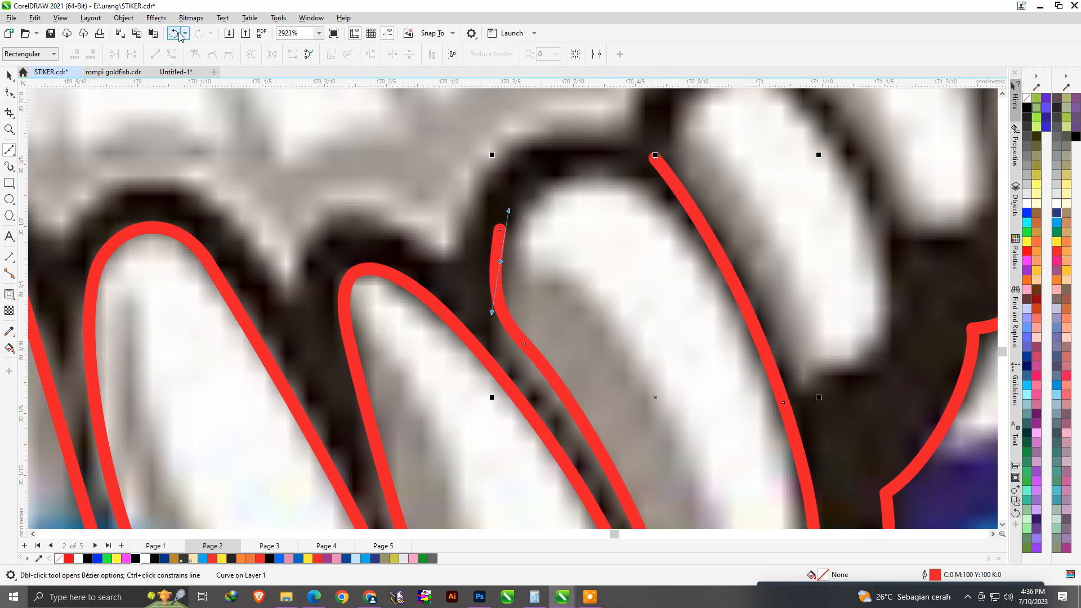
{"action": "left_click", "coordinate": [179, 35]}
{"action": "left_click_drag", "start_coordinate": [654, 194], "coordinate": [582, 142]}
- Replace the sixth tooth's upper left node with a lower one and adjust the curve along its right edge
{"action": "left_click", "coordinate": [9, 93]}
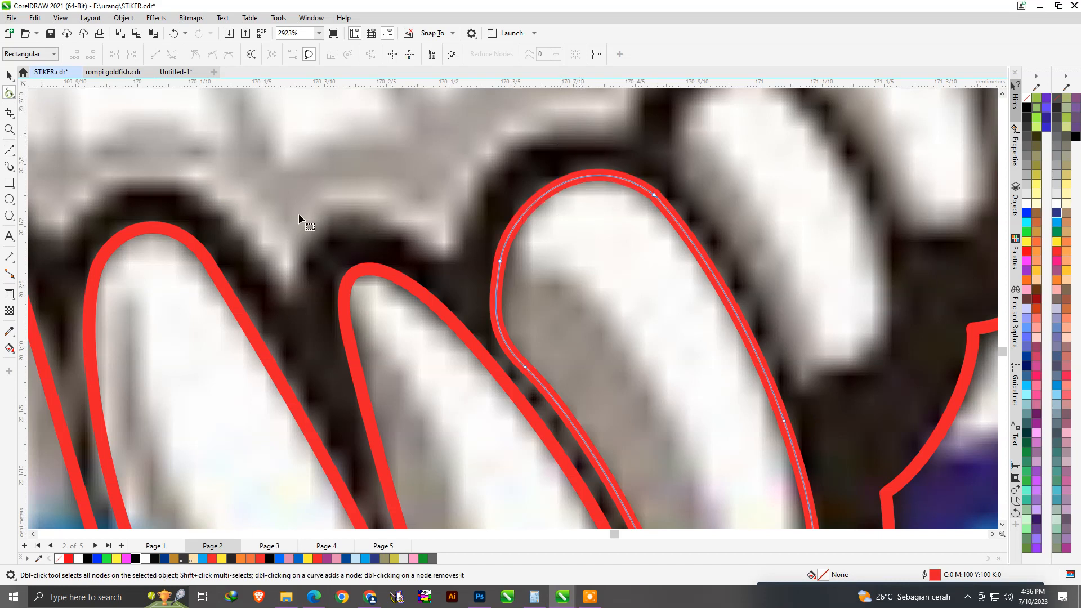
{"action": "double_click", "coordinate": [494, 292]}
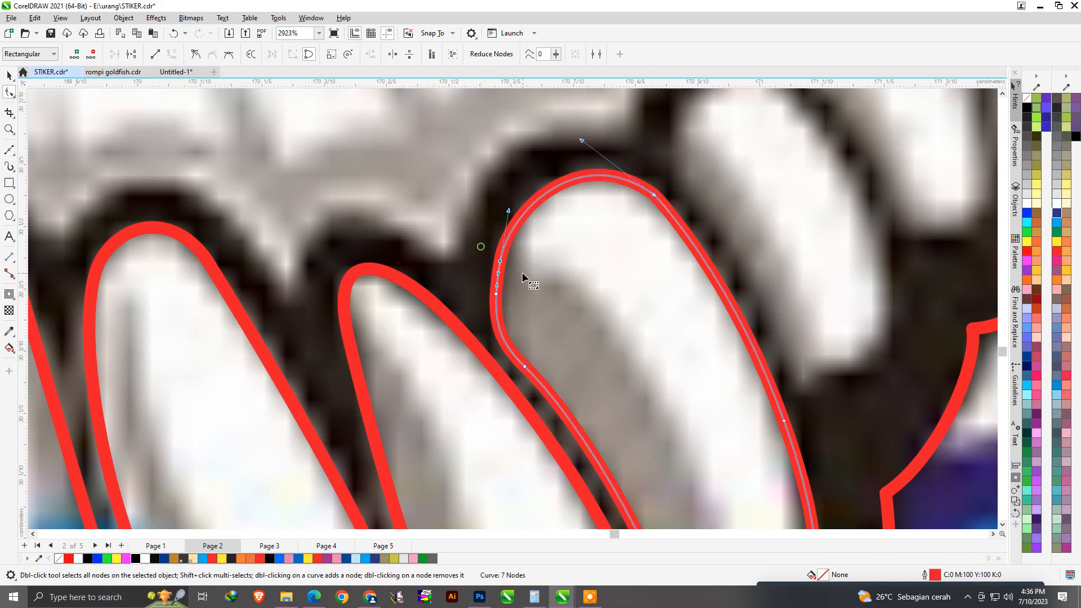
{"action": "left_click", "coordinate": [536, 276]}
{"action": "left_click", "coordinate": [680, 226]}
{"action": "double_click", "coordinate": [652, 194]}
{"action": "scroll", "coordinate": [661, 270], "scroll_direction": "down", "scroll_amount": 4}
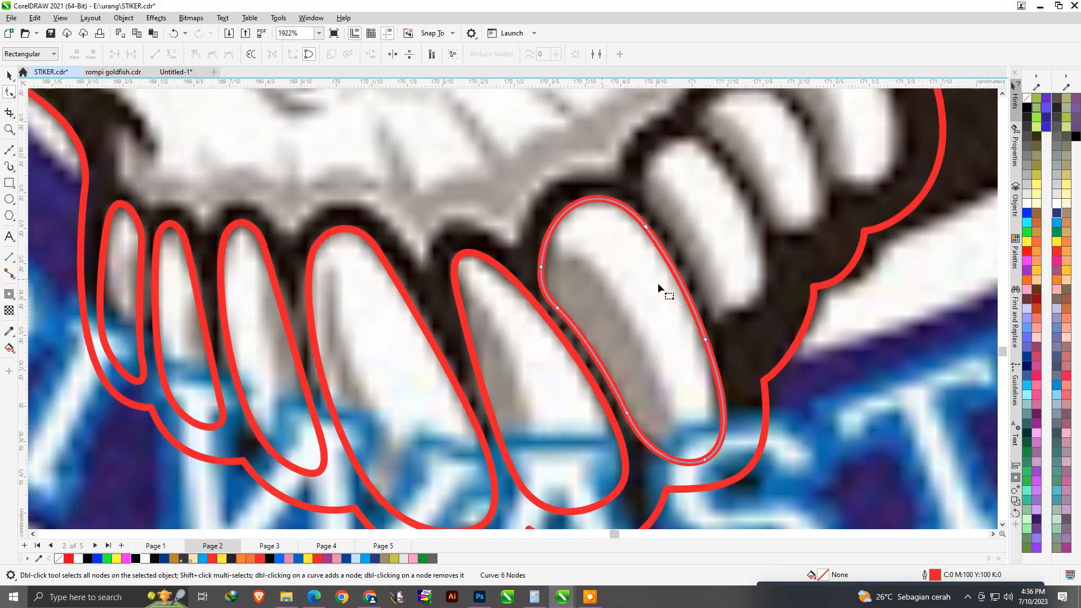
{"action": "scroll", "coordinate": [692, 355], "scroll_direction": "up", "scroll_amount": 3}
{"action": "left_click", "coordinate": [670, 438]}
{"action": "scroll", "coordinate": [670, 437], "scroll_direction": "down", "scroll_amount": 2}
{"action": "scroll", "coordinate": [719, 327], "scroll_direction": "up", "scroll_amount": 2}
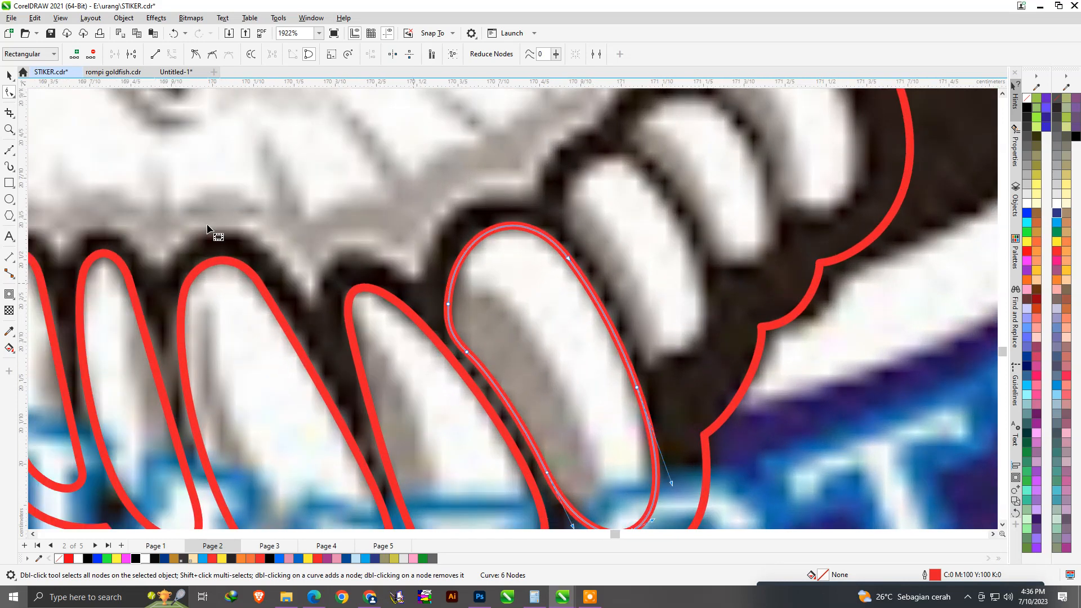
- Trace the seventh tooth with the Bézier tool around its left edge, bottom, right edge and rounded top to a closed outline
{"action": "left_click", "coordinate": [9, 148]}
{"action": "scroll", "coordinate": [637, 312], "scroll_direction": "down", "scroll_amount": 2}
{"action": "scroll", "coordinate": [583, 253], "scroll_direction": "up", "scroll_amount": 4}
{"action": "left_click", "coordinate": [660, 366]}
{"action": "left_click_drag", "start_coordinate": [710, 443], "coordinate": [726, 437]}
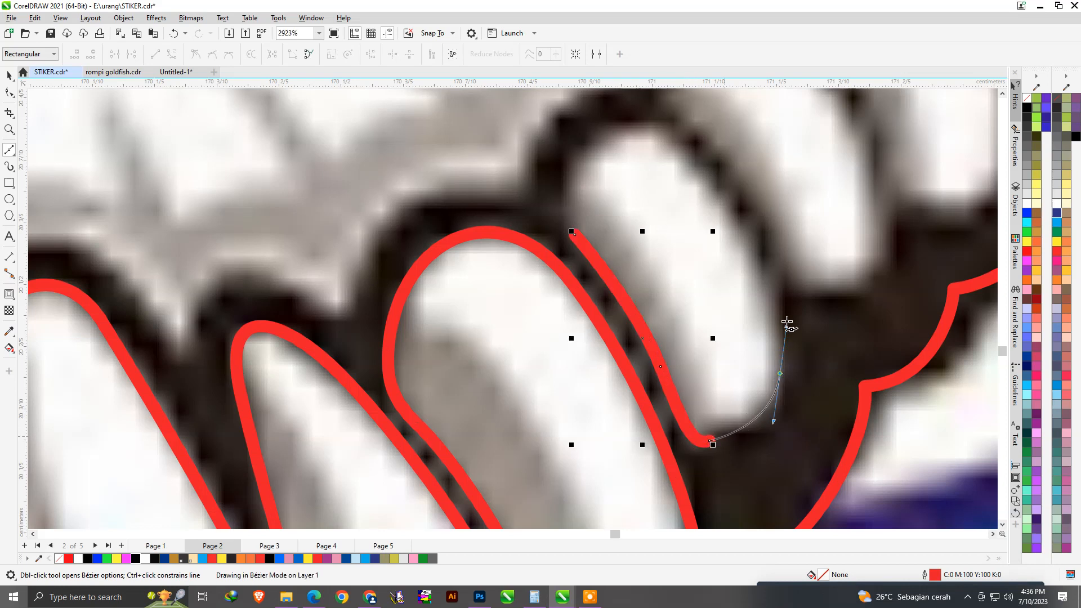
{"action": "left_click_drag", "start_coordinate": [787, 322], "coordinate": [788, 324]}
{"action": "scroll", "coordinate": [788, 323], "scroll_direction": "down", "scroll_amount": 1}
{"action": "scroll", "coordinate": [731, 229], "scroll_direction": "up", "scroll_amount": 2}
{"action": "left_click_drag", "start_coordinate": [683, 201], "coordinate": [639, 162]}
{"action": "left_click_drag", "start_coordinate": [567, 292], "coordinate": [532, 233]}
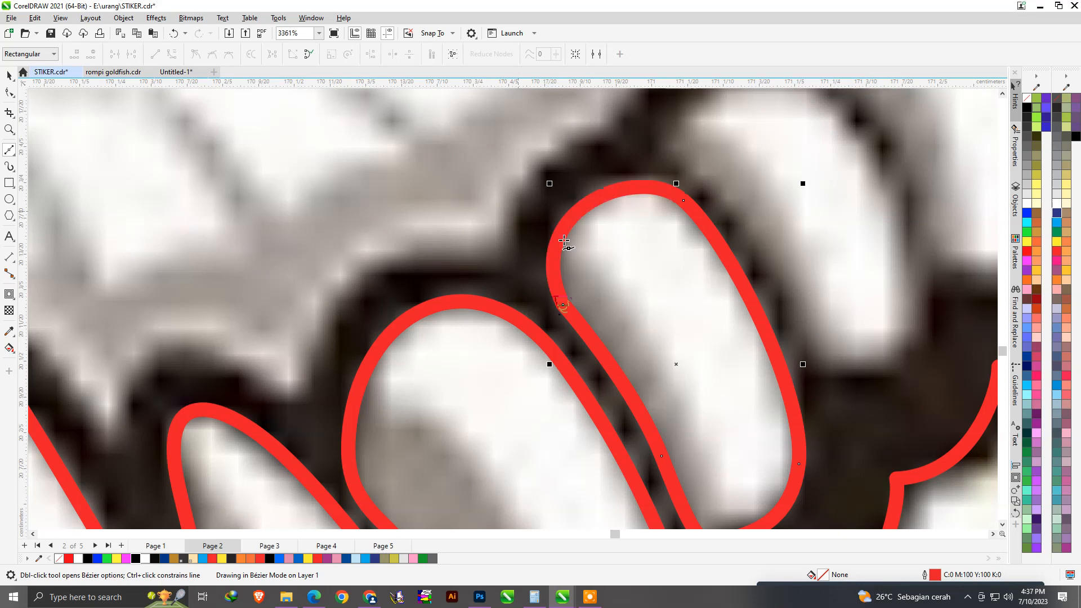
- Trace the eighth tooth with the Bézier tool around its left edge, bottom, right edge and rounded top to a closed outline
{"action": "scroll", "coordinate": [771, 203], "scroll_direction": "down", "scroll_amount": 1}
{"action": "scroll", "coordinate": [645, 198], "scroll_direction": "down", "scroll_amount": 1}
{"action": "scroll", "coordinate": [645, 198], "scroll_direction": "down", "scroll_amount": 1}
{"action": "scroll", "coordinate": [738, 304], "scroll_direction": "up", "scroll_amount": 2}
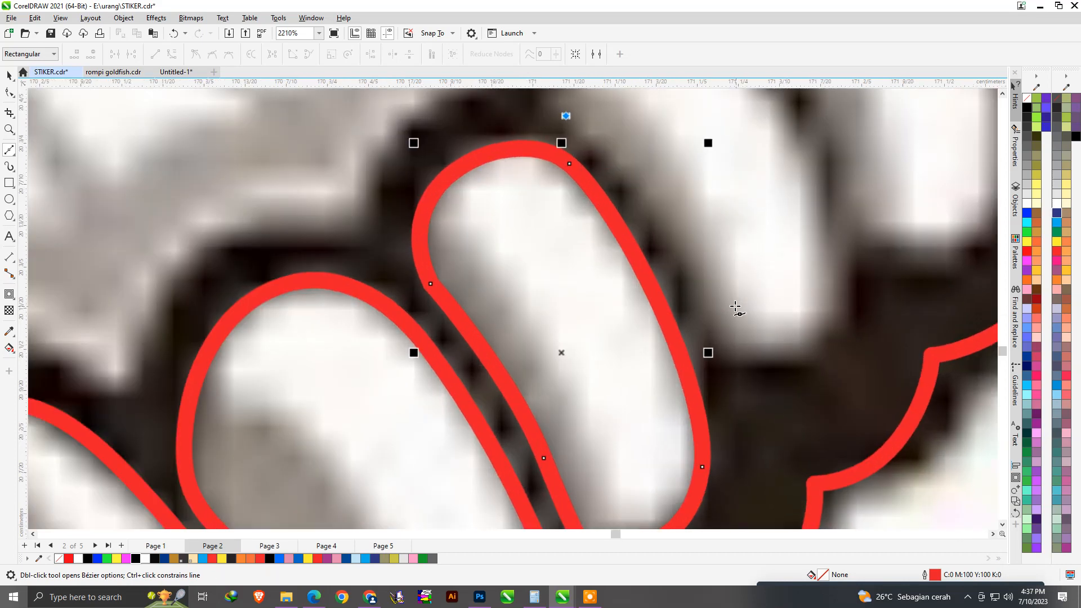
{"action": "left_click_drag", "start_coordinate": [680, 264], "coordinate": [799, 359]}
{"action": "left_click_drag", "start_coordinate": [833, 251], "coordinate": [828, 172]}
{"action": "scroll", "coordinate": [784, 338], "scroll_direction": "down", "scroll_amount": 2}
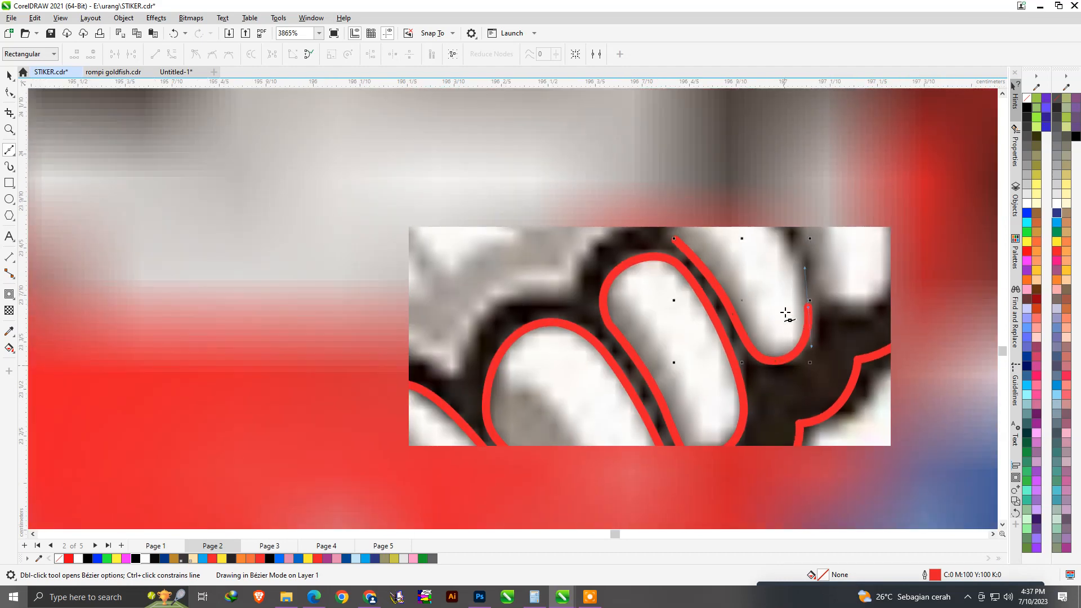
{"action": "scroll", "coordinate": [813, 234], "scroll_direction": "up", "scroll_amount": 2}
{"action": "left_click_drag", "start_coordinate": [727, 186], "coordinate": [687, 174]}
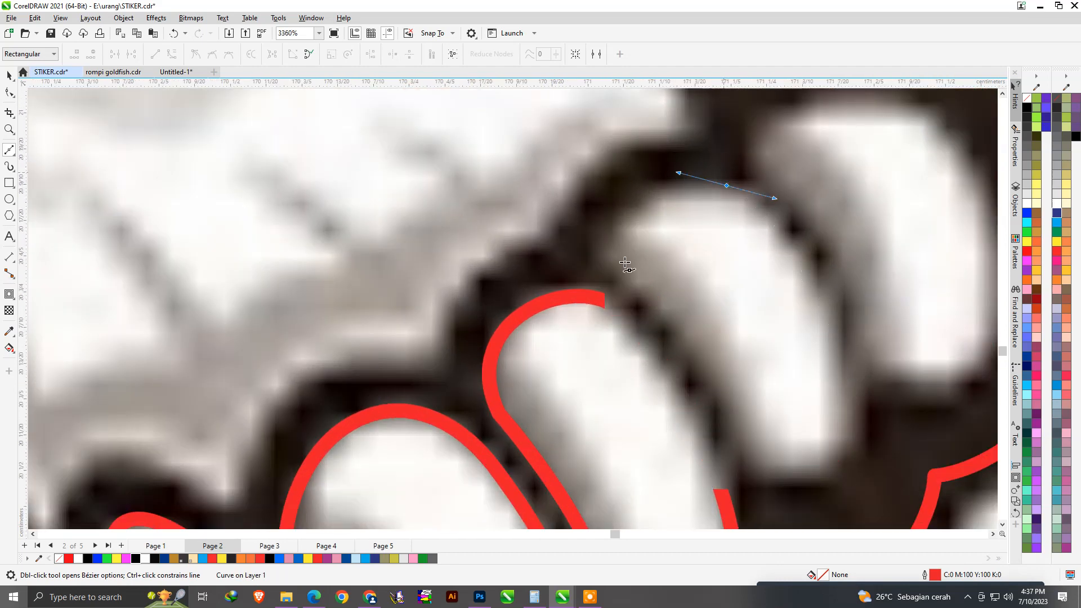
{"action": "left_click_drag", "start_coordinate": [615, 265], "coordinate": [592, 228]}
{"action": "scroll", "coordinate": [597, 231], "scroll_direction": "down", "scroll_amount": 3}
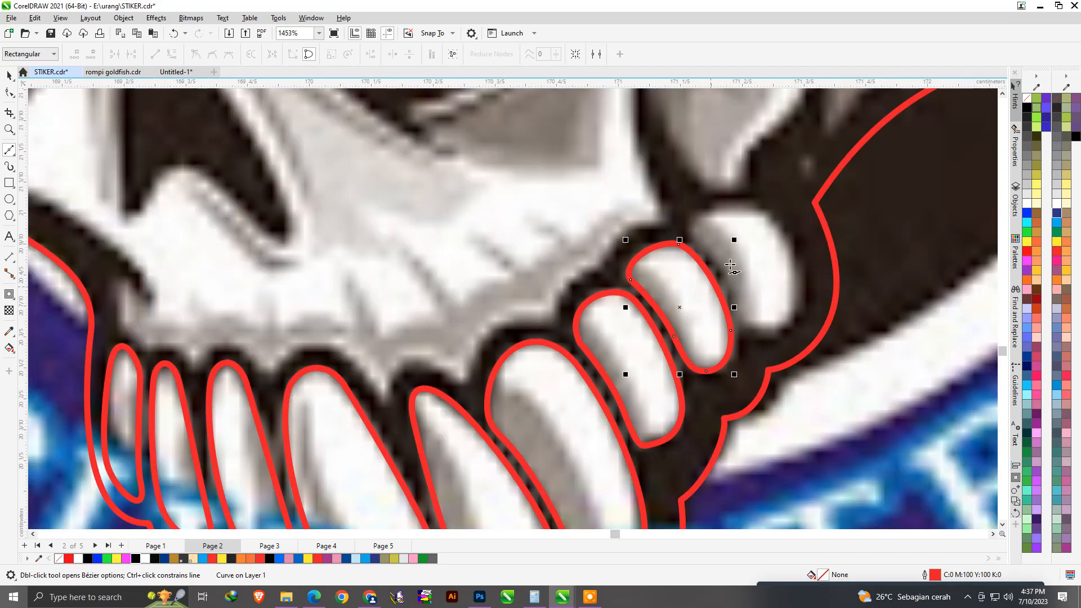
- Trace the ninth, rightmost tooth down its left edge, along the bottom and around the rounded top, closing the outline
{"action": "scroll", "coordinate": [667, 232], "scroll_direction": "up", "scroll_amount": 2}
{"action": "left_click", "coordinate": [668, 232]}
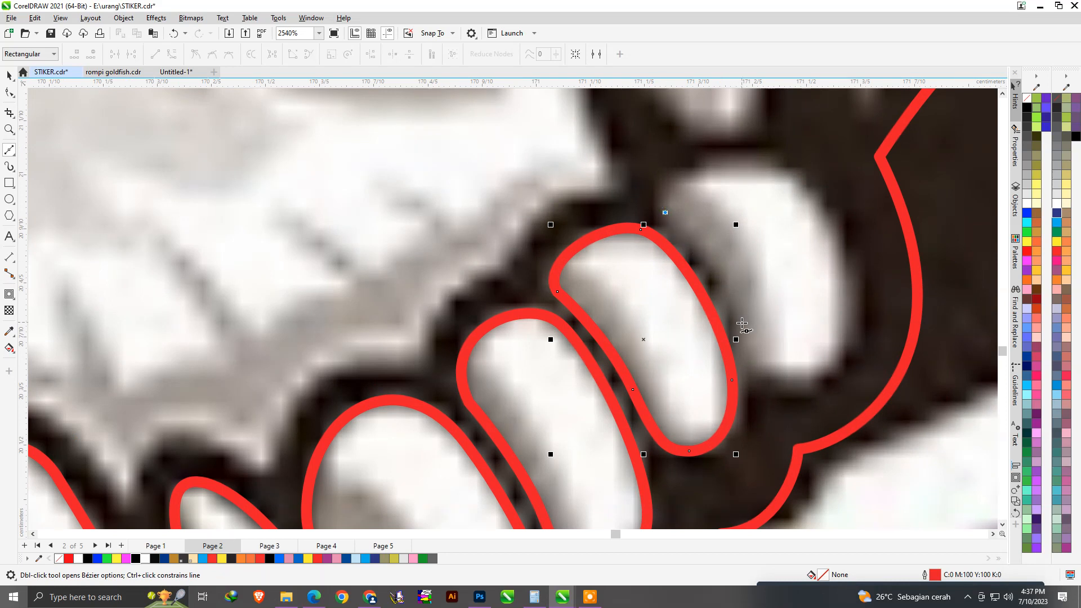
{"action": "left_click_drag", "start_coordinate": [809, 377], "coordinate": [844, 365]}
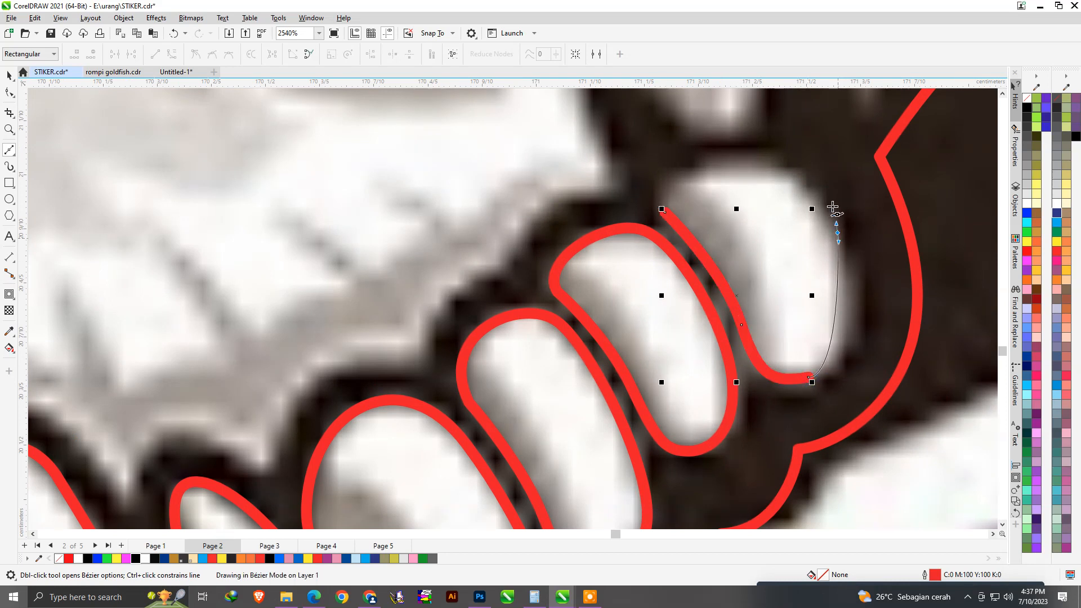
{"action": "left_click_drag", "start_coordinate": [832, 208], "coordinate": [812, 165]}
{"action": "left_click_drag", "start_coordinate": [732, 161], "coordinate": [686, 162]}
{"action": "left_click_drag", "start_coordinate": [664, 212], "coordinate": [653, 195]}
- Start the inner face outline at the skull's left jaw corner and trace it up along the lower edge of the left cheek
{"action": "scroll", "coordinate": [663, 249], "scroll_direction": "down", "scroll_amount": 1}
{"action": "scroll", "coordinate": [660, 287], "scroll_direction": "down", "scroll_amount": 3}
{"action": "scroll", "coordinate": [453, 381], "scroll_direction": "up", "scroll_amount": 1}
{"action": "scroll", "coordinate": [402, 326], "scroll_direction": "up", "scroll_amount": 4}
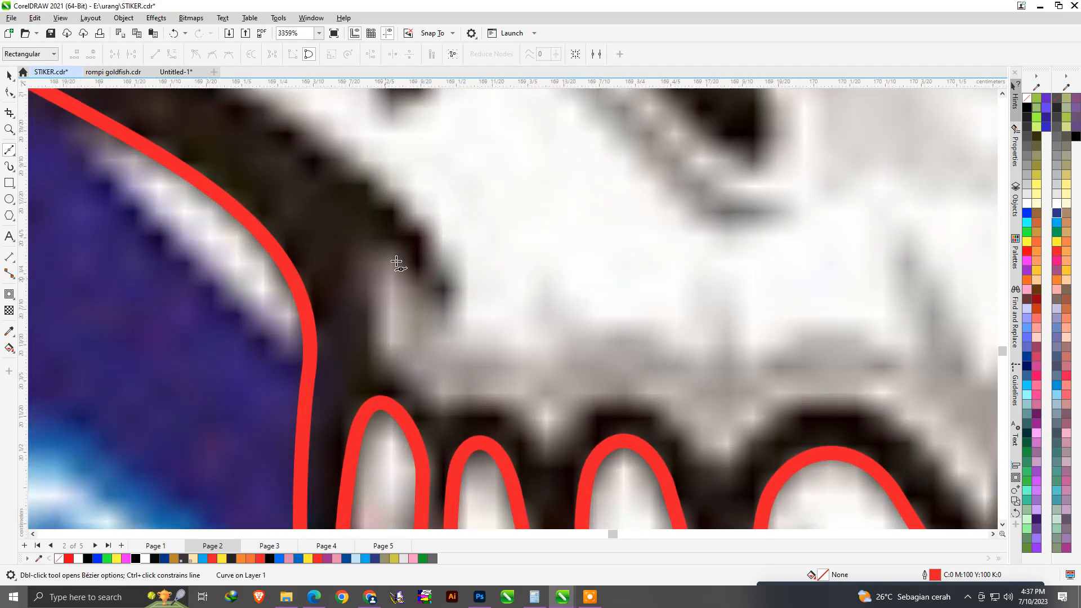
{"action": "left_click", "coordinate": [377, 239]}
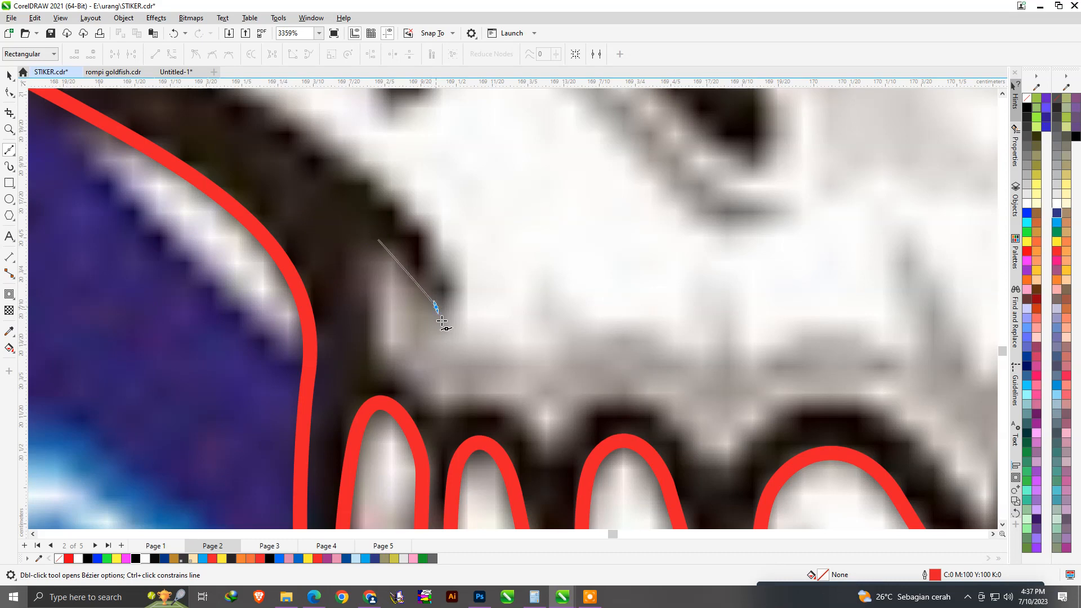
{"action": "left_click_drag", "start_coordinate": [442, 321], "coordinate": [451, 342]}
{"action": "left_click_drag", "start_coordinate": [451, 271], "coordinate": [448, 260]}
{"action": "scroll", "coordinate": [509, 417], "scroll_direction": "down", "scroll_amount": 6}
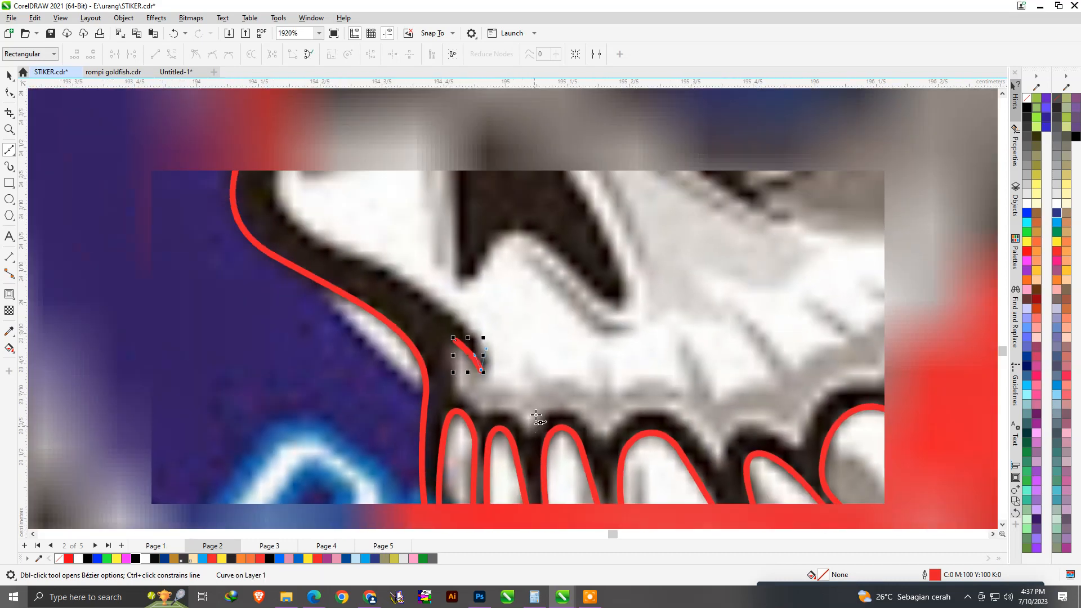
{"action": "scroll", "coordinate": [339, 237], "scroll_direction": "up", "scroll_amount": 3}
{"action": "left_click_drag", "start_coordinate": [411, 312], "coordinate": [381, 184]}
- Continue the face outline around the left cheek bulge, past the left eye and up the side of the skull
{"action": "scroll", "coordinate": [451, 366], "scroll_direction": "down", "scroll_amount": 2}
{"action": "scroll", "coordinate": [361, 242], "scroll_direction": "up", "scroll_amount": 3}
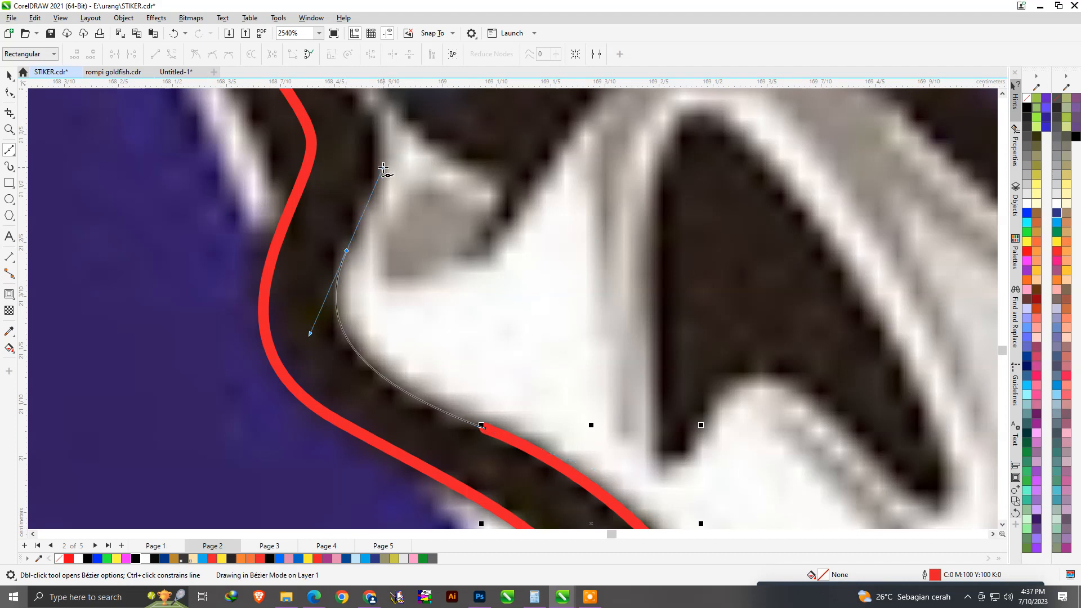
{"action": "scroll", "coordinate": [368, 340], "scroll_direction": "down", "scroll_amount": 2}
{"action": "scroll", "coordinate": [344, 202], "scroll_direction": "up", "scroll_amount": 4}
{"action": "left_click_drag", "start_coordinate": [354, 247], "coordinate": [286, 165]}
{"action": "scroll", "coordinate": [491, 399], "scroll_direction": "down", "scroll_amount": 5}
{"action": "scroll", "coordinate": [505, 409], "scroll_direction": "down", "scroll_amount": 5}
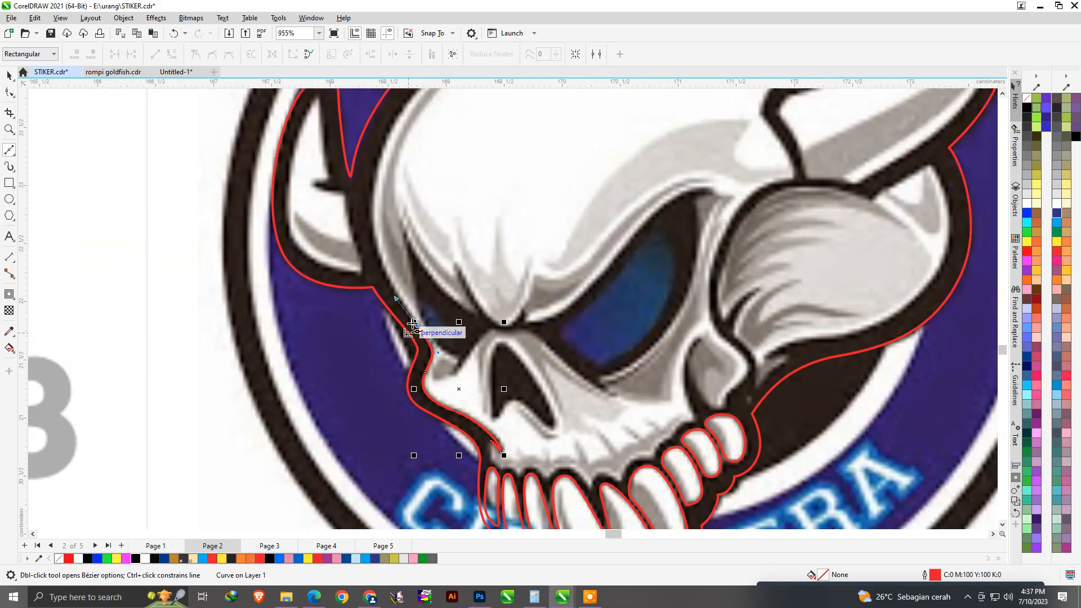
{"action": "scroll", "coordinate": [381, 199], "scroll_direction": "up", "scroll_amount": 3}
{"action": "left_click_drag", "start_coordinate": [370, 252], "coordinate": [378, 156]}
- Trace the face outline over the top of the cranium to the right horn and around the horn's base corner
{"action": "scroll", "coordinate": [334, 336], "scroll_direction": "down", "scroll_amount": 4}
{"action": "scroll", "coordinate": [471, 202], "scroll_direction": "up", "scroll_amount": 3}
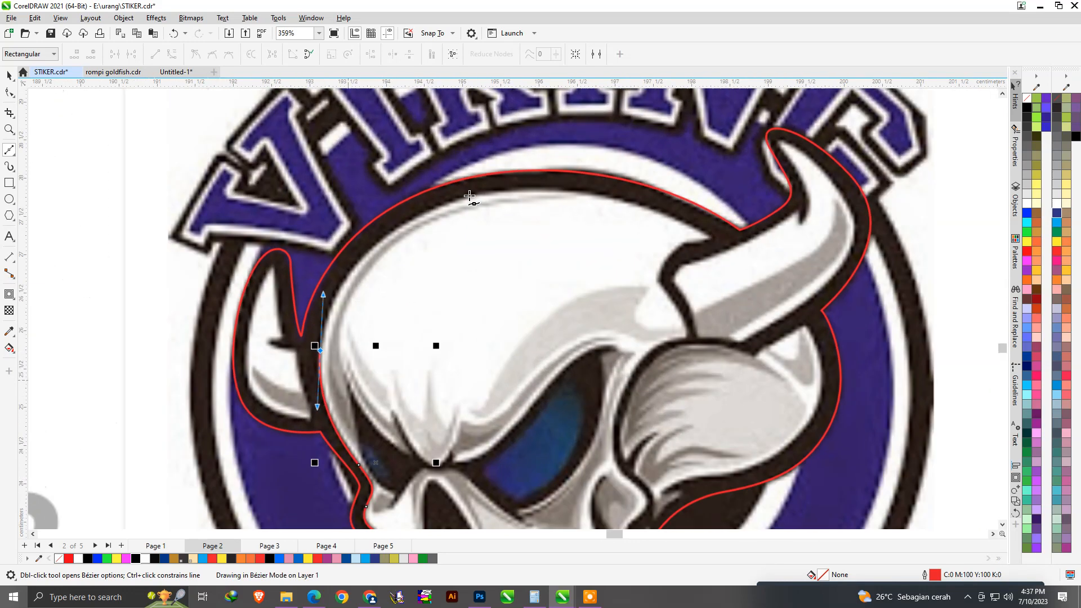
{"action": "left_click_drag", "start_coordinate": [465, 192], "coordinate": [591, 160]}
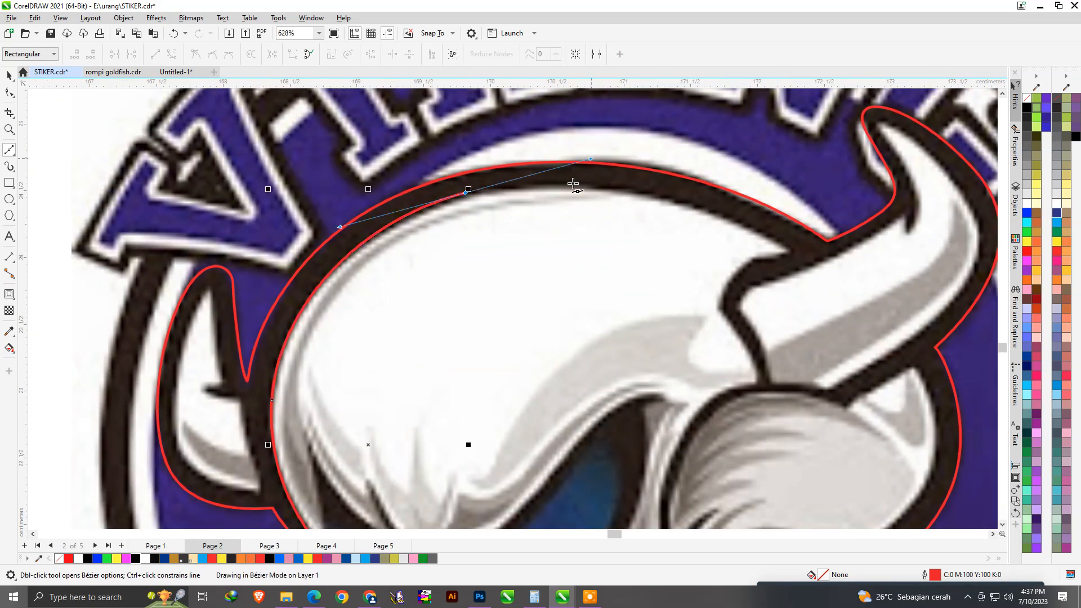
{"action": "scroll", "coordinate": [800, 257], "scroll_direction": "up", "scroll_amount": 5}
{"action": "left_click_drag", "start_coordinate": [791, 251], "coordinate": [766, 268]}
{"action": "left_click", "coordinate": [671, 350]}
{"action": "scroll", "coordinate": [675, 354], "scroll_direction": "down", "scroll_amount": 5}
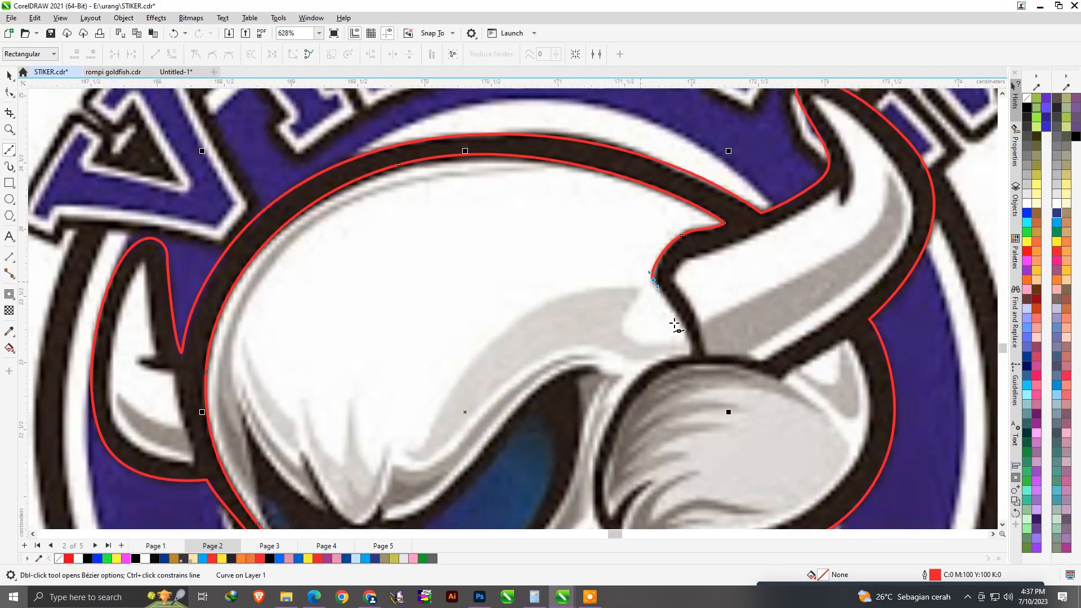
- Continue the face outline down the right horn's base and along the front edge of the ear to the cheekbone
{"action": "scroll", "coordinate": [665, 311], "scroll_direction": "up", "scroll_amount": 5}
{"action": "left_click_drag", "start_coordinate": [677, 334], "coordinate": [677, 369]}
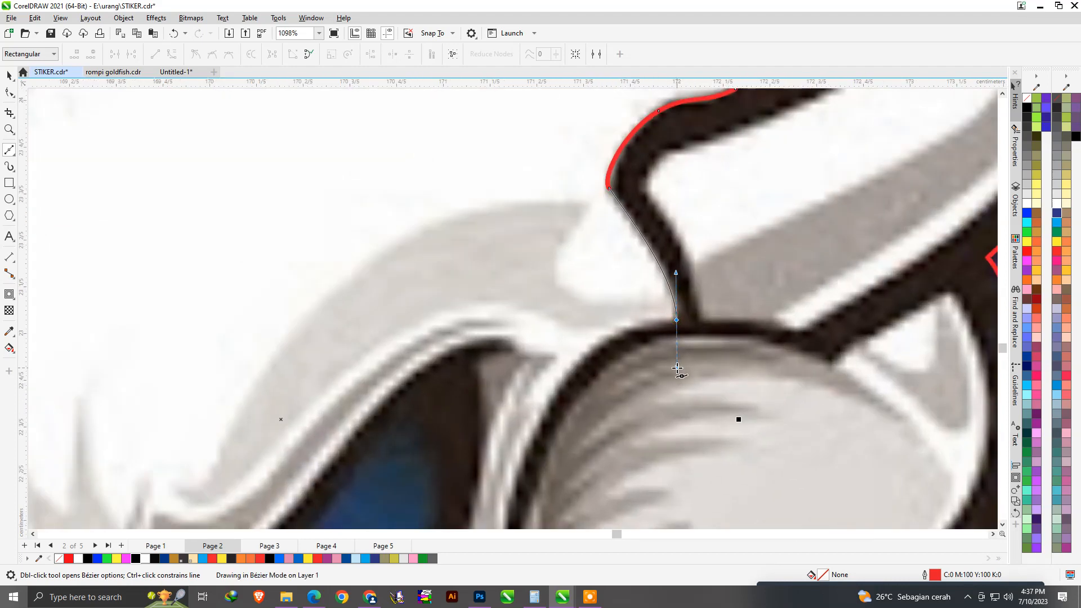
{"action": "left_click_drag", "start_coordinate": [624, 335], "coordinate": [616, 332]}
{"action": "scroll", "coordinate": [580, 273], "scroll_direction": "down", "scroll_amount": 5}
{"action": "scroll", "coordinate": [546, 376], "scroll_direction": "up", "scroll_amount": 5}
{"action": "left_click_drag", "start_coordinate": [577, 258], "coordinate": [605, 408]}
{"action": "scroll", "coordinate": [586, 422], "scroll_direction": "up", "scroll_amount": 3}
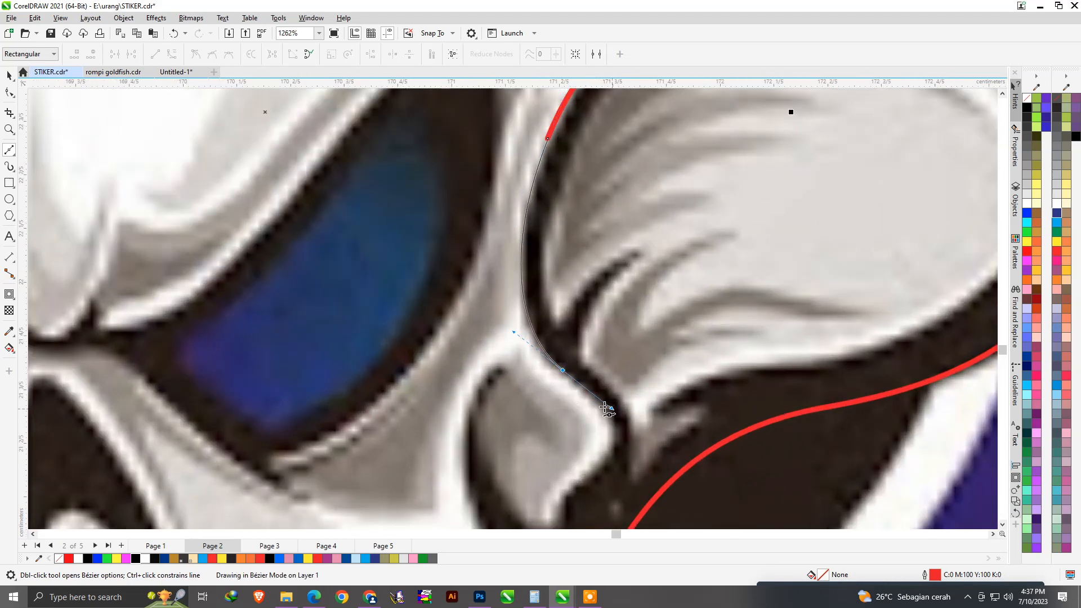
- Trace around the right cheekbone and back up the inner edge of the cheek hollow, ending in a cusp node at its tip
{"action": "scroll", "coordinate": [605, 422], "scroll_direction": "up", "scroll_amount": 1}
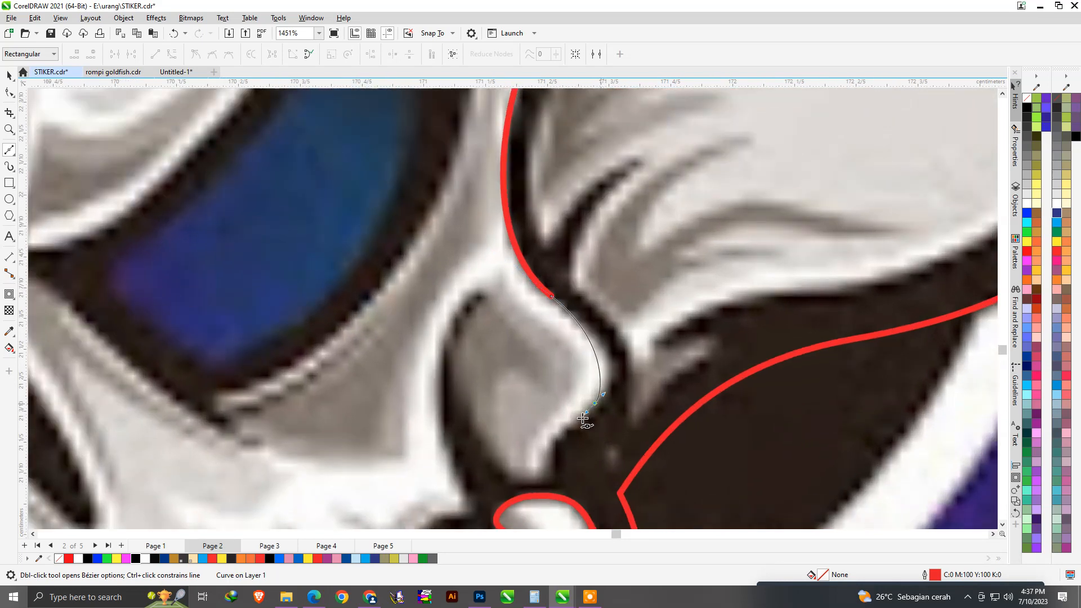
{"action": "left_click_drag", "start_coordinate": [570, 429], "coordinate": [570, 428]}
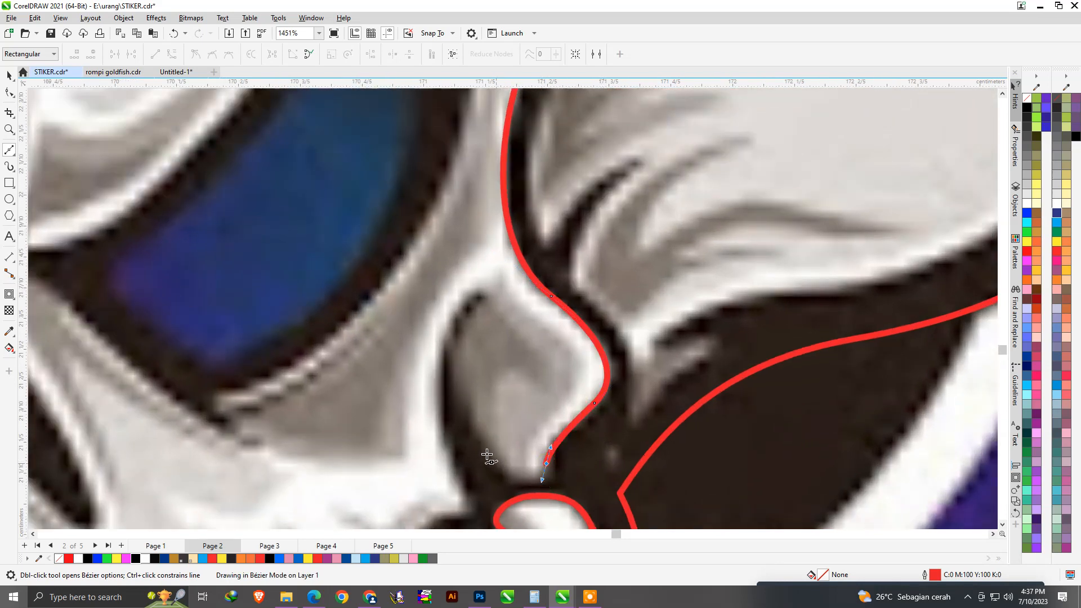
{"action": "left_click_drag", "start_coordinate": [476, 300], "coordinate": [432, 302]}
{"action": "key", "text": "c"}
{"action": "scroll", "coordinate": [489, 319], "scroll_direction": "down", "scroll_amount": 3}
{"action": "scroll", "coordinate": [493, 337], "scroll_direction": "down", "scroll_amount": 2}
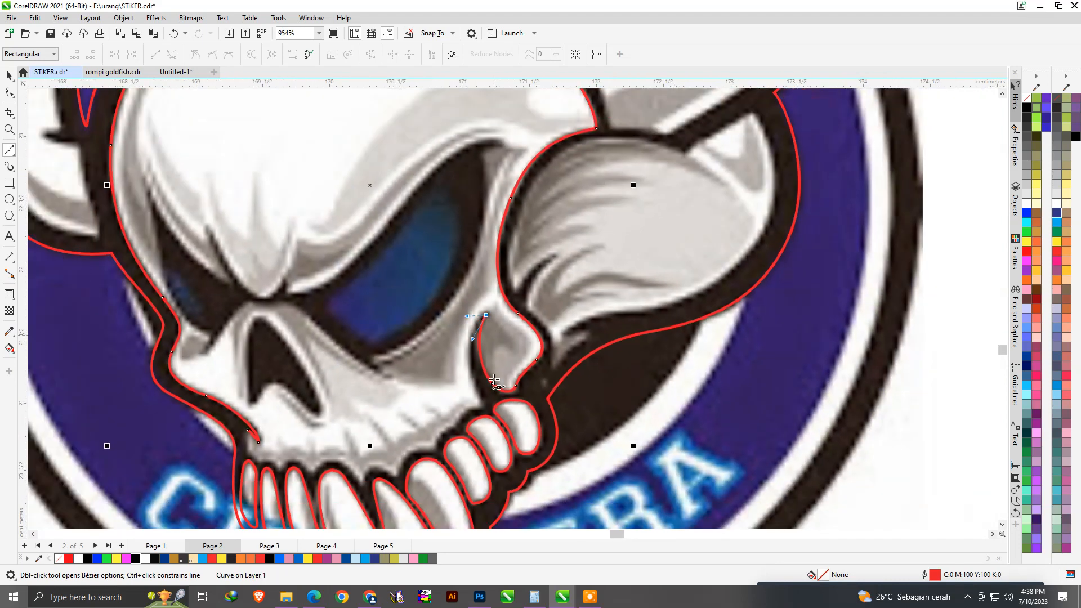
- Trace down the outer edge of the cheek hollow to the right gum corner and over the eighth tooth
{"action": "scroll", "coordinate": [489, 360], "scroll_direction": "up", "scroll_amount": 4}
{"action": "left_click_drag", "start_coordinate": [462, 401], "coordinate": [464, 420]}
{"action": "left_click_drag", "start_coordinate": [468, 359], "coordinate": [479, 375]}
{"action": "left_click_drag", "start_coordinate": [482, 417], "coordinate": [443, 428]}
{"action": "scroll", "coordinate": [519, 398], "scroll_direction": "down", "scroll_amount": 1}
{"action": "scroll", "coordinate": [490, 423], "scroll_direction": "up", "scroll_amount": 3}
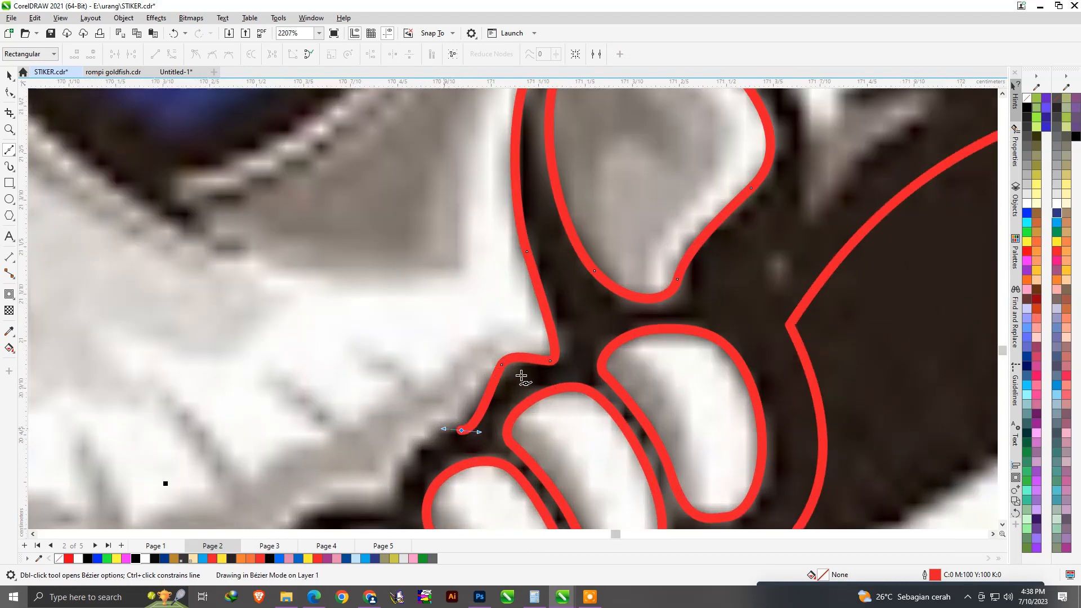
- Trace the scalloped gum line above the seventh, sixth and fifth teeth
{"action": "scroll", "coordinate": [521, 376], "scroll_direction": "down", "scroll_amount": 2}
{"action": "scroll", "coordinate": [448, 449], "scroll_direction": "up", "scroll_amount": 4}
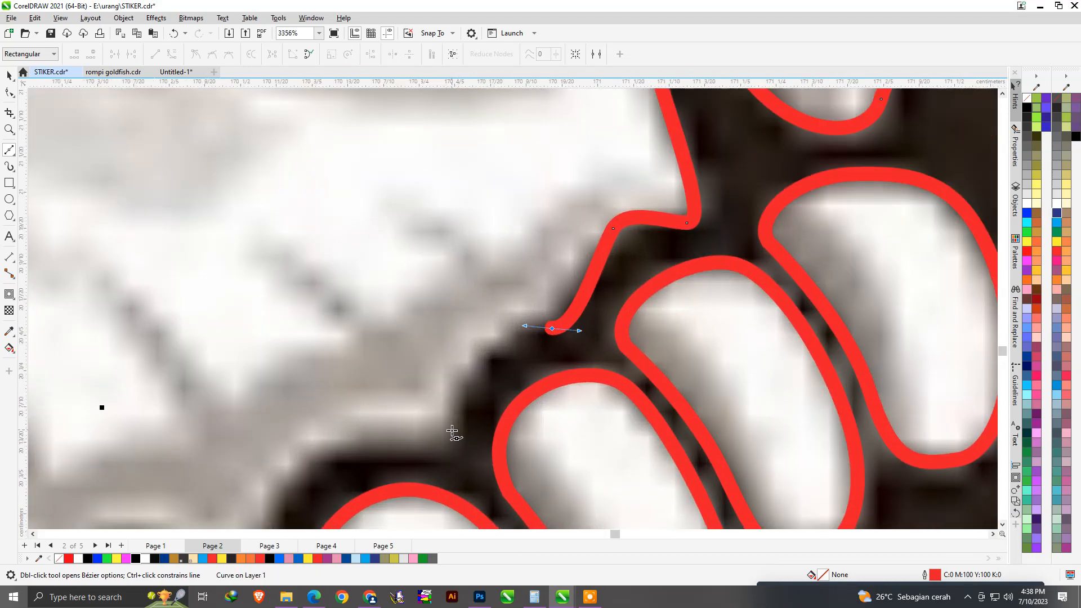
{"action": "left_click_drag", "start_coordinate": [454, 409], "coordinate": [434, 442]}
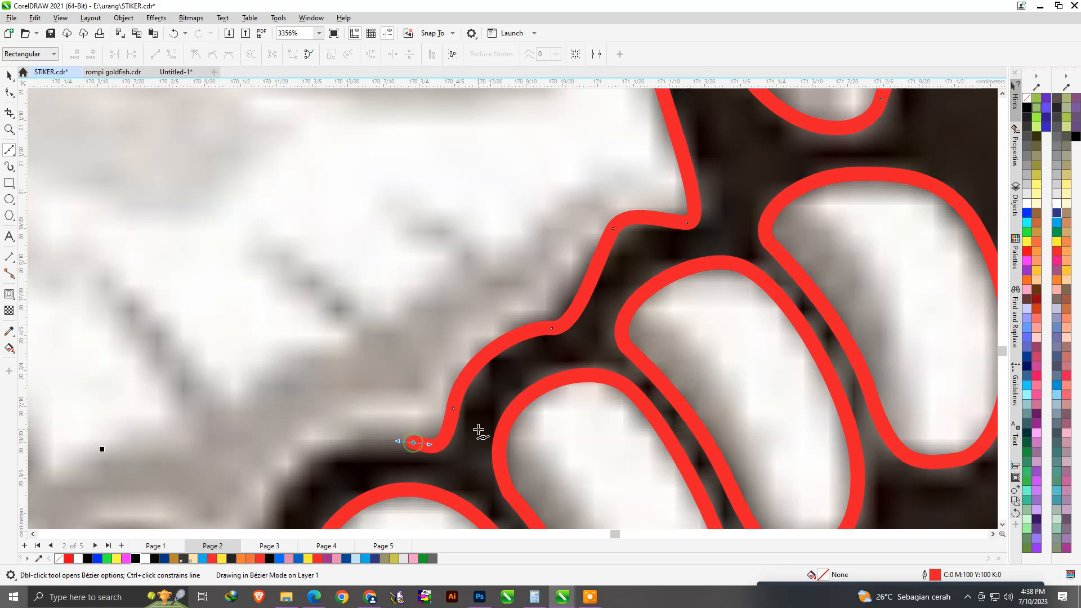
{"action": "scroll", "coordinate": [481, 426], "scroll_direction": "down", "scroll_amount": 1}
{"action": "scroll", "coordinate": [474, 417], "scroll_direction": "down", "scroll_amount": 1}
{"action": "scroll", "coordinate": [378, 460], "scroll_direction": "up", "scroll_amount": 3}
{"action": "left_click_drag", "start_coordinate": [409, 390], "coordinate": [376, 487]}
{"action": "left_click_drag", "start_coordinate": [329, 434], "coordinate": [278, 469]}
{"action": "scroll", "coordinate": [421, 398], "scroll_direction": "down", "scroll_amount": 2}
{"action": "scroll", "coordinate": [291, 435], "scroll_direction": "up", "scroll_amount": 2}
{"action": "left_click_drag", "start_coordinate": [248, 433], "coordinate": [210, 373]}
{"action": "scroll", "coordinate": [428, 446], "scroll_direction": "down", "scroll_amount": 2}
{"action": "scroll", "coordinate": [270, 415], "scroll_direction": "down", "scroll_amount": 2}
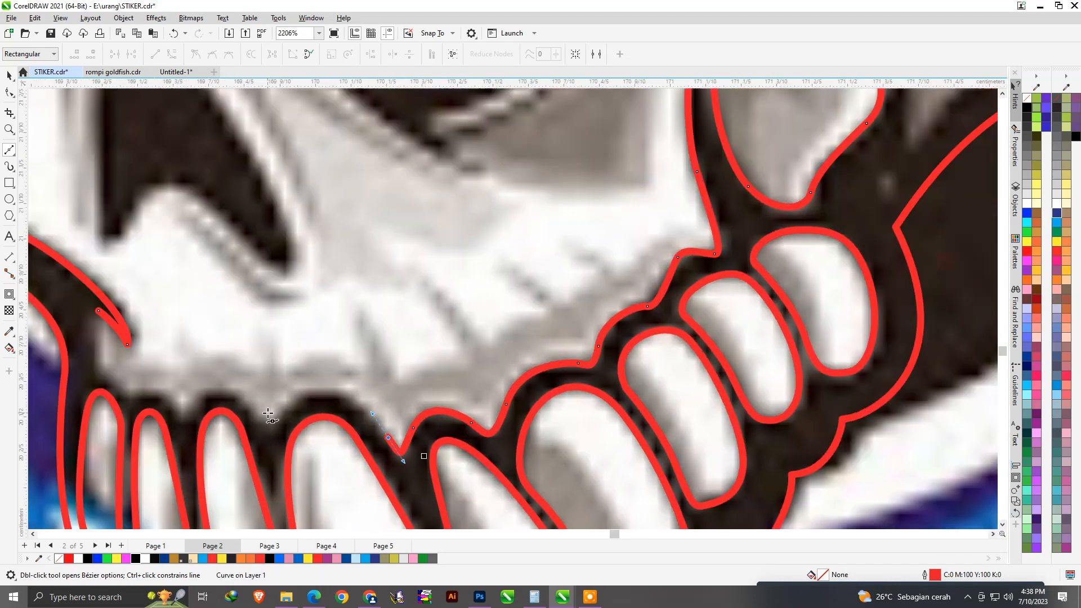
- Continue the scalloped gum line above the fourth, third, second and first teeth
{"action": "scroll", "coordinate": [309, 410], "scroll_direction": "up", "scroll_amount": 4}
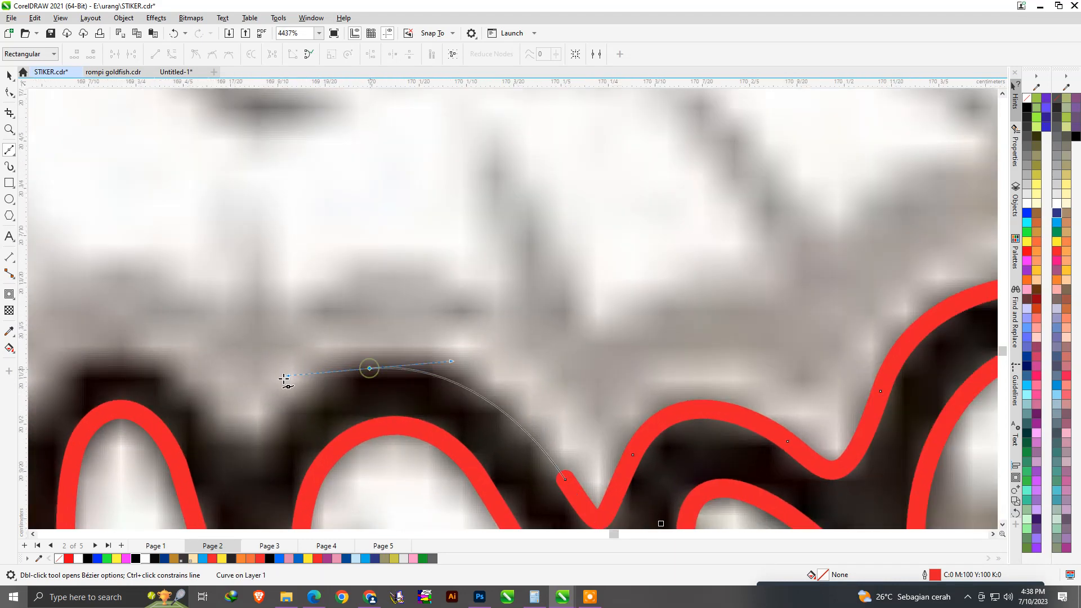
{"action": "left_click_drag", "start_coordinate": [284, 379], "coordinate": [282, 379]}
{"action": "left_click_drag", "start_coordinate": [215, 442], "coordinate": [183, 390]}
{"action": "scroll", "coordinate": [458, 416], "scroll_direction": "down", "scroll_amount": 3}
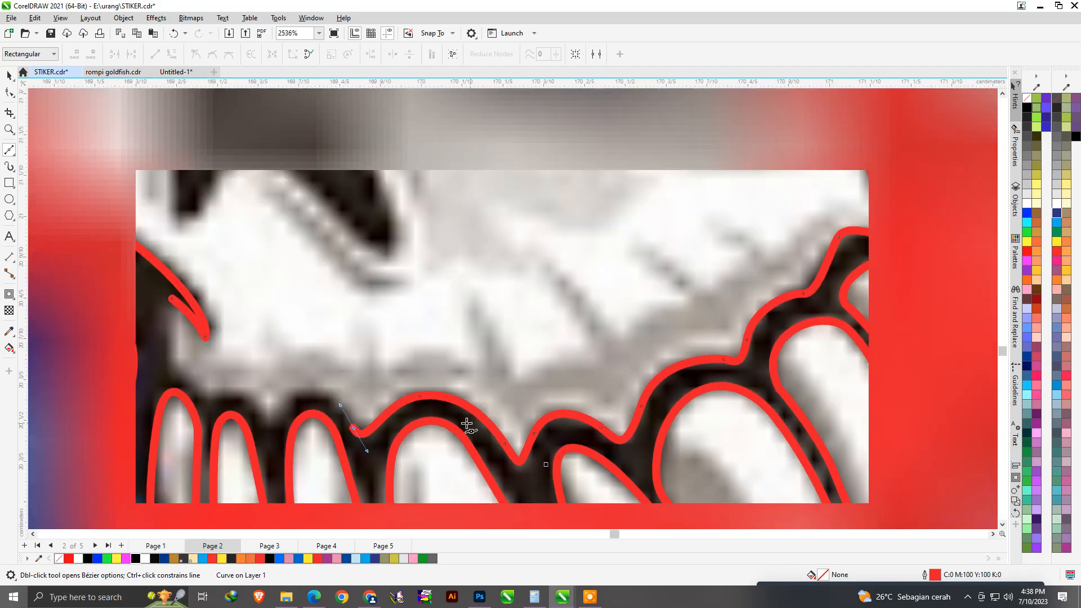
{"action": "scroll", "coordinate": [280, 415], "scroll_direction": "up", "scroll_amount": 3}
{"action": "left_click_drag", "start_coordinate": [354, 400], "coordinate": [302, 463]}
{"action": "left_click", "coordinate": [297, 411]}
{"action": "left_click_drag", "start_coordinate": [199, 366], "coordinate": [164, 384]}
{"action": "left_click_drag", "start_coordinate": [146, 349], "coordinate": [67, 309]}
- Close the face outline at its starting node beside the left jaw corner
{"action": "scroll", "coordinate": [147, 344], "scroll_direction": "down", "scroll_amount": 3}
{"action": "scroll", "coordinate": [73, 236], "scroll_direction": "up", "scroll_amount": 3}
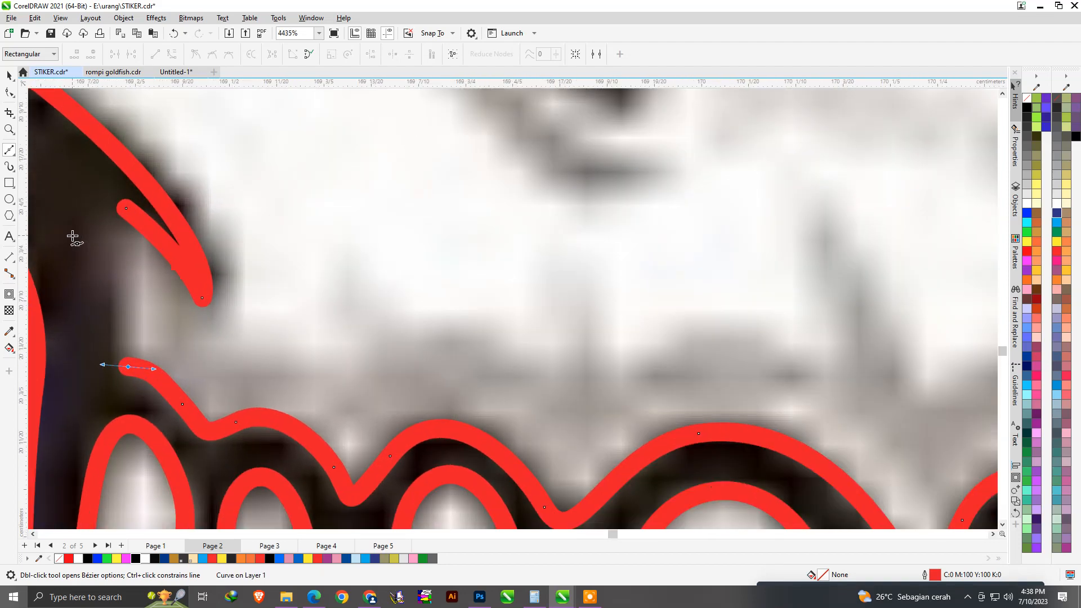
{"action": "left_click_drag", "start_coordinate": [98, 259], "coordinate": [77, 221]}
{"action": "left_click", "coordinate": [122, 208]}
- Trace the nose cavity as a closed curve around its lower arch, right tip, rounded top and left edge
{"action": "scroll", "coordinate": [154, 284], "scroll_direction": "down", "scroll_amount": 5}
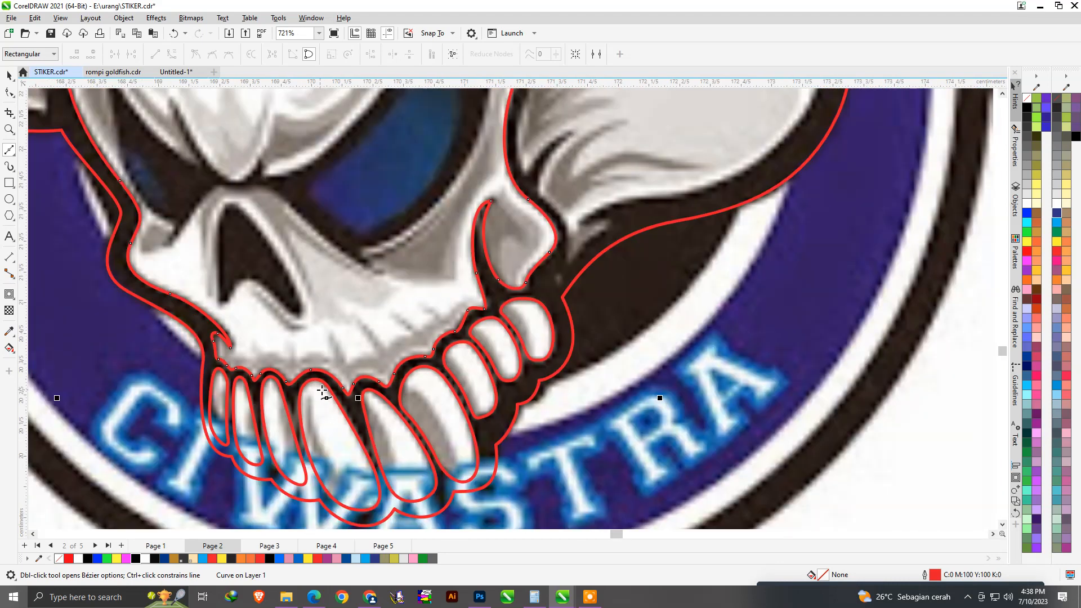
{"action": "scroll", "coordinate": [322, 392], "scroll_direction": "down", "scroll_amount": 3}
{"action": "scroll", "coordinate": [283, 332], "scroll_direction": "up", "scroll_amount": 1}
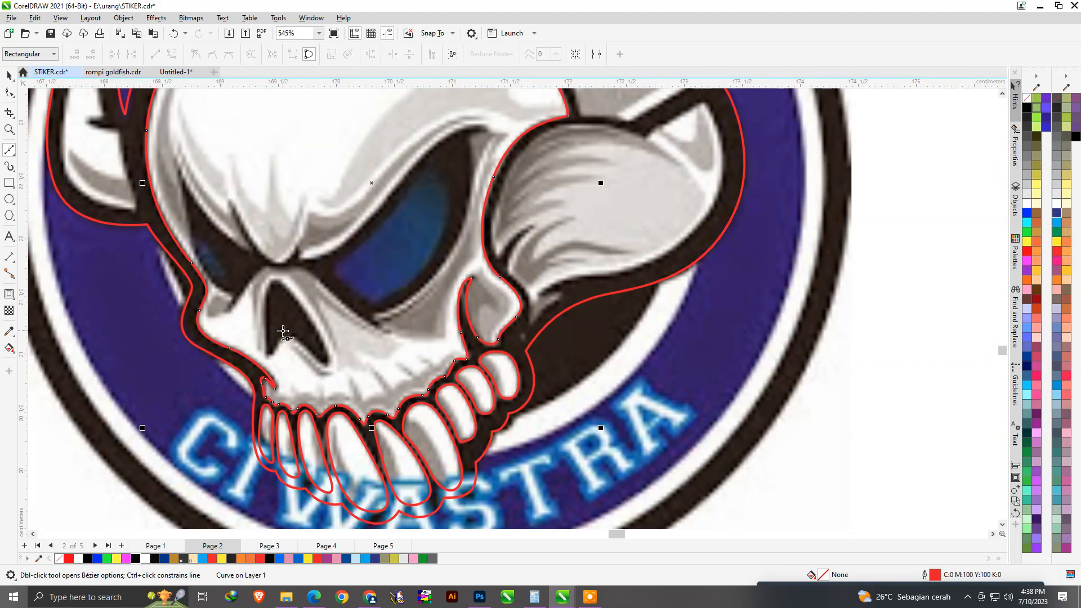
{"action": "scroll", "coordinate": [292, 349], "scroll_direction": "up", "scroll_amount": 5}
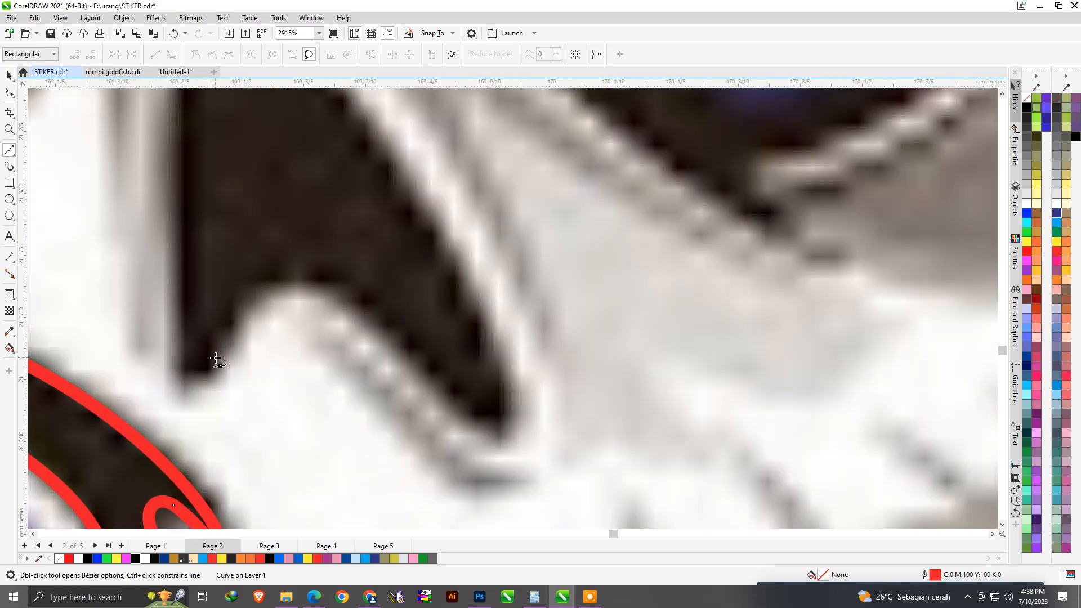
{"action": "left_click_drag", "start_coordinate": [368, 321], "coordinate": [470, 428]}
{"action": "left_click_drag", "start_coordinate": [512, 398], "coordinate": [487, 316]}
{"action": "scroll", "coordinate": [497, 416], "scroll_direction": "down", "scroll_amount": 4}
{"action": "scroll", "coordinate": [495, 444], "scroll_direction": "up", "scroll_amount": 5}
{"action": "left_click_drag", "start_coordinate": [420, 258], "coordinate": [381, 225]}
{"action": "left_click_drag", "start_coordinate": [338, 288], "coordinate": [326, 358]}
{"action": "scroll", "coordinate": [364, 361], "scroll_direction": "down", "scroll_amount": 1}
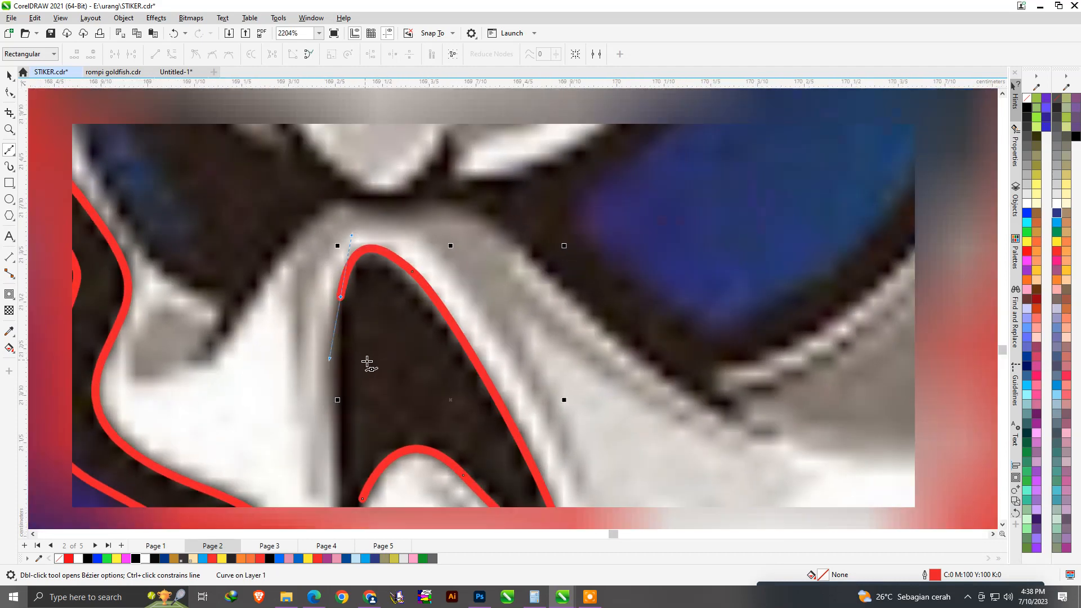
{"action": "scroll", "coordinate": [352, 468], "scroll_direction": "up", "scroll_amount": 1}
{"action": "mouse_move", "coordinate": [372, 466]}
{"action": "left_mouse_down"}
{"action": "mouse_move", "coordinate": [349, 494]}
{"action": "mouse_move", "coordinate": [362, 466]}
{"action": "left_mouse_up"}
{"action": "scroll", "coordinate": [369, 467], "scroll_direction": "down", "scroll_amount": 2}
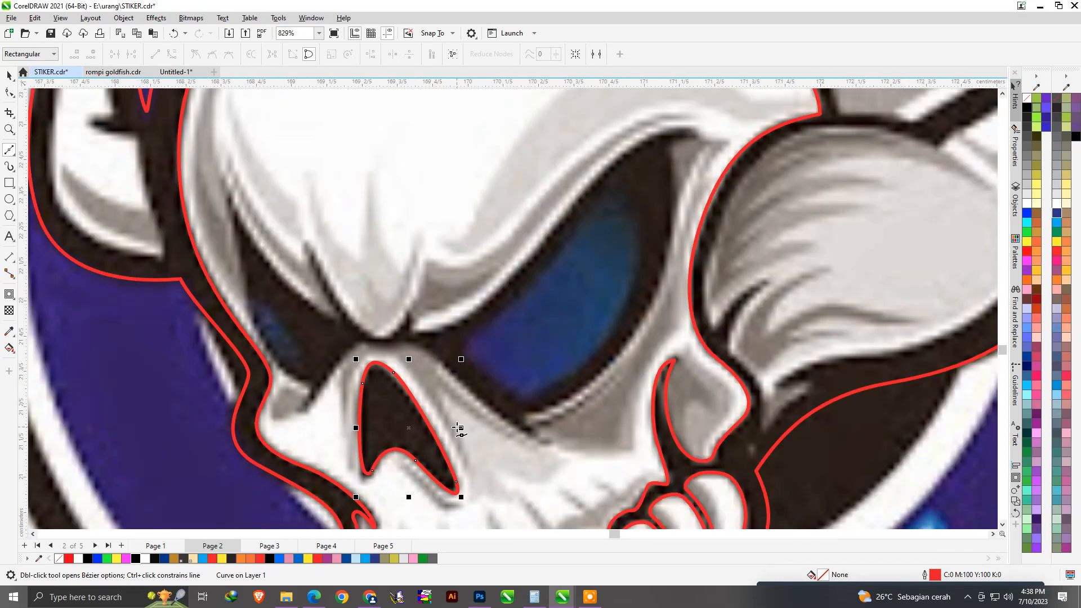
- Trace the eye sockets' lower edge from the right eye's bottom corner over the nose bridge to the left eye's lower point
{"action": "scroll", "coordinate": [443, 414], "scroll_direction": "down", "scroll_amount": 1}
{"action": "scroll", "coordinate": [522, 433], "scroll_direction": "up", "scroll_amount": 1}
{"action": "scroll", "coordinate": [523, 428], "scroll_direction": "down", "scroll_amount": 1}
{"action": "scroll", "coordinate": [535, 410], "scroll_direction": "up", "scroll_amount": 1}
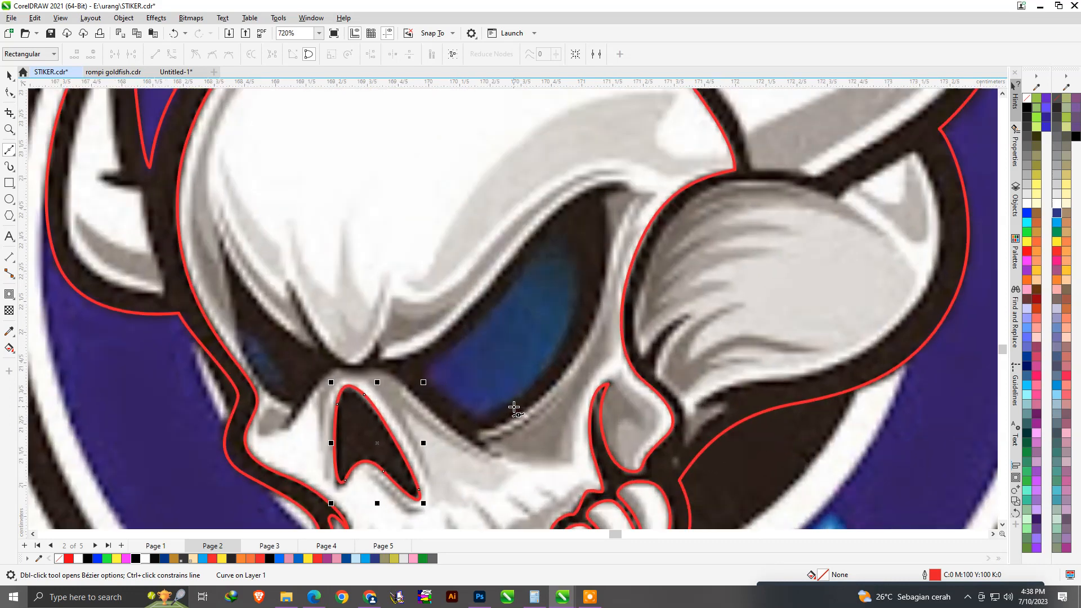
{"action": "scroll", "coordinate": [514, 407], "scroll_direction": "up", "scroll_amount": 3}
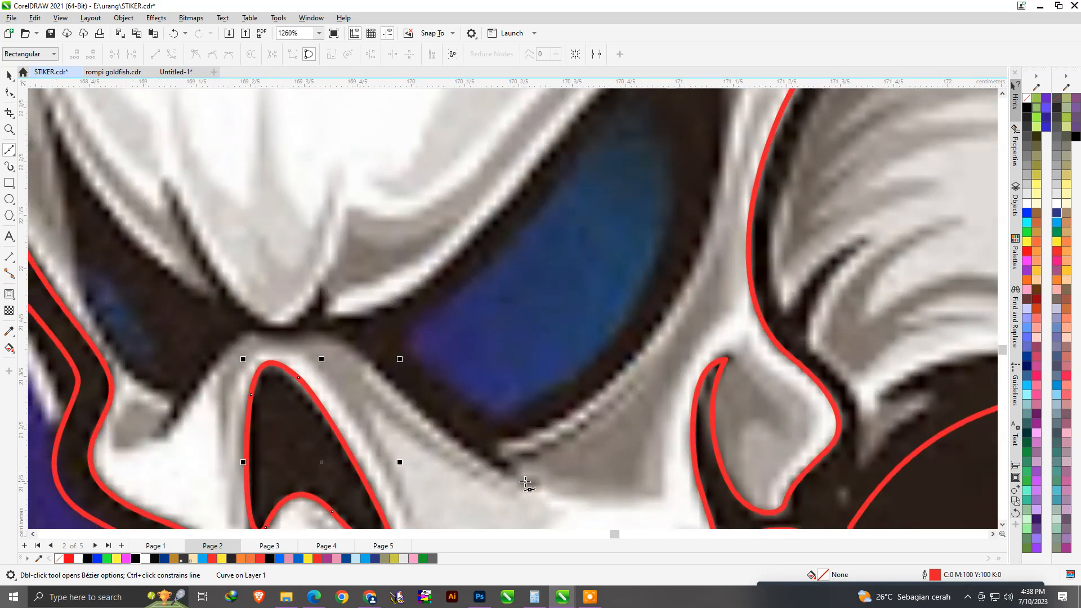
{"action": "left_click_drag", "start_coordinate": [396, 386], "coordinate": [365, 346]}
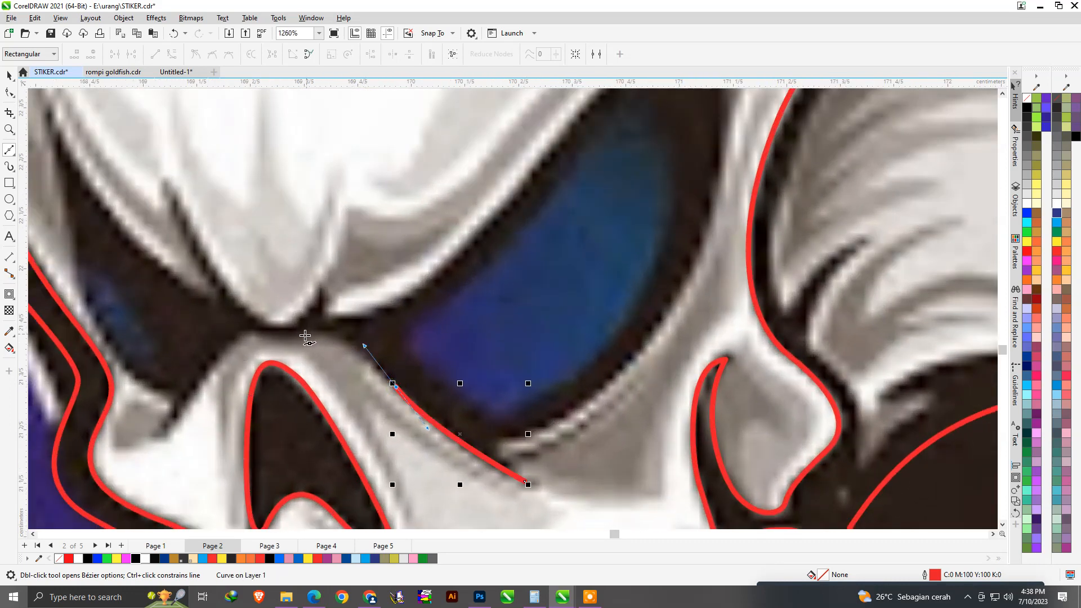
{"action": "left_click", "coordinate": [305, 334]}
{"action": "left_click", "coordinate": [265, 338]}
{"action": "left_click_drag", "start_coordinate": [223, 350], "coordinate": [201, 364]}
{"action": "left_click_drag", "start_coordinate": [160, 432], "coordinate": [130, 450]}
{"action": "left_click_drag", "start_coordinate": [176, 421], "coordinate": [174, 411]}
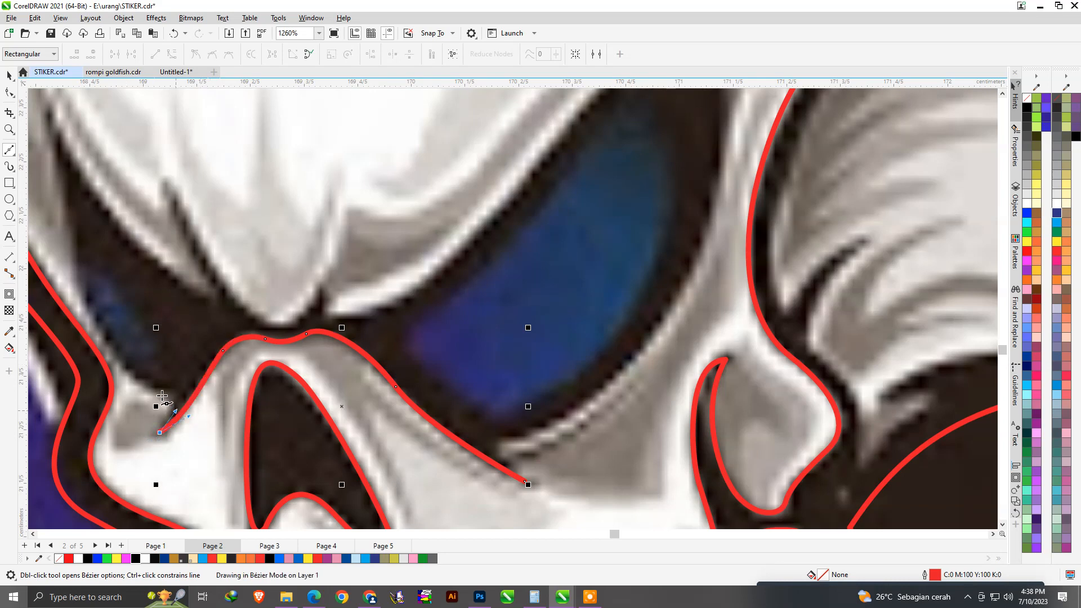
- Continue the socket outline along the left eye's outer edge up to its pointed upper tip
{"action": "left_click_drag", "start_coordinate": [68, 264], "coordinate": [68, 264]}
{"action": "scroll", "coordinate": [229, 408], "scroll_direction": "down", "scroll_amount": 1}
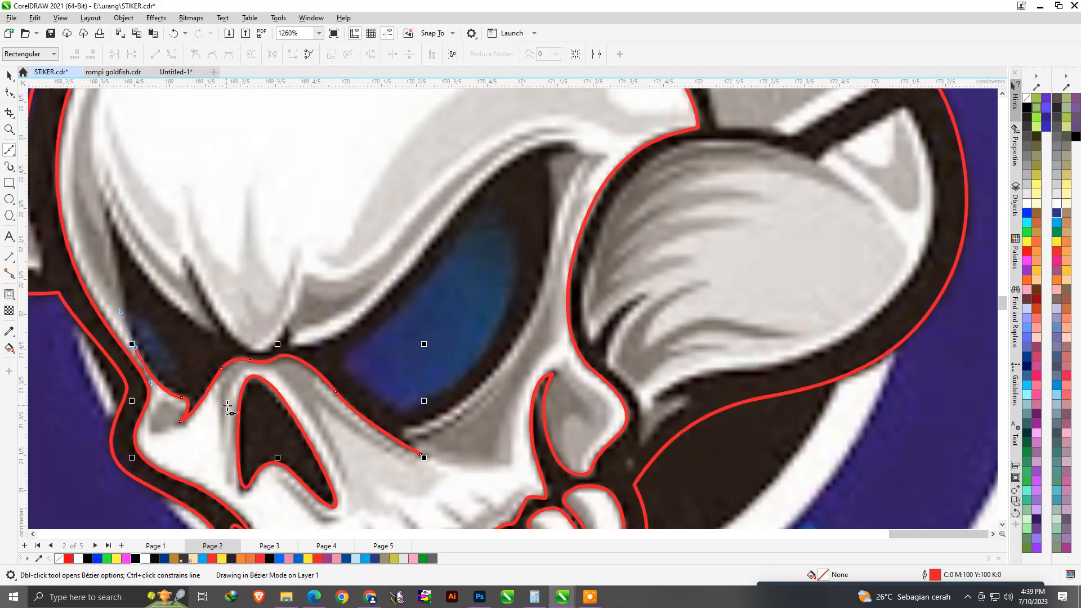
{"action": "scroll", "coordinate": [119, 240], "scroll_direction": "up", "scroll_amount": 1}
{"action": "left_click_drag", "start_coordinate": [122, 232], "coordinate": [106, 196]}
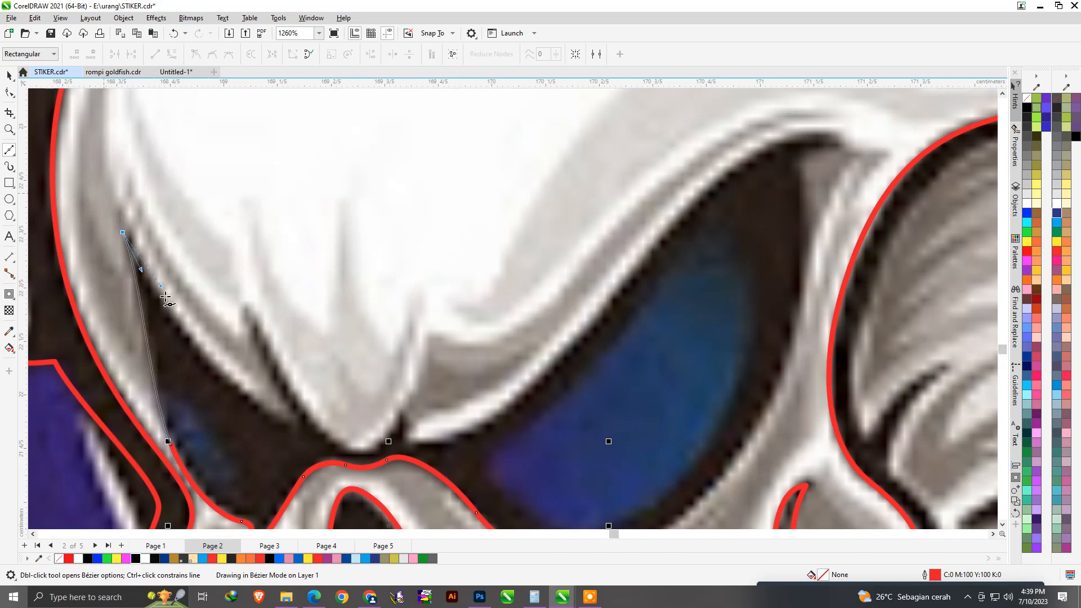
- Trace the left eye's brow line down to its inner corner and out to the narrow spike tip, with cusp nodes
{"action": "left_click_drag", "start_coordinate": [177, 332], "coordinate": [178, 332]}
{"action": "left_click_drag", "start_coordinate": [294, 423], "coordinate": [269, 381]}
{"action": "key", "text": "c"}
{"action": "left_click_drag", "start_coordinate": [244, 313], "coordinate": [276, 378]}
{"action": "key", "text": "c"}
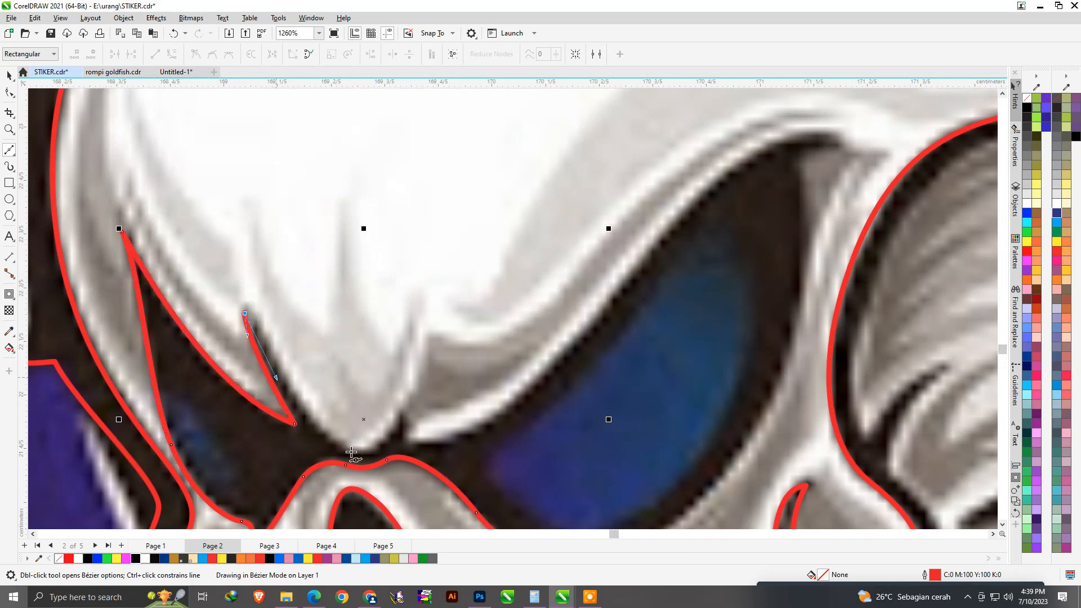
- Continue through the dip and small spike between the eyes and along the right brow, around the eye's upper tip
{"action": "left_click_drag", "start_coordinate": [404, 416], "coordinate": [461, 323]}
{"action": "left_click_drag", "start_coordinate": [406, 438], "coordinate": [441, 444]}
{"action": "left_click_drag", "start_coordinate": [625, 278], "coordinate": [669, 277]}
{"action": "scroll", "coordinate": [644, 242], "scroll_direction": "down", "scroll_amount": 4}
{"action": "scroll", "coordinate": [662, 242], "scroll_direction": "up", "scroll_amount": 5}
{"action": "left_click_drag", "start_coordinate": [623, 239], "coordinate": [607, 248]}
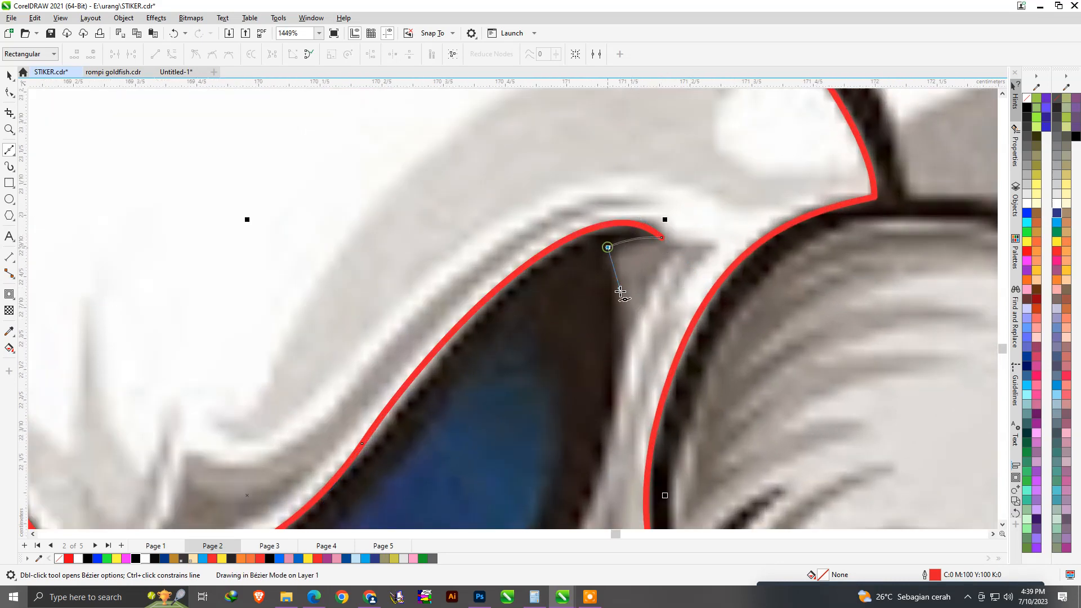
- Trace the right eye's outer edge and the thin sliver beneath it, closing the socket outline at its starting node
{"action": "scroll", "coordinate": [620, 290], "scroll_direction": "down", "scroll_amount": 6}
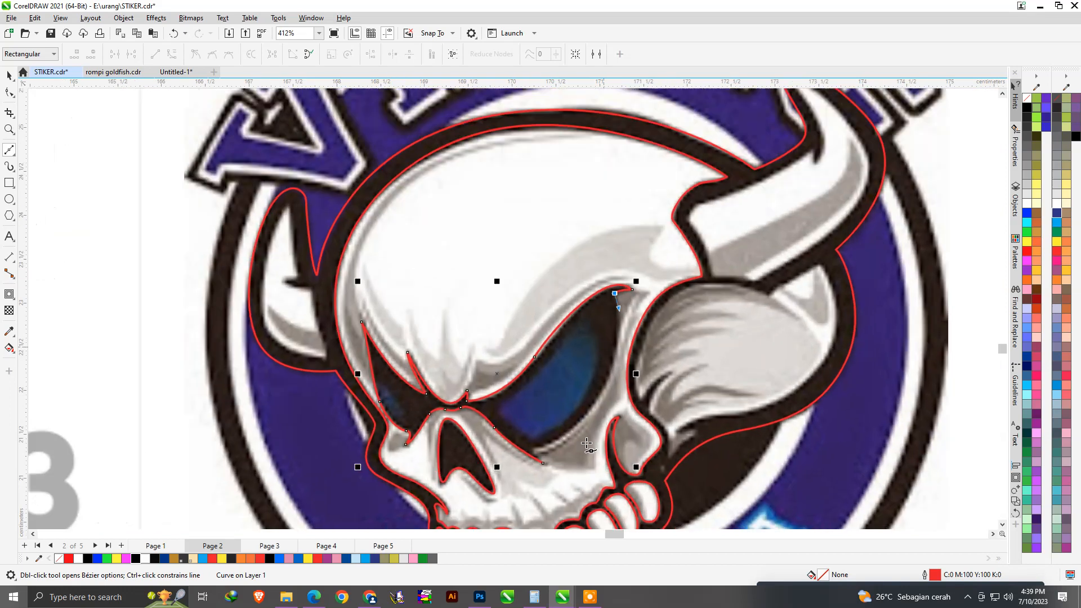
{"action": "scroll", "coordinate": [586, 444], "scroll_direction": "up", "scroll_amount": 4}
{"action": "left_click_drag", "start_coordinate": [601, 390], "coordinate": [570, 437]}
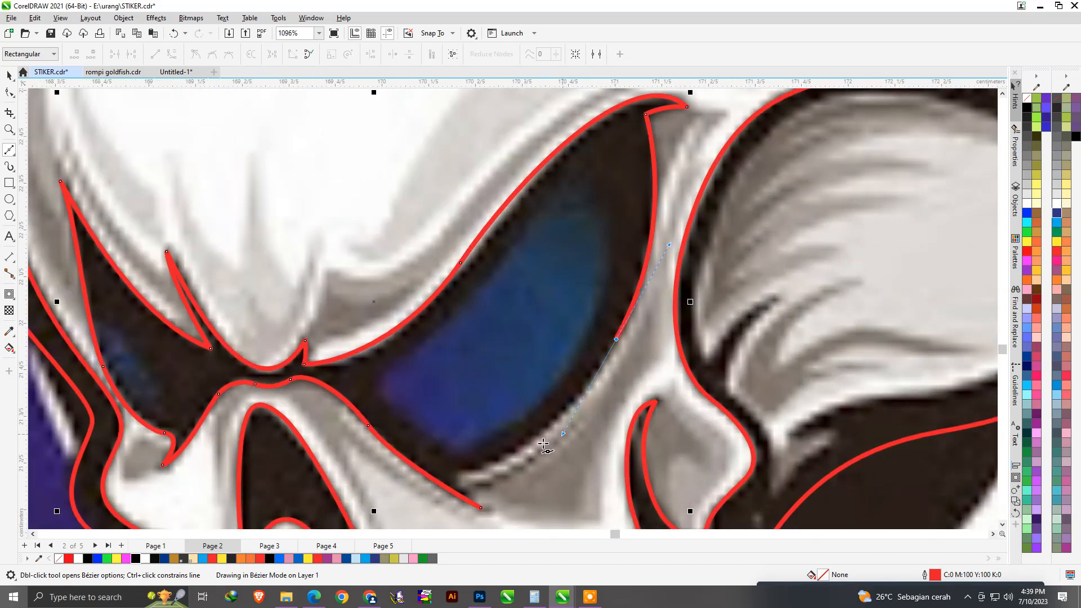
{"action": "scroll", "coordinate": [459, 493], "scroll_direction": "up", "scroll_amount": 1}
{"action": "mouse_move", "coordinate": [456, 466]}
{"action": "left_mouse_down"}
{"action": "mouse_move", "coordinate": [418, 472]}
{"action": "mouse_move", "coordinate": [454, 483]}
{"action": "left_mouse_up"}
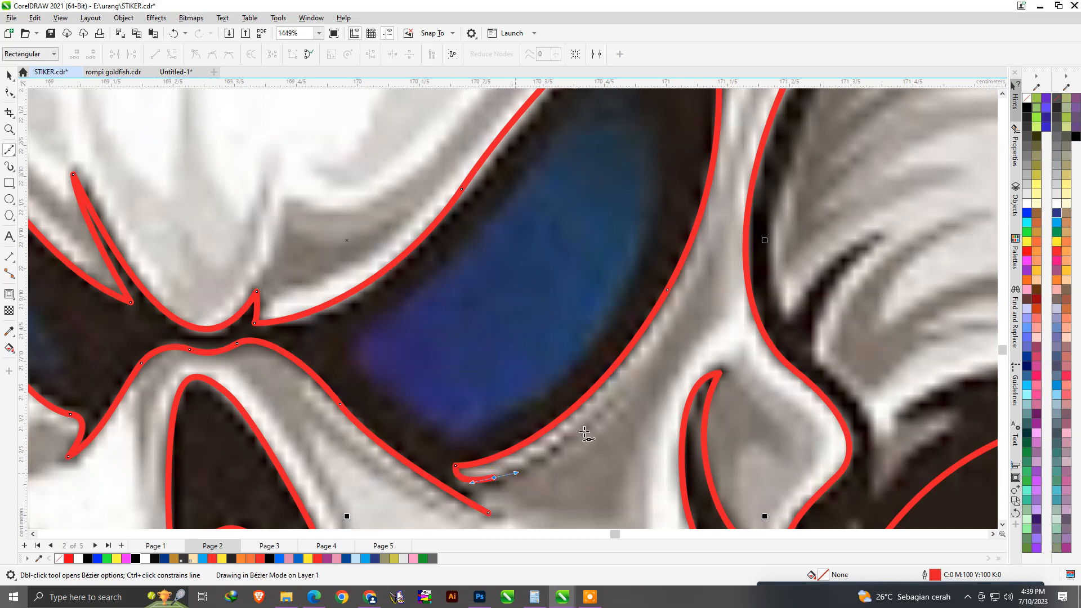
{"action": "left_click_drag", "start_coordinate": [578, 445], "coordinate": [571, 450]}
{"action": "mouse_move", "coordinate": [475, 493]}
{"action": "left_mouse_down"}
{"action": "mouse_move", "coordinate": [440, 492]}
{"action": "mouse_move", "coordinate": [482, 504]}
{"action": "left_mouse_up"}
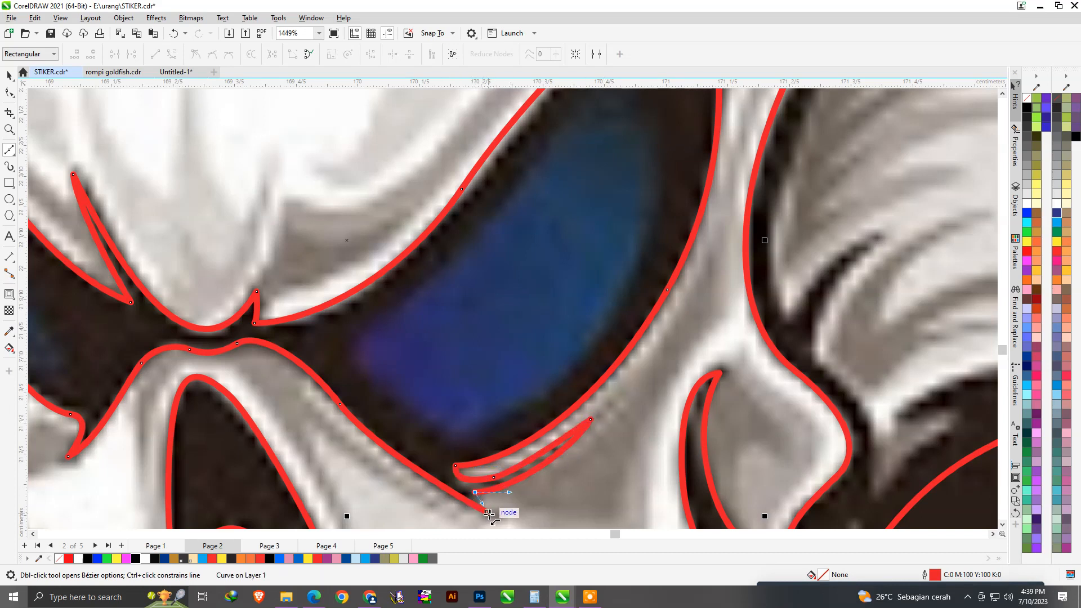
{"action": "left_click", "coordinate": [488, 514]}
- Refine the socket outline by repositioning one node on the sliver under the right eye and one on the edge beside the nose
{"action": "scroll", "coordinate": [538, 483], "scroll_direction": "down", "scroll_amount": 2}
{"action": "scroll", "coordinate": [535, 491], "scroll_direction": "up", "scroll_amount": 1}
{"action": "left_click", "coordinate": [9, 93]}
{"action": "scroll", "coordinate": [516, 503], "scroll_direction": "up", "scroll_amount": 2}
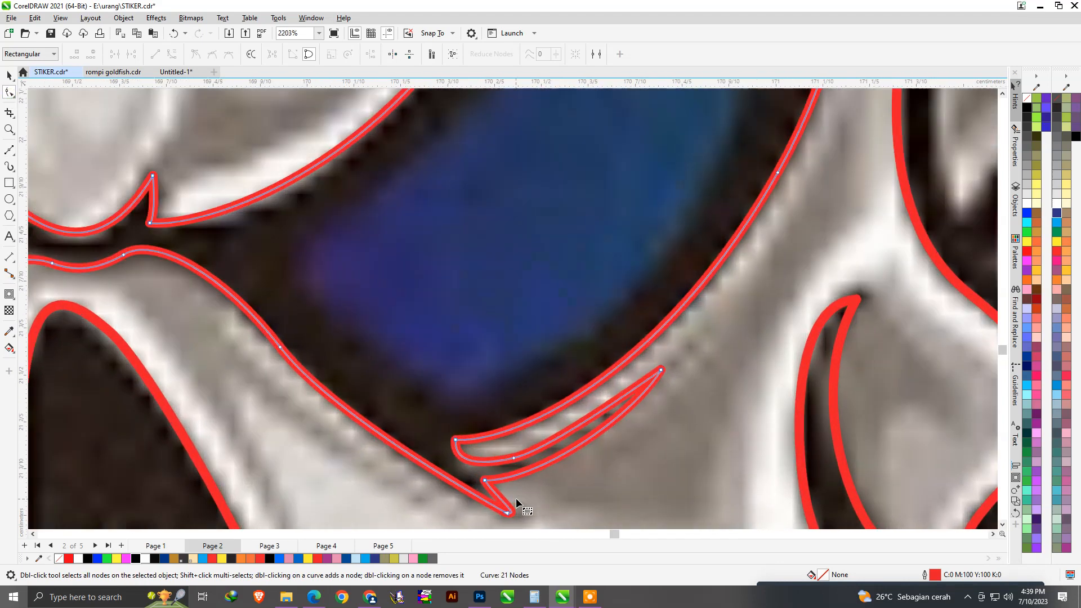
{"action": "left_click", "coordinate": [487, 462]}
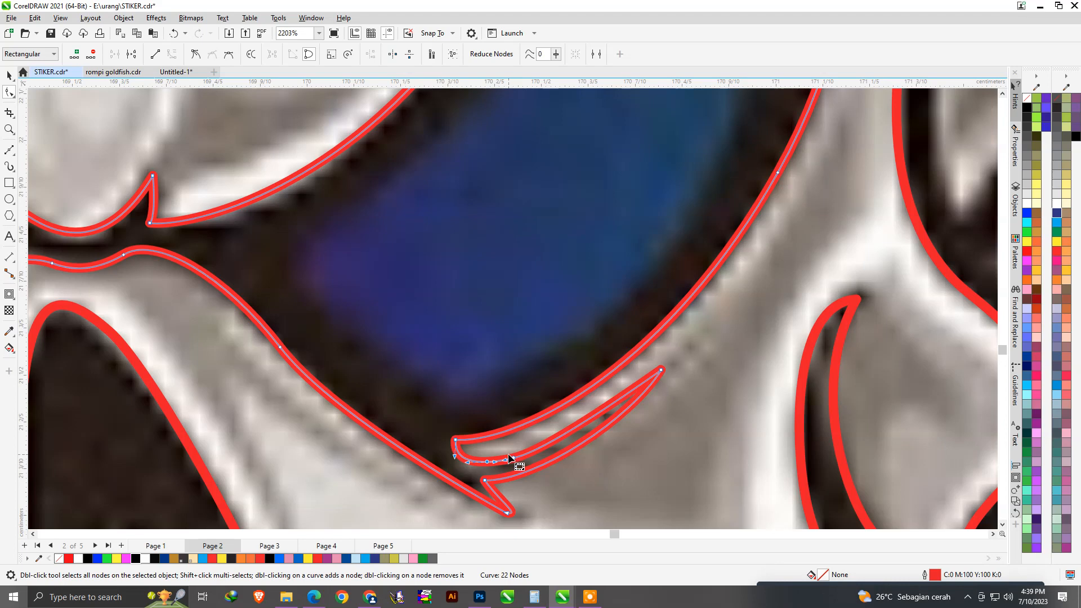
{"action": "key", "text": "Delete"}
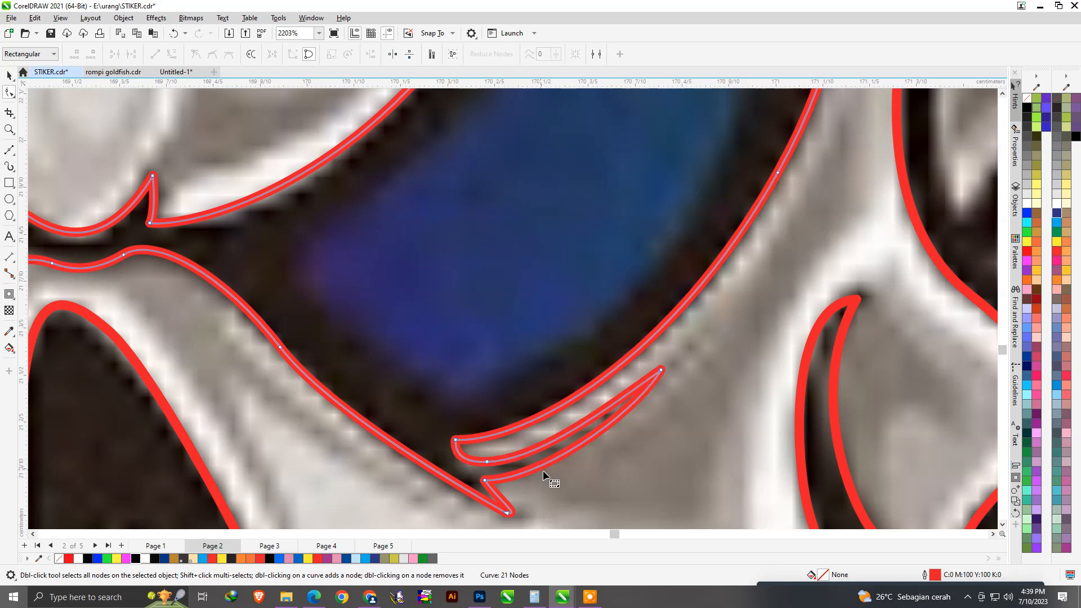
{"action": "double_click", "coordinate": [232, 294]}
{"action": "left_click_drag", "start_coordinate": [223, 324], "coordinate": [309, 385]}
{"action": "scroll", "coordinate": [362, 388], "scroll_direction": "down", "scroll_amount": 5}
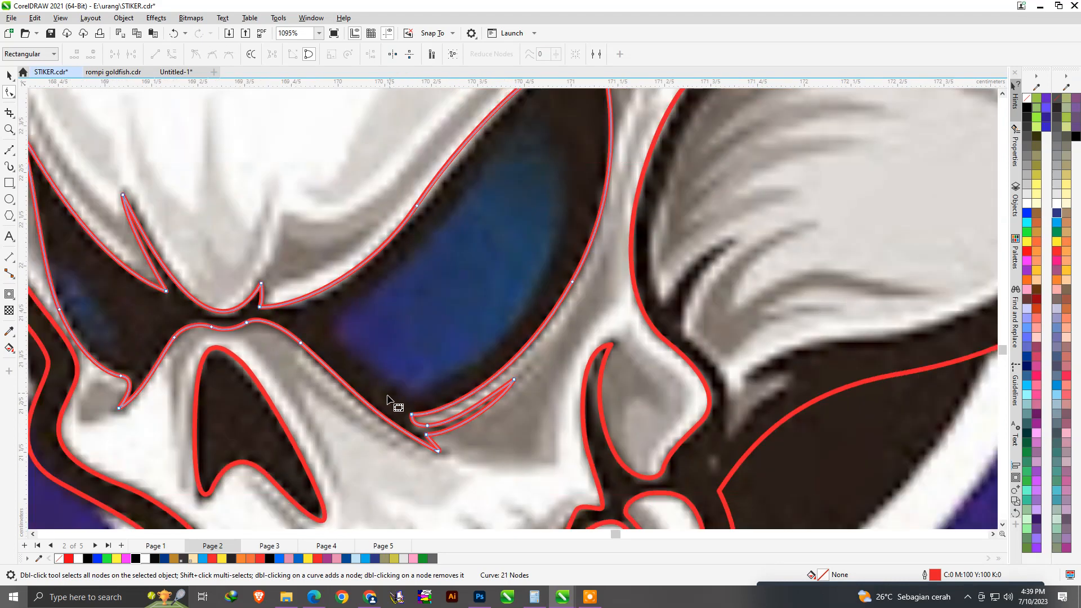
- Group the eye-socket outline with the nose cavity curve
{"action": "key", "text": "space"}
{"action": "left_click", "coordinate": [297, 406]}
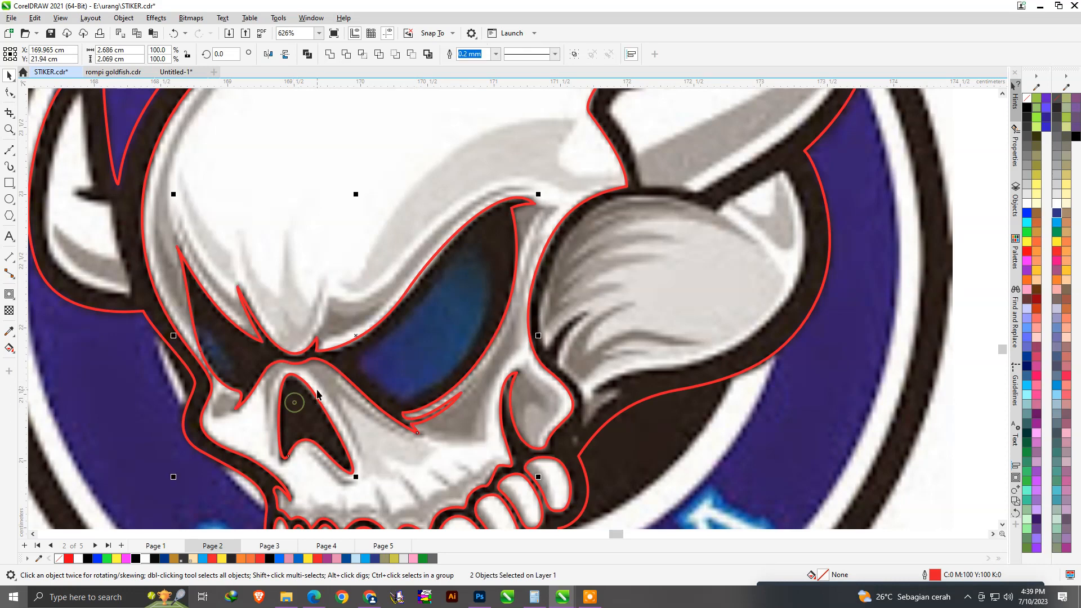
{"action": "scroll", "coordinate": [337, 283], "scroll_direction": "down", "scroll_amount": 4}
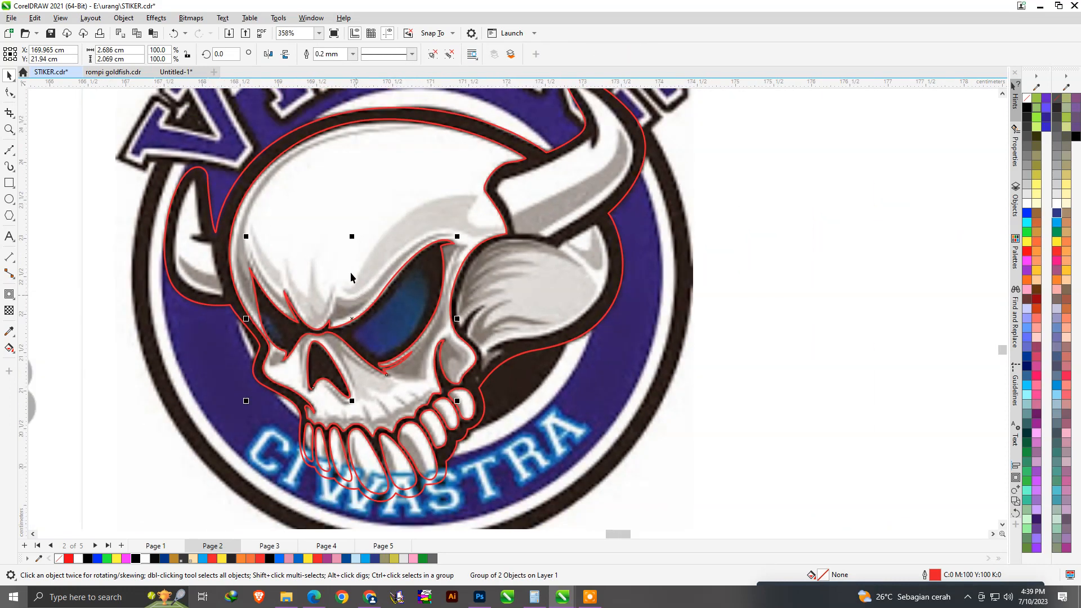
{"action": "scroll", "coordinate": [354, 280], "scroll_direction": "up", "scroll_amount": 3}
{"action": "scroll", "coordinate": [338, 304], "scroll_direction": "up", "scroll_amount": 2}
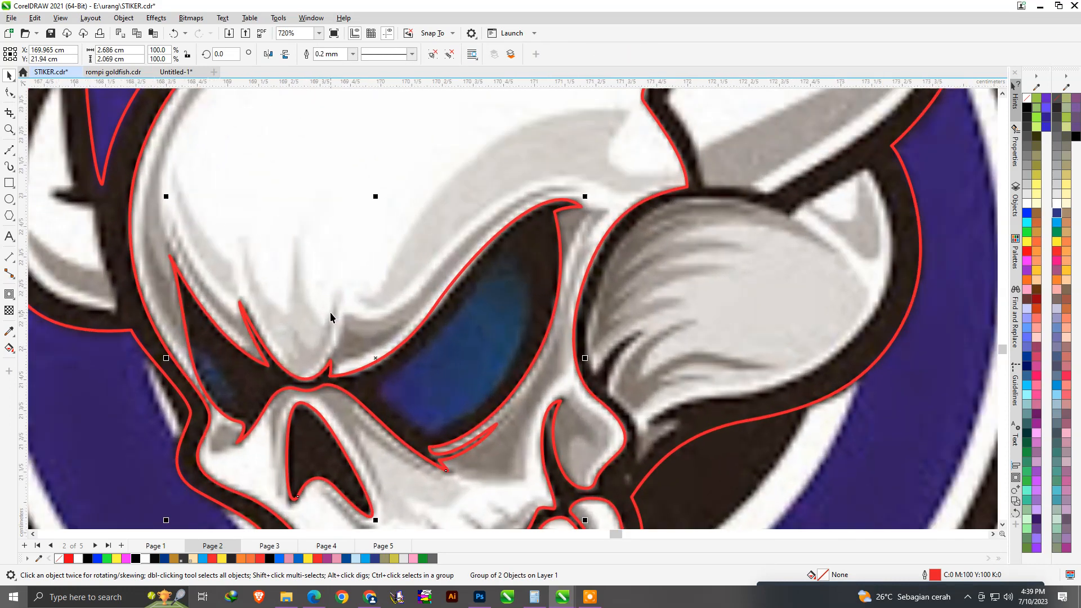
{"action": "scroll", "coordinate": [332, 316], "scroll_direction": "down", "scroll_amount": 7}
{"action": "scroll", "coordinate": [365, 341], "scroll_direction": "up", "scroll_amount": 4}
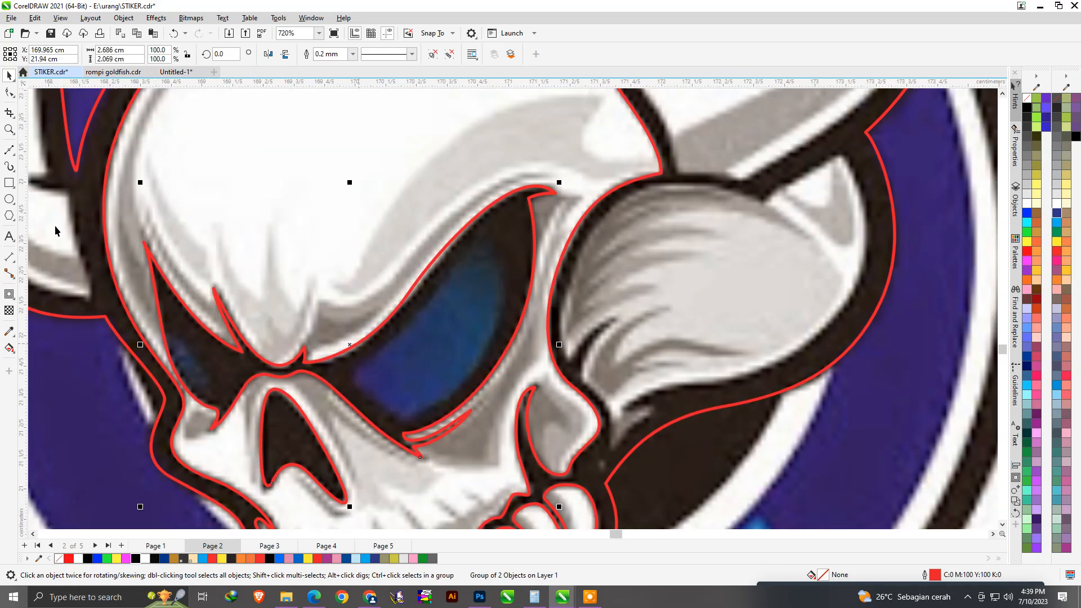
- Trace the blue iris of the right eye as a closed three-node curve
{"action": "left_click", "coordinate": [15, 152]}
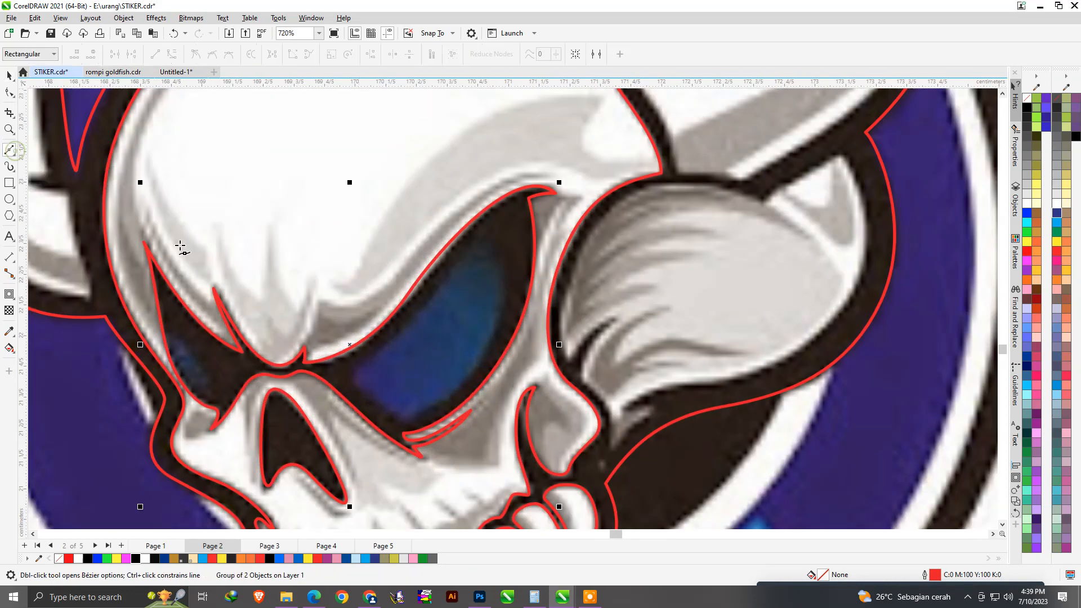
{"action": "left_click", "coordinate": [347, 374]}
{"action": "left_click_drag", "start_coordinate": [406, 417], "coordinate": [452, 410]}
{"action": "left_click_drag", "start_coordinate": [496, 232], "coordinate": [466, 142]}
{"action": "left_click_drag", "start_coordinate": [466, 266], "coordinate": [466, 266]}
{"action": "scroll", "coordinate": [357, 378], "scroll_direction": "up", "scroll_amount": 3}
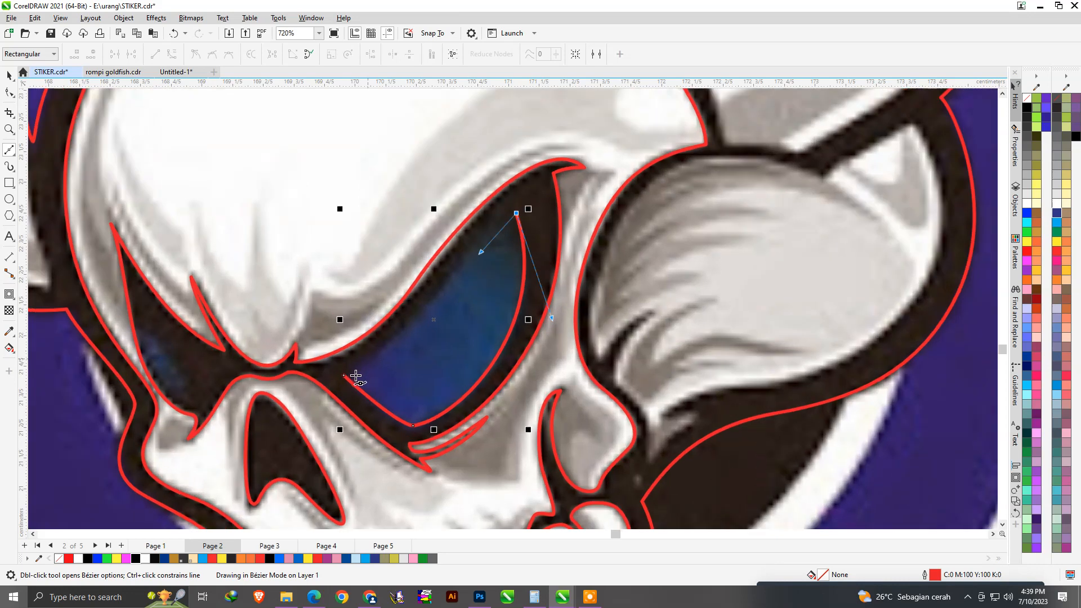
{"action": "left_click_drag", "start_coordinate": [338, 377], "coordinate": [432, 326]}
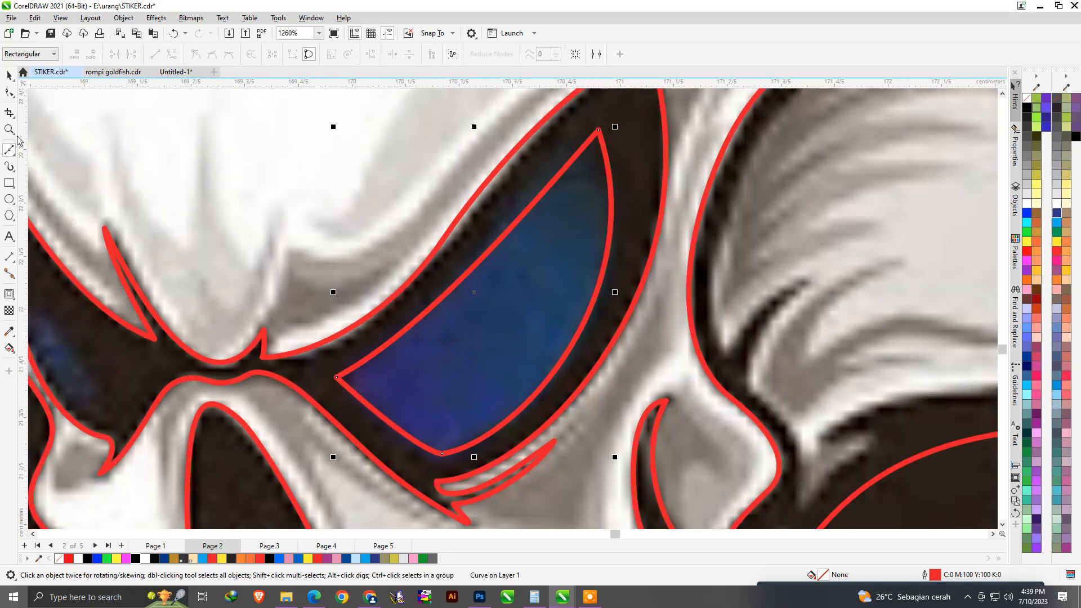
- Bend the right iris's upper edge to follow the curve of the brow
{"action": "left_click", "coordinate": [9, 92]}
{"action": "left_click_drag", "start_coordinate": [544, 190], "coordinate": [526, 145]}
{"action": "left_click_drag", "start_coordinate": [432, 329], "coordinate": [499, 275]}
{"action": "scroll", "coordinate": [577, 308], "scroll_direction": "down", "scroll_amount": 4}
{"action": "scroll", "coordinate": [361, 330], "scroll_direction": "up", "scroll_amount": 3}
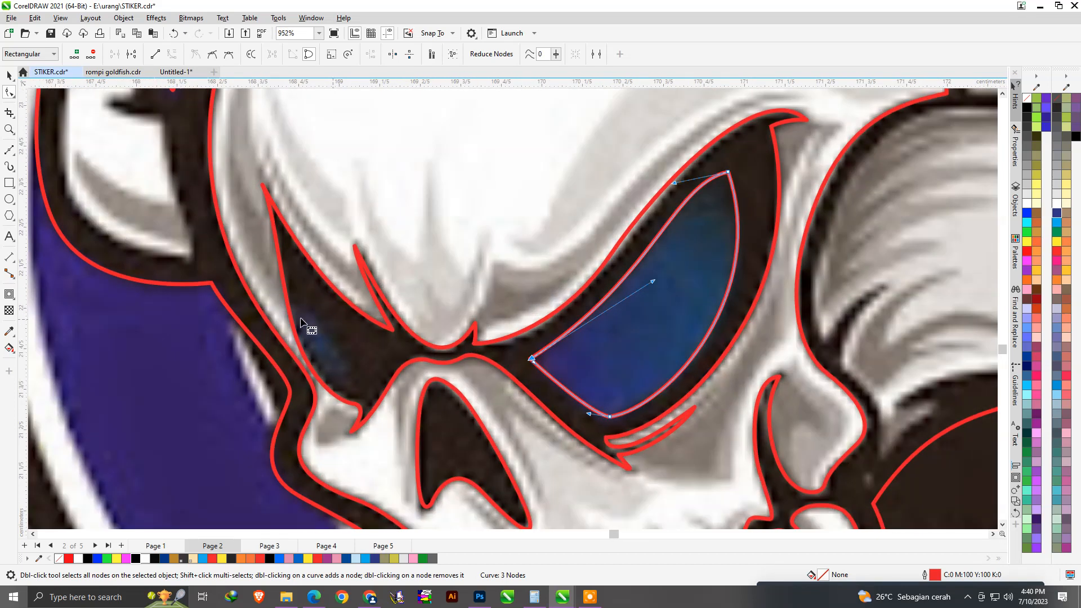
- Trace the small blue iris of the left eye as a closed curve inside its socket
{"action": "left_click", "coordinate": [9, 149]}
{"action": "scroll", "coordinate": [333, 345], "scroll_direction": "up", "scroll_amount": 2}
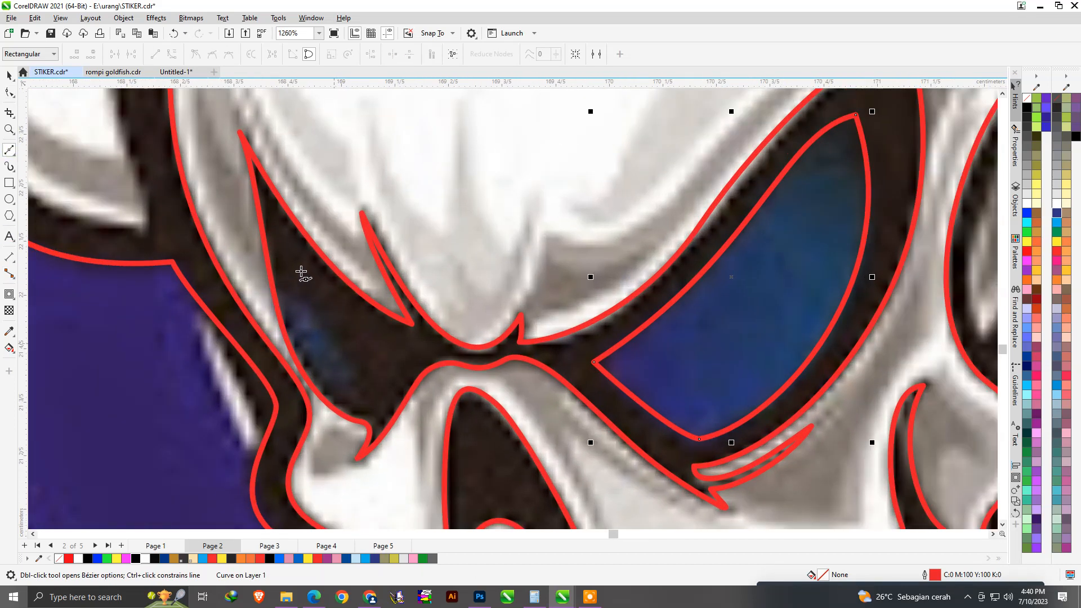
{"action": "left_click_drag", "start_coordinate": [391, 350], "coordinate": [329, 387]}
{"action": "left_click", "coordinate": [298, 269]}
{"action": "scroll", "coordinate": [302, 308], "scroll_direction": "down", "scroll_amount": 8}
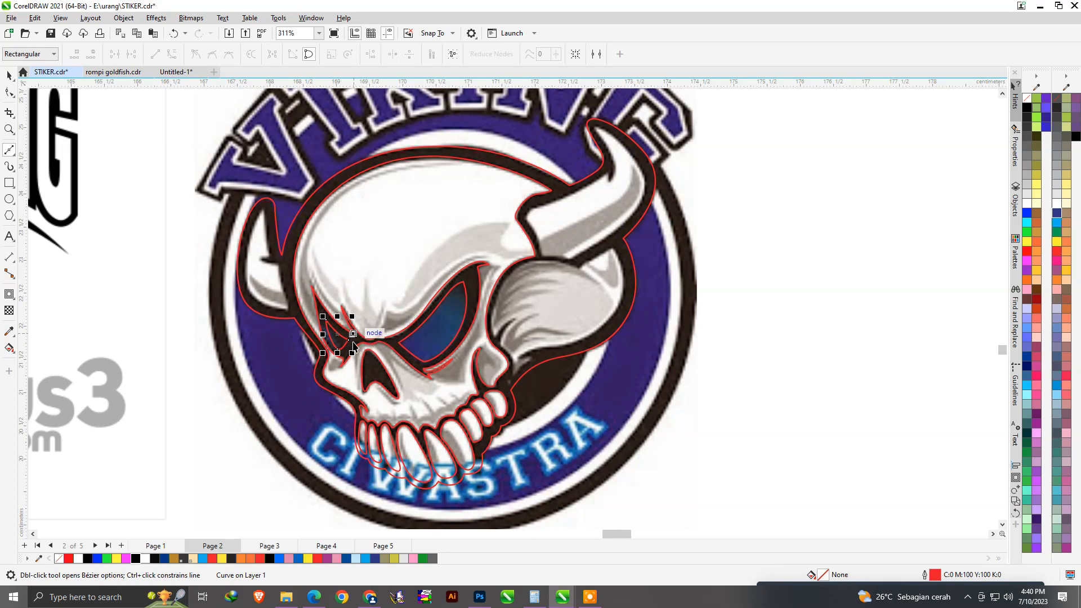
- Start outlining the grey bulge behind the right eye, tracing its inner spike, the edge beside the cheekbone and the lower tuft
{"action": "scroll", "coordinate": [541, 323], "scroll_direction": "up", "scroll_amount": 1}
{"action": "scroll", "coordinate": [541, 322], "scroll_direction": "up", "scroll_amount": 6}
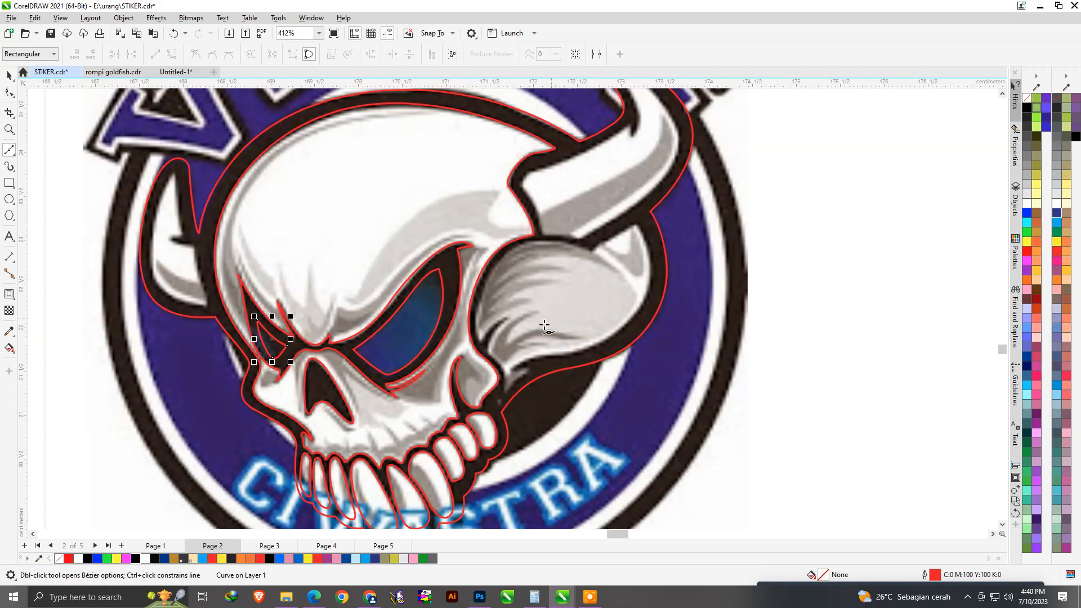
{"action": "left_click", "coordinate": [494, 280]}
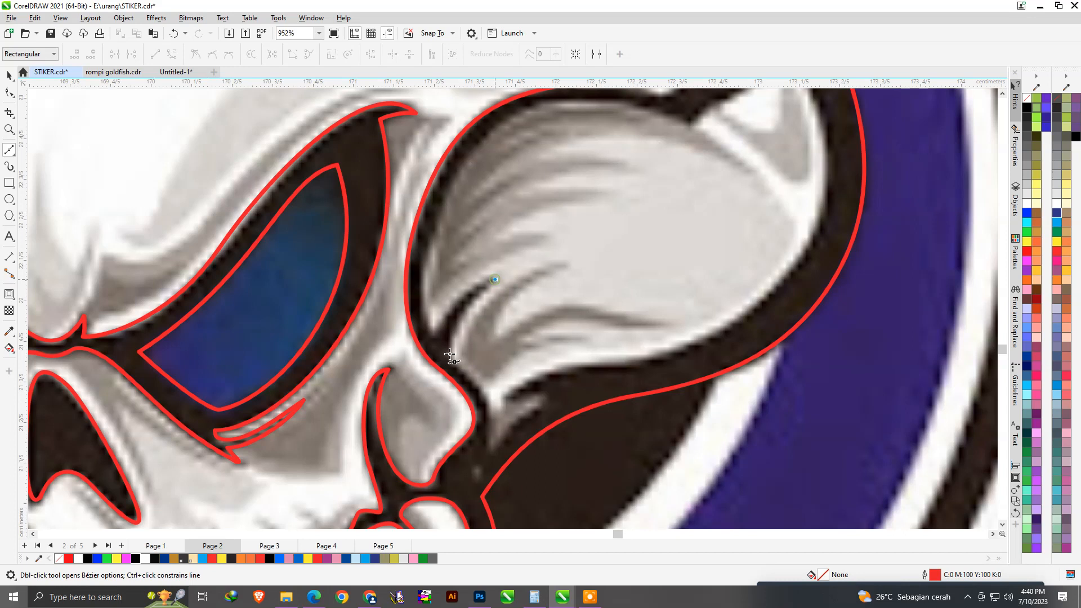
{"action": "left_click_drag", "start_coordinate": [450, 371], "coordinate": [450, 402]}
{"action": "left_click_drag", "start_coordinate": [486, 451], "coordinate": [487, 474]}
{"action": "left_click_drag", "start_coordinate": [510, 422], "coordinate": [513, 421]}
{"action": "left_click", "coordinate": [555, 398]}
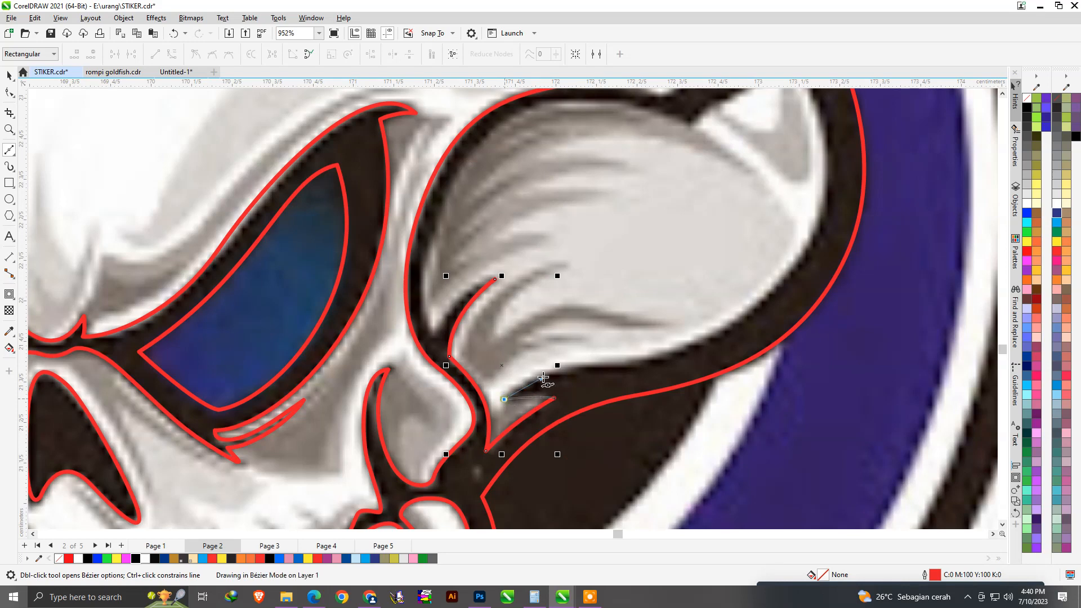
- Continue the bulge outline along its lower edge and outer side up to the pointed upper corner
{"action": "left_click_drag", "start_coordinate": [639, 360], "coordinate": [687, 353]}
{"action": "scroll", "coordinate": [686, 353], "scroll_direction": "down", "scroll_amount": 2}
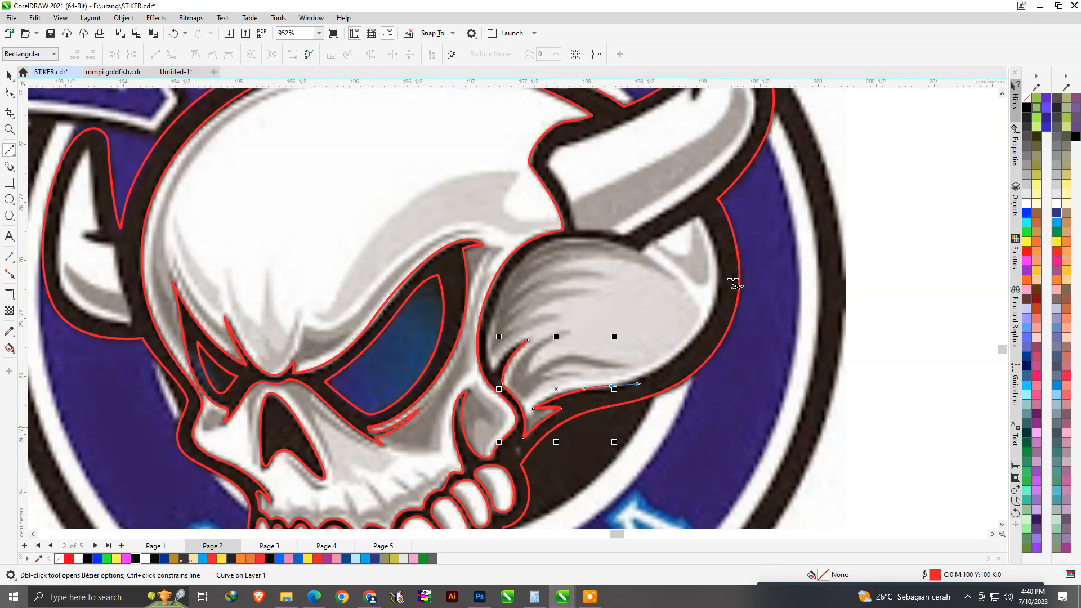
{"action": "scroll", "coordinate": [706, 332], "scroll_direction": "up", "scroll_amount": 2}
{"action": "left_click_drag", "start_coordinate": [707, 306], "coordinate": [721, 212]}
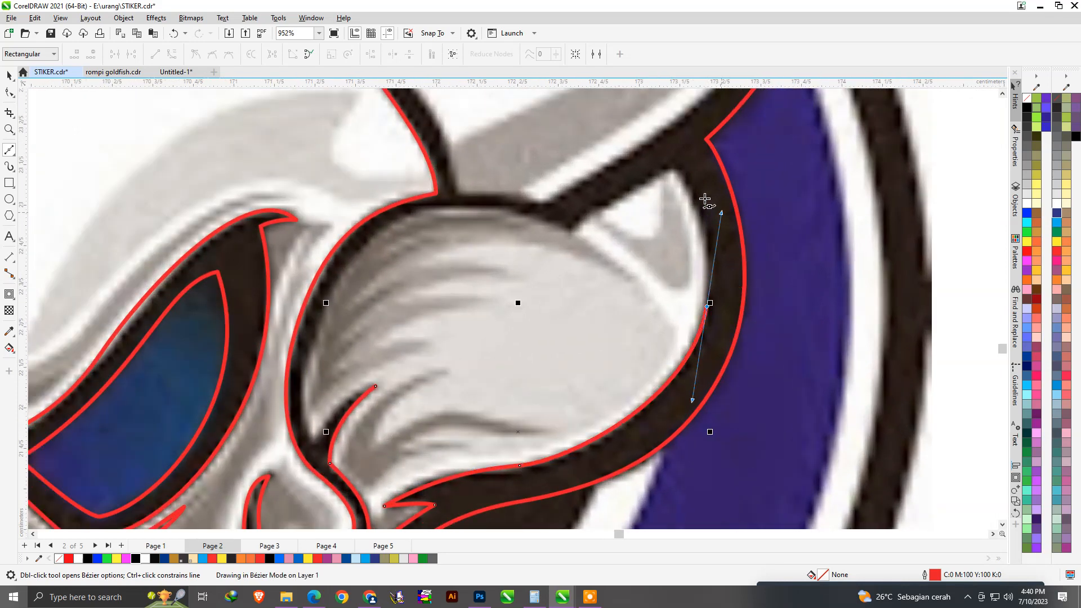
{"action": "left_click_drag", "start_coordinate": [678, 167], "coordinate": [618, 190]}
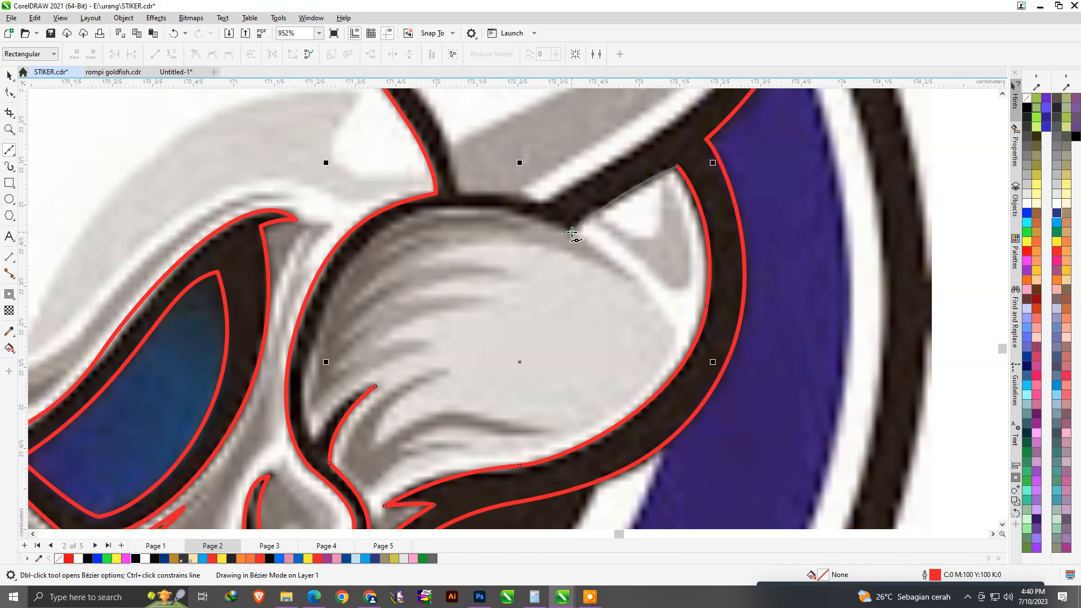
- Trace the bulge's upper arc and inner side down to a cusp, closing the curve at its starting node
{"action": "left_click_drag", "start_coordinate": [493, 209], "coordinate": [491, 206]}
{"action": "left_click_drag", "start_coordinate": [378, 233], "coordinate": [321, 271]}
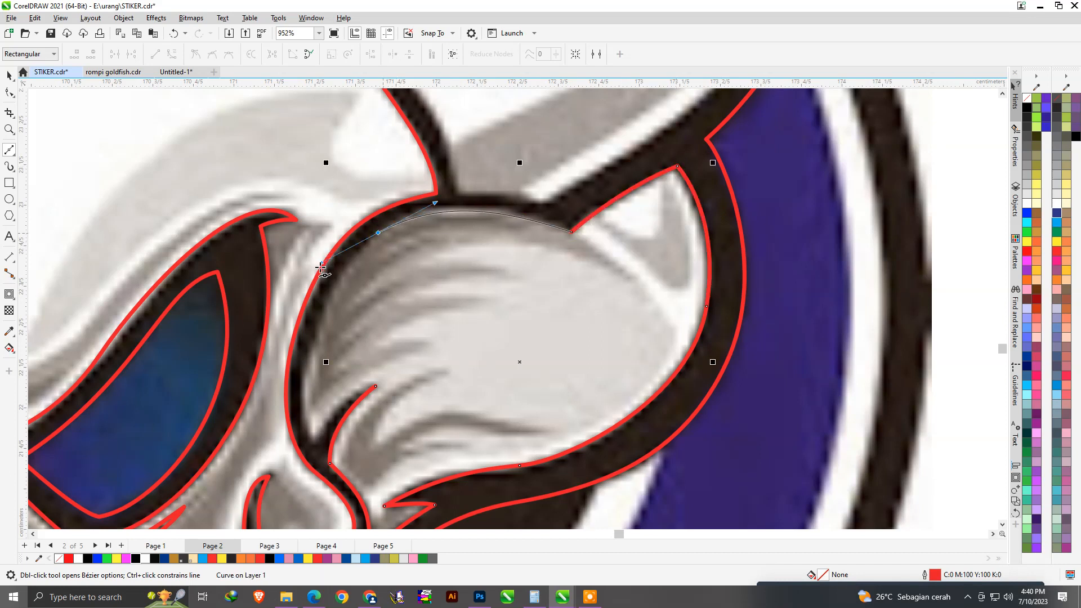
{"action": "left_click_drag", "start_coordinate": [309, 439], "coordinate": [323, 417]}
{"action": "key", "text": "c"}
{"action": "left_click", "coordinate": [374, 386]}
{"action": "scroll", "coordinate": [374, 394], "scroll_direction": "down", "scroll_amount": 3}
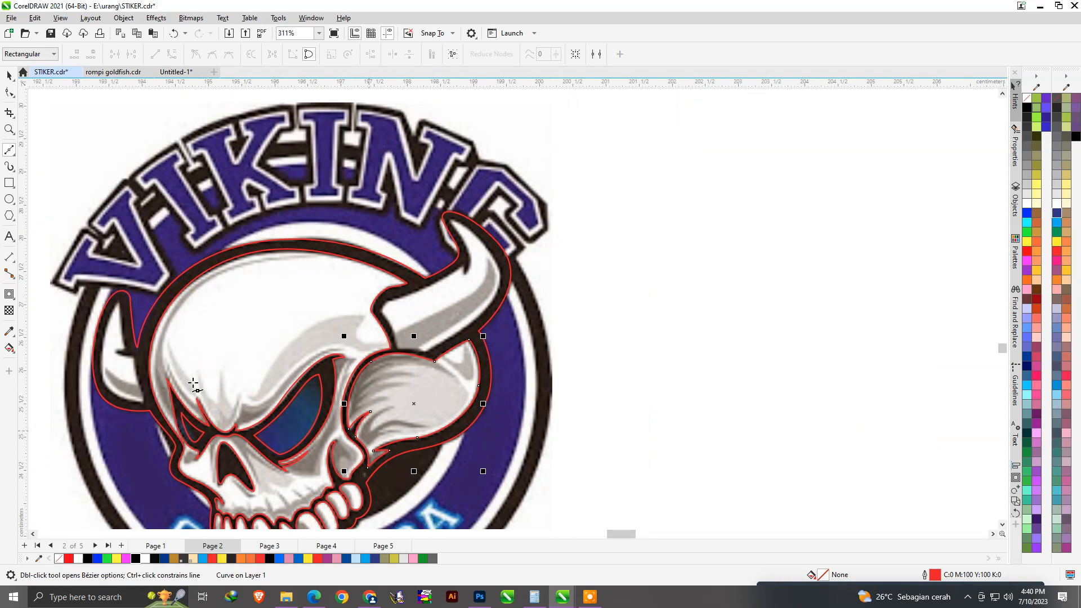
{"action": "scroll", "coordinate": [257, 365], "scroll_direction": "up", "scroll_amount": 3}
{"action": "scroll", "coordinate": [146, 292], "scroll_direction": "up", "scroll_amount": 2}
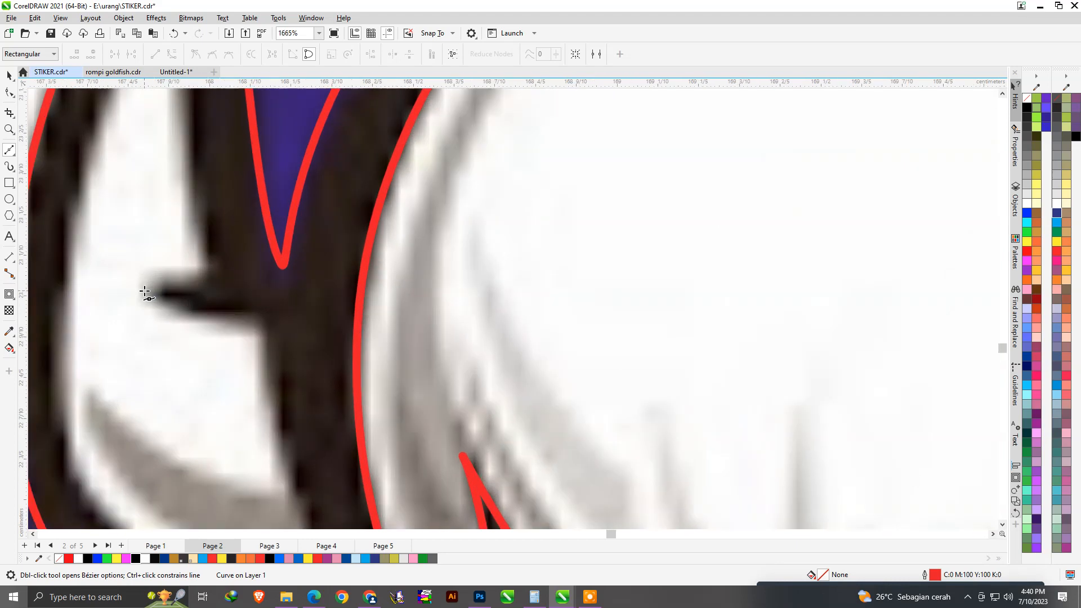
- Start outlining the left horn's white inner area, tracing from the inner spike tip down the skull side to the lower corner
{"action": "left_click", "coordinate": [145, 281]}
{"action": "left_click_drag", "start_coordinate": [260, 319], "coordinate": [263, 391]}
{"action": "scroll", "coordinate": [265, 337], "scroll_direction": "down", "scroll_amount": 4}
{"action": "scroll", "coordinate": [282, 483], "scroll_direction": "up", "scroll_amount": 5}
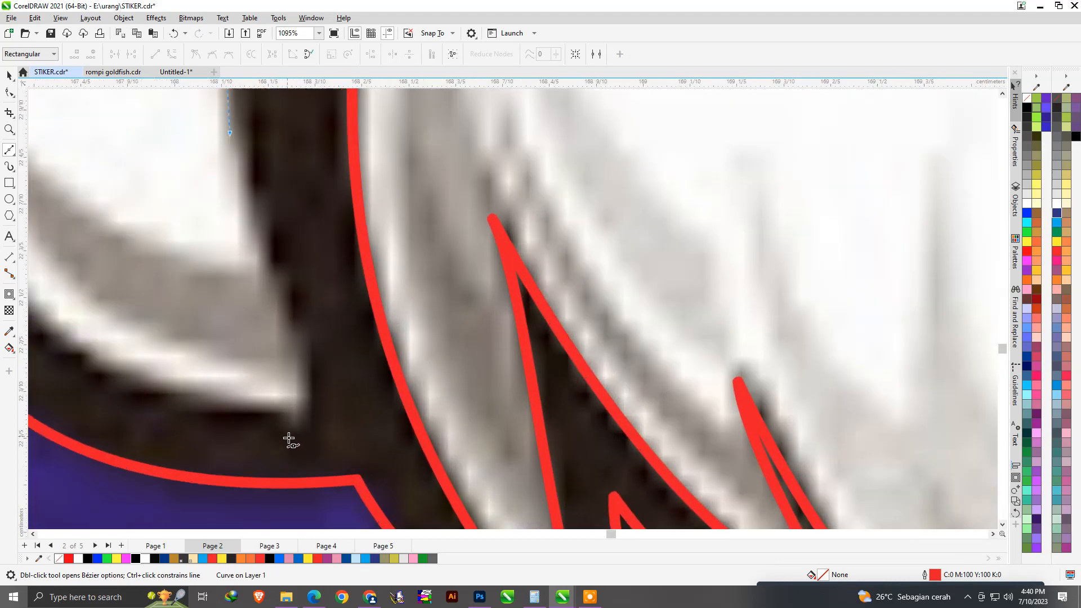
{"action": "left_click_drag", "start_coordinate": [277, 284], "coordinate": [310, 367]}
{"action": "left_click_drag", "start_coordinate": [296, 416], "coordinate": [276, 410]}
{"action": "scroll", "coordinate": [373, 451], "scroll_direction": "down", "scroll_amount": 1}
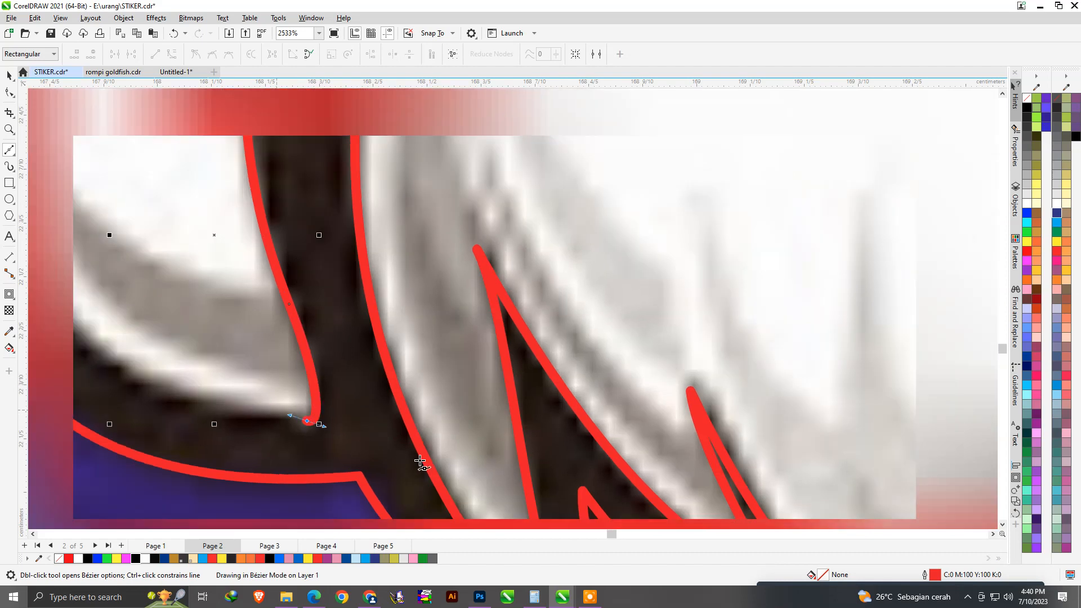
- Trace the left horn's lower and outer edges up to the tip and back to the spike, closing the curve
{"action": "scroll", "coordinate": [394, 457], "scroll_direction": "down", "scroll_amount": 2}
{"action": "left_click_drag", "start_coordinate": [160, 326], "coordinate": [133, 217]}
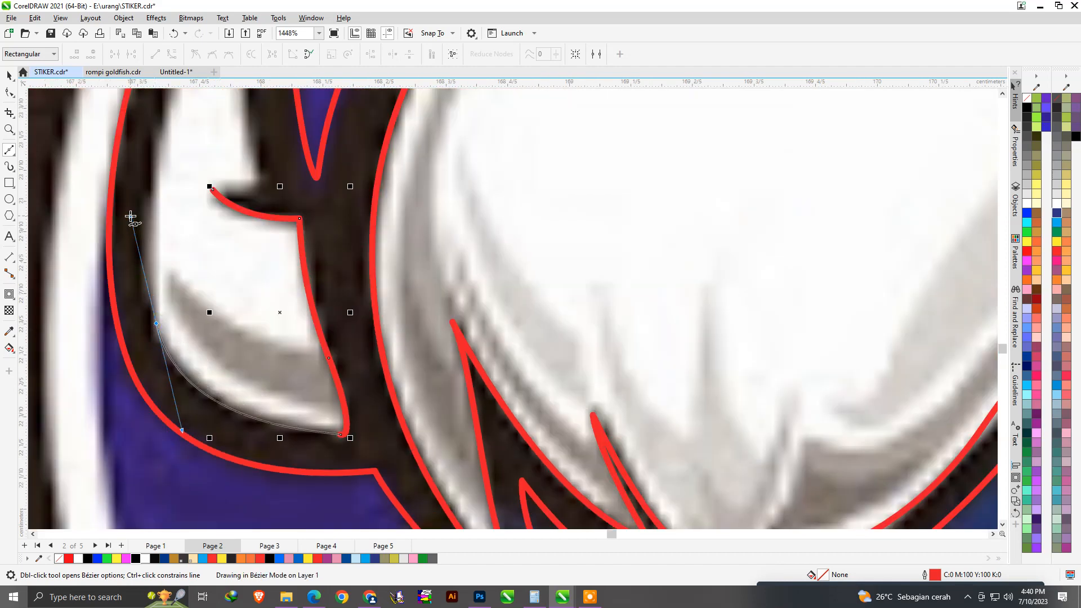
{"action": "scroll", "coordinate": [239, 287], "scroll_direction": "down", "scroll_amount": 2}
{"action": "scroll", "coordinate": [242, 282], "scroll_direction": "up", "scroll_amount": 2}
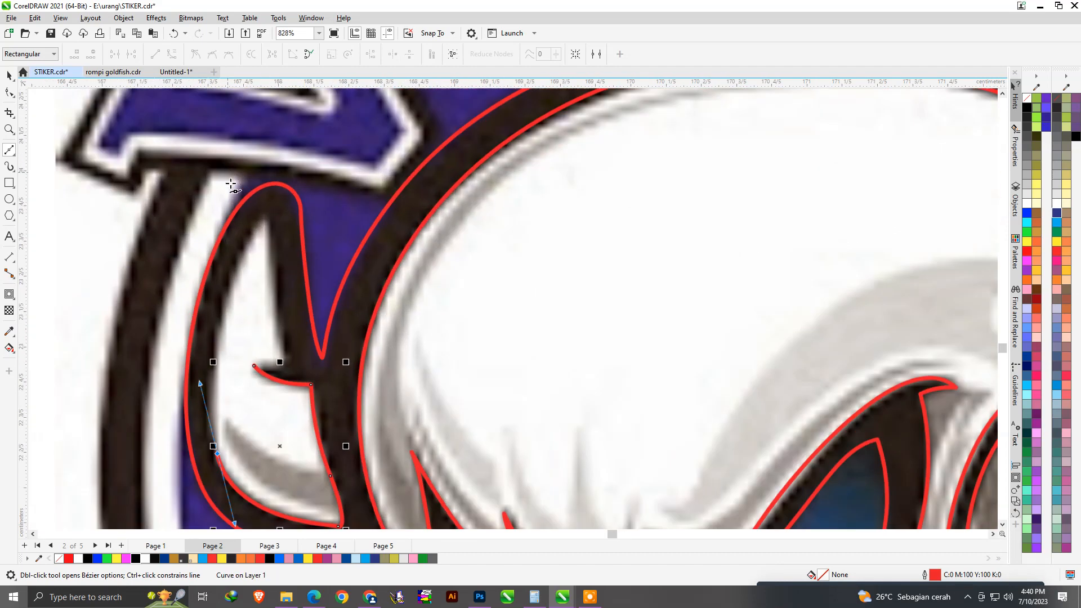
{"action": "left_click_drag", "start_coordinate": [269, 213], "coordinate": [316, 159]}
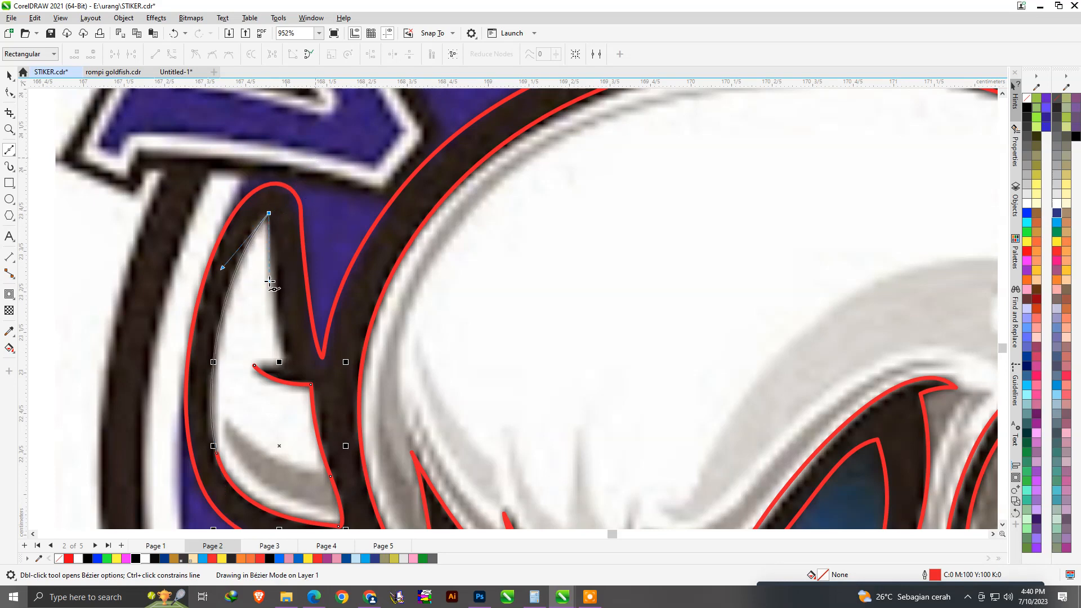
{"action": "scroll", "coordinate": [284, 363], "scroll_direction": "up", "scroll_amount": 3}
{"action": "left_click_drag", "start_coordinate": [289, 361], "coordinate": [307, 400]}
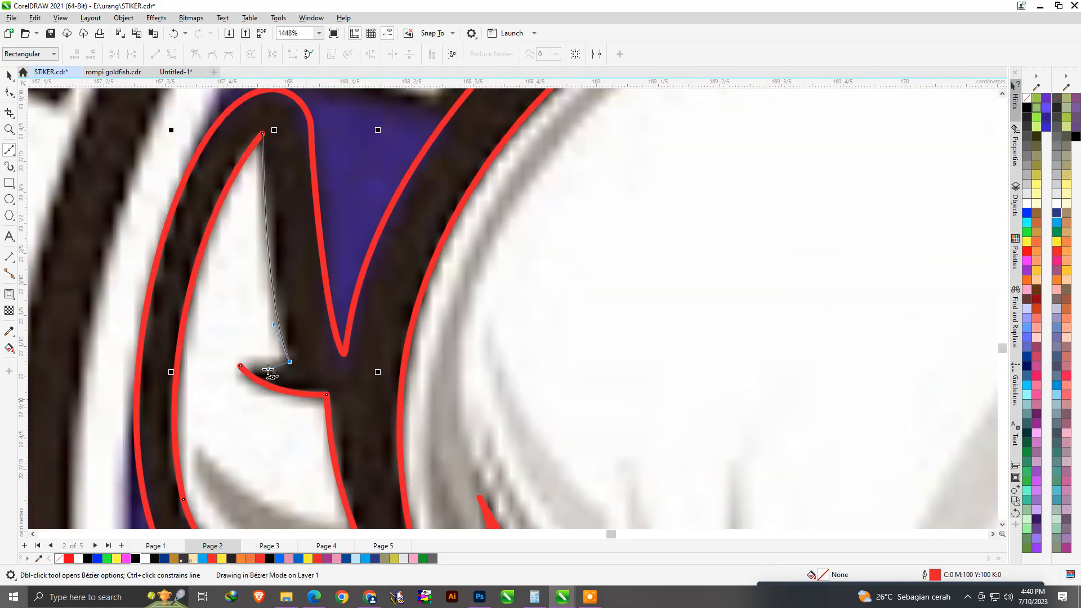
{"action": "left_click", "coordinate": [240, 366]}
{"action": "scroll", "coordinate": [213, 367], "scroll_direction": "down", "scroll_amount": 4}
{"action": "scroll", "coordinate": [555, 374], "scroll_direction": "down", "scroll_amount": 1}
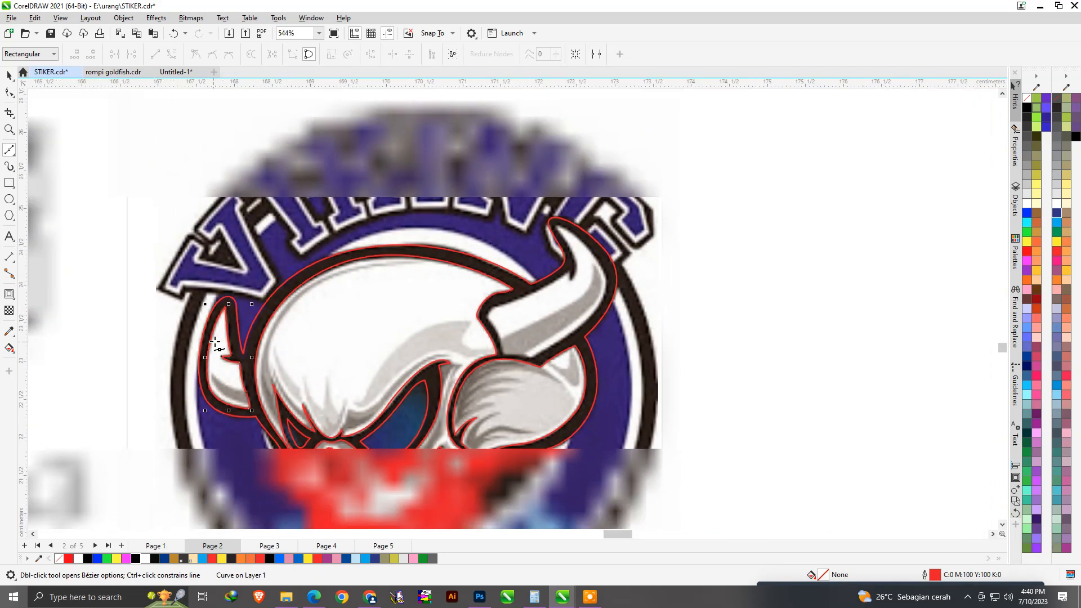
- Start outlining the right horn's white inner area, tracing from its base along the outer edge up to the tip
{"action": "scroll", "coordinate": [555, 373], "scroll_direction": "up", "scroll_amount": 5}
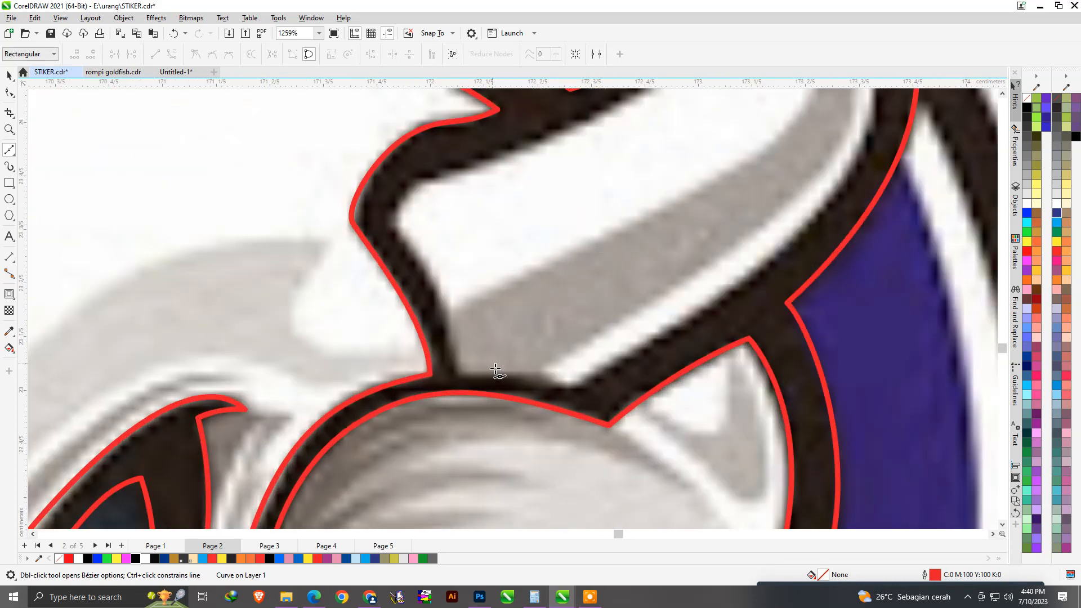
{"action": "left_click", "coordinate": [459, 376]}
{"action": "left_click_drag", "start_coordinate": [573, 389], "coordinate": [756, 233]}
{"action": "scroll", "coordinate": [648, 360], "scroll_direction": "down", "scroll_amount": 3}
{"action": "scroll", "coordinate": [719, 306], "scroll_direction": "up", "scroll_amount": 2}
{"action": "scroll", "coordinate": [627, 325], "scroll_direction": "down", "scroll_amount": 2}
{"action": "scroll", "coordinate": [624, 320], "scroll_direction": "up", "scroll_amount": 3}
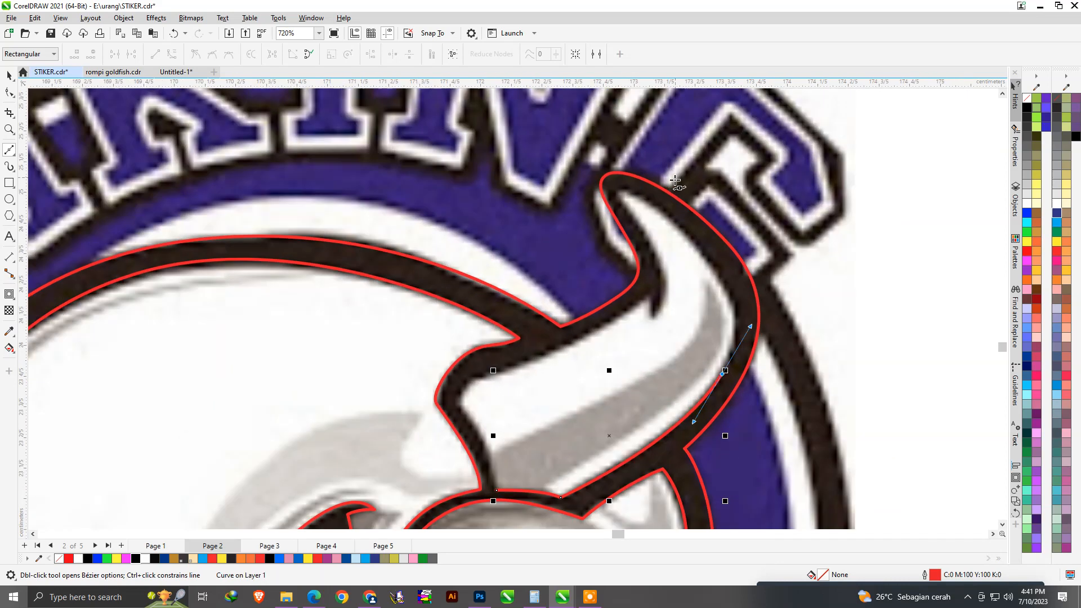
{"action": "left_click_drag", "start_coordinate": [617, 190], "coordinate": [502, 129]}
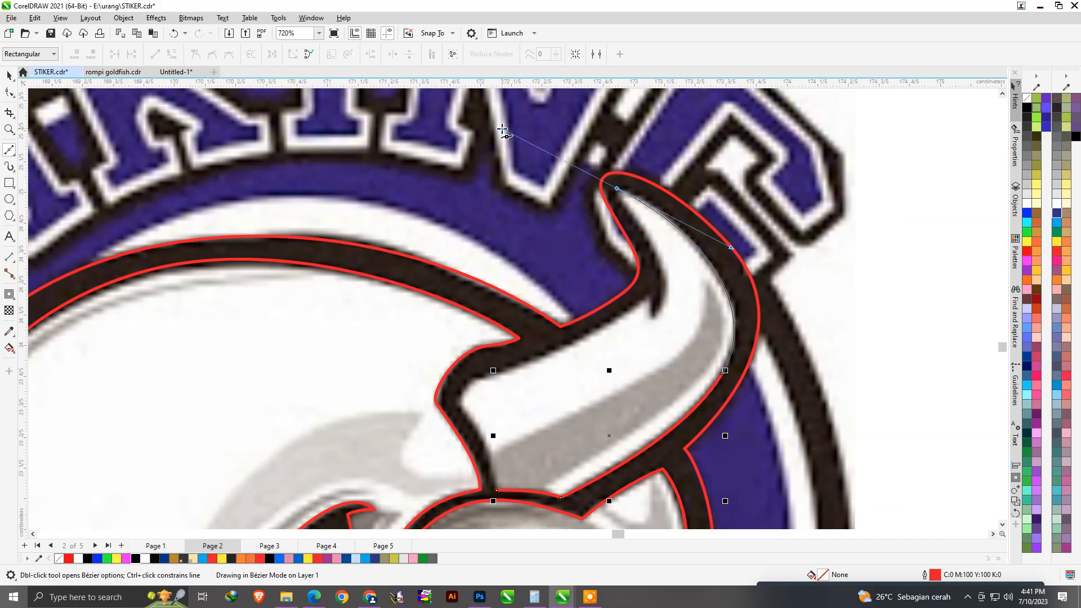
- Trace the right horn's inner side through the small notch and back along the skull edge to the base, closing the curve
{"action": "left_click_drag", "start_coordinate": [627, 219], "coordinate": [643, 228]}
{"action": "mouse_move", "coordinate": [653, 317]}
{"action": "left_mouse_down"}
{"action": "mouse_move", "coordinate": [623, 372]}
{"action": "mouse_move", "coordinate": [651, 301]}
{"action": "left_mouse_up"}
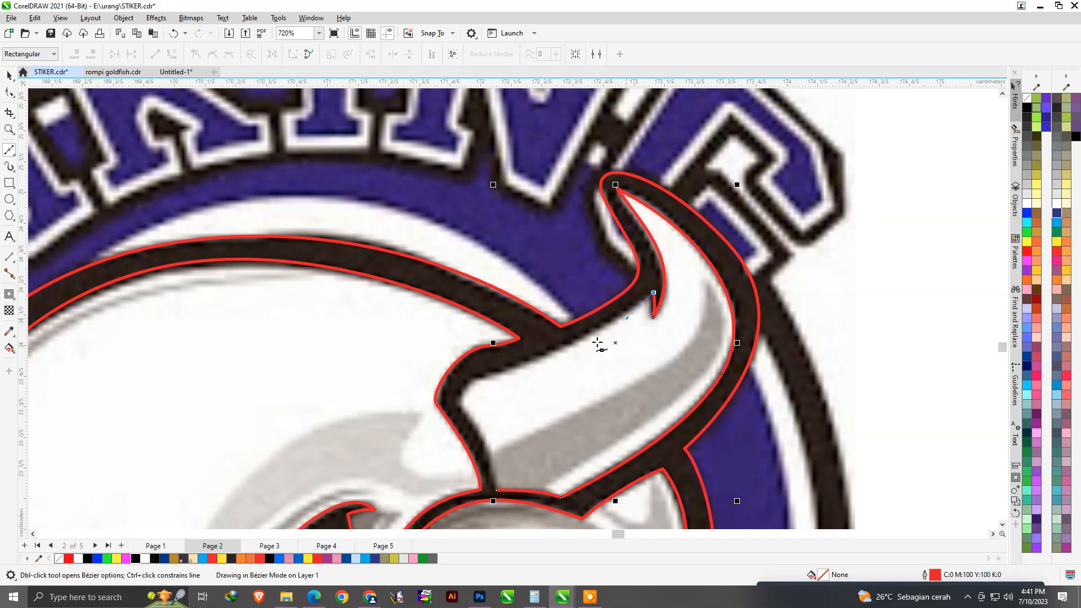
{"action": "left_click", "coordinate": [501, 373]}
{"action": "left_click_drag", "start_coordinate": [466, 409], "coordinate": [478, 429]}
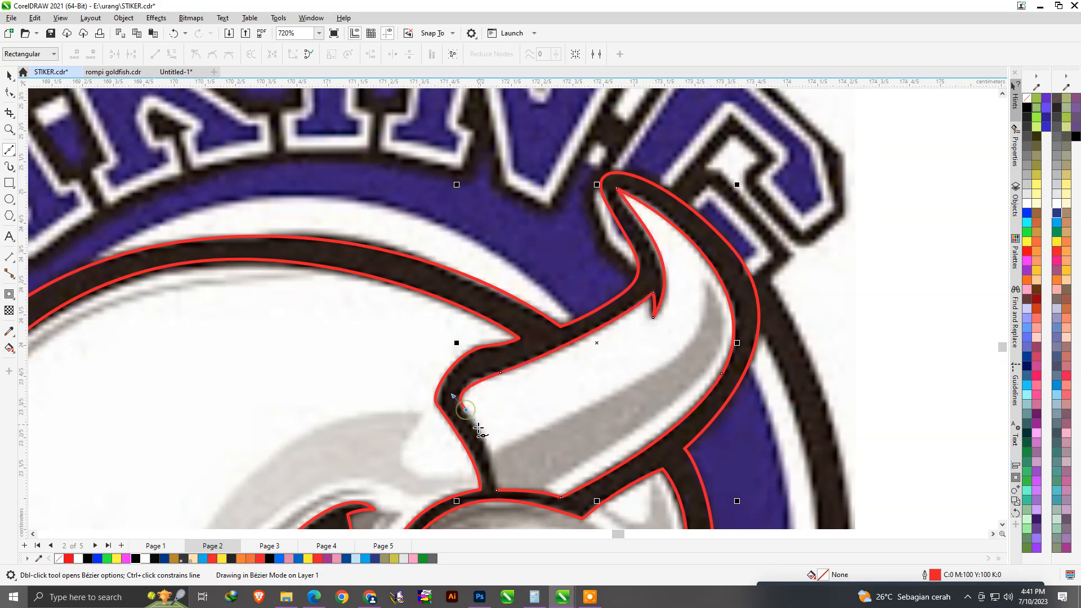
{"action": "left_click_drag", "start_coordinate": [497, 489], "coordinate": [493, 463]}
{"action": "scroll", "coordinate": [562, 261], "scroll_direction": "down", "scroll_amount": 3}
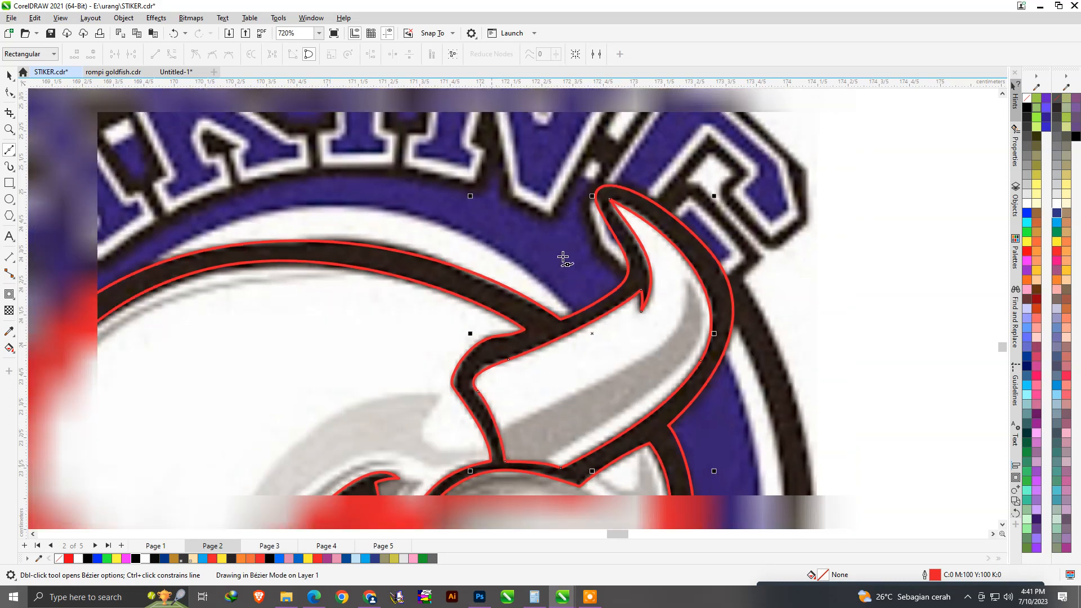
{"action": "scroll", "coordinate": [556, 257], "scroll_direction": "down", "scroll_amount": 2}
{"action": "scroll", "coordinate": [476, 361], "scroll_direction": "up", "scroll_amount": 1}
- Fill both iris shapes dark blue
{"action": "key", "text": "space"}
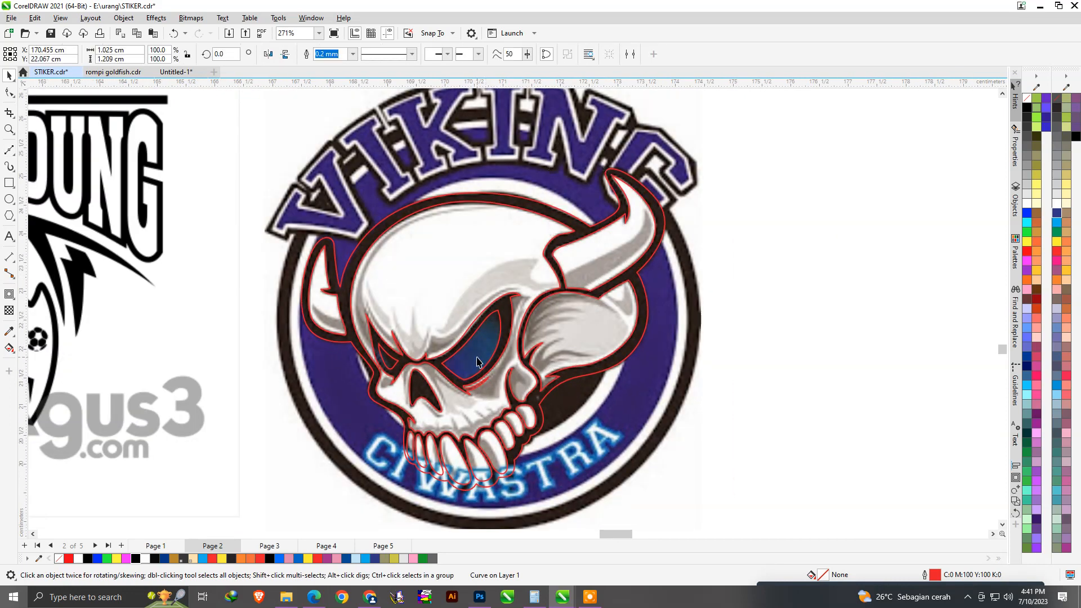
{"action": "left_click", "coordinate": [404, 372], "text": "shift"}
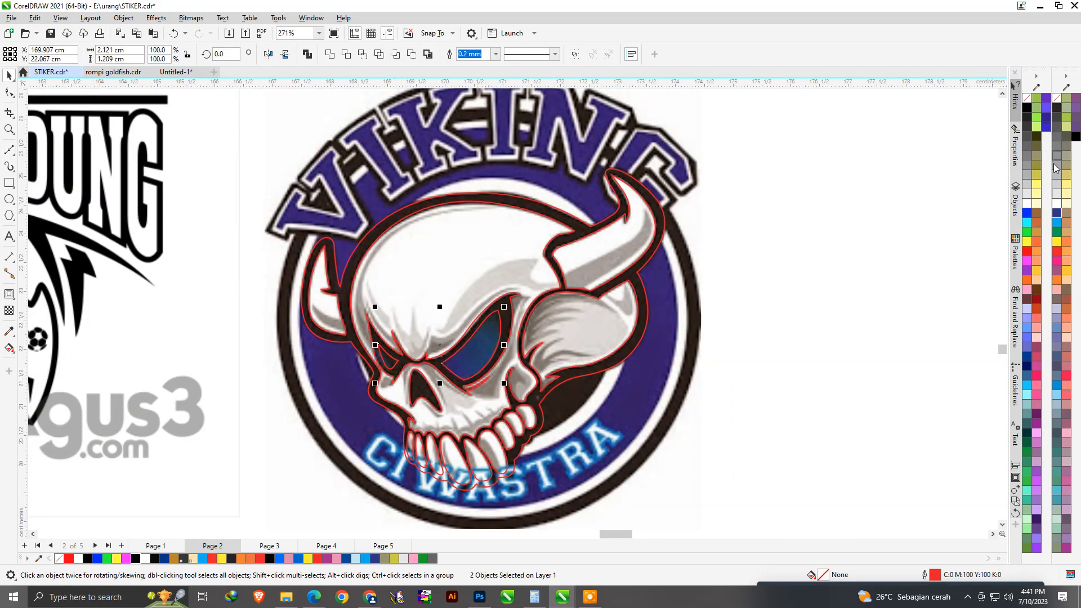
{"action": "left_click", "coordinate": [762, 333]}
- Fill the bulge behind the eye, the right horn, the skull face and the left horn white
{"action": "left_click", "coordinate": [588, 343]}
{"action": "left_click", "coordinate": [1055, 203]}
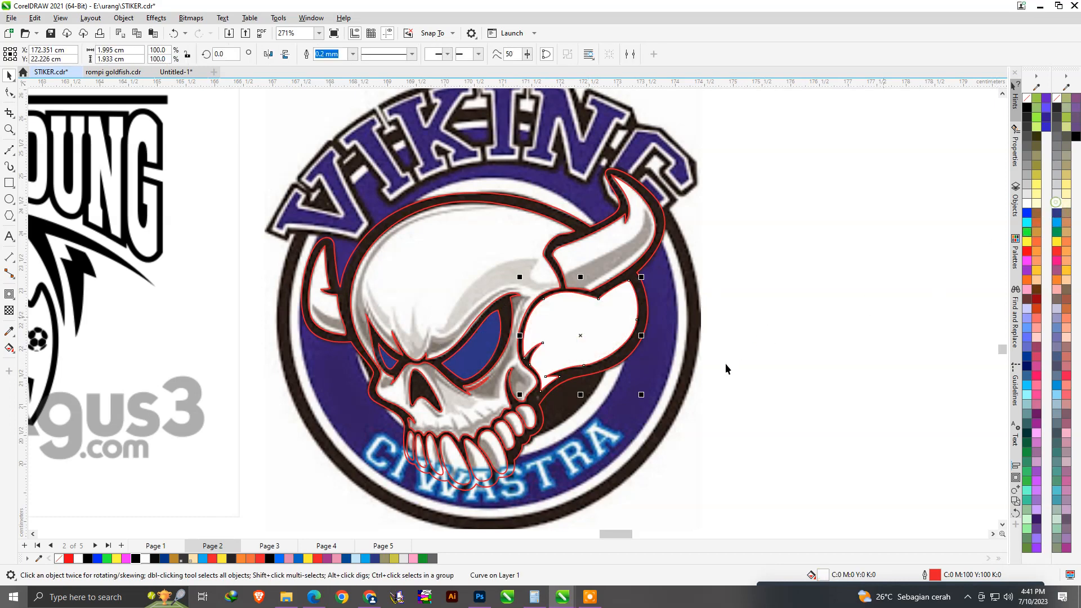
{"action": "left_click", "coordinate": [613, 256]}
{"action": "key", "text": "ctrl+r"}
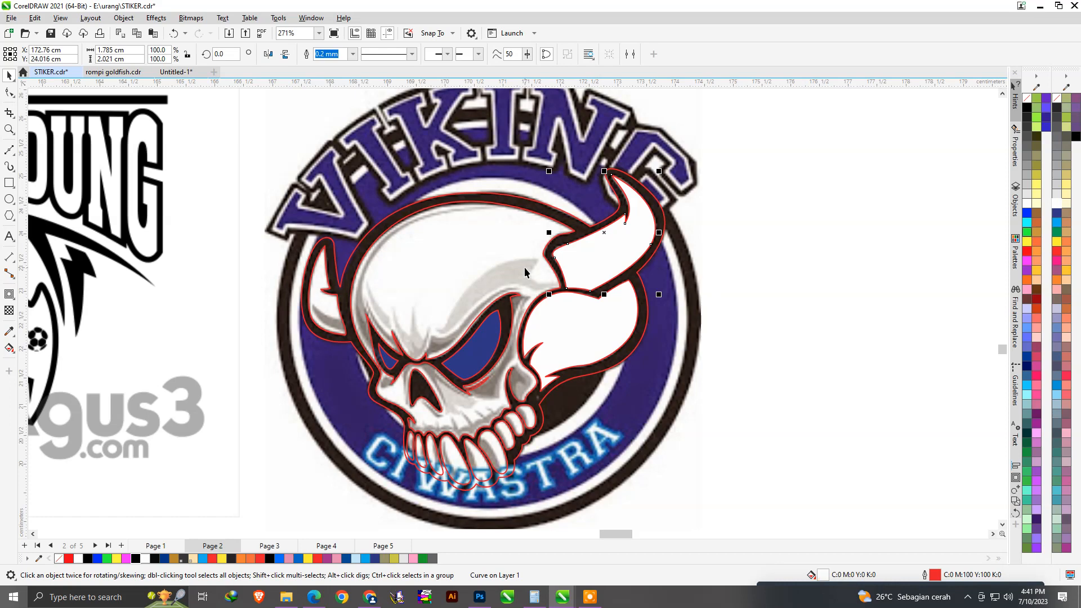
{"action": "left_click", "coordinate": [521, 280]}
{"action": "key", "text": "ctrl+r"}
{"action": "left_click", "coordinate": [326, 332]}
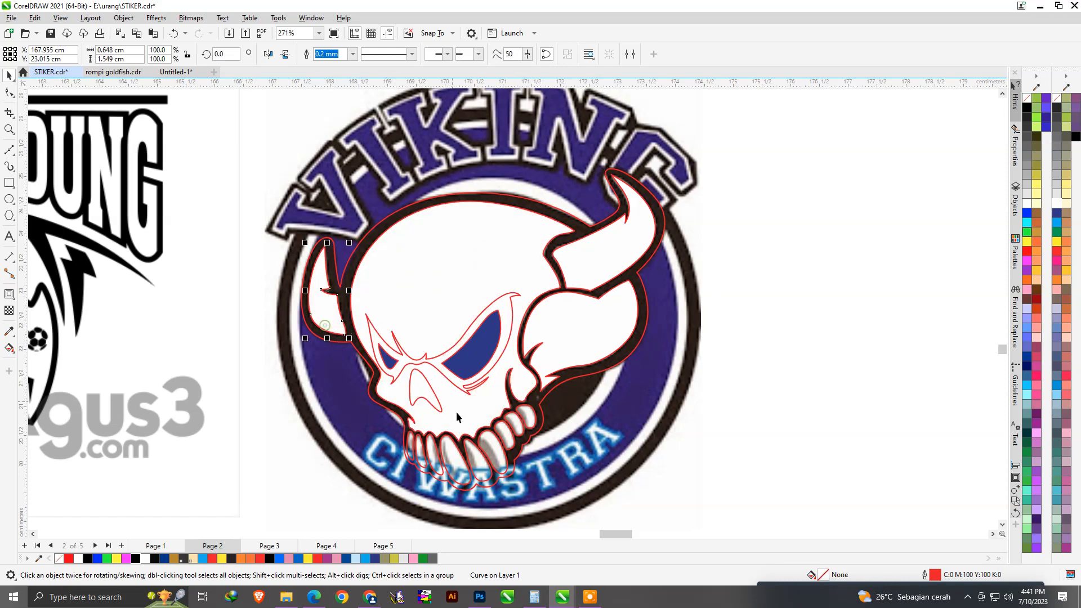
{"action": "scroll", "coordinate": [432, 470], "scroll_direction": "up", "scroll_amount": 2}
{"action": "scroll", "coordinate": [502, 342], "scroll_direction": "down", "scroll_amount": 2}
{"action": "left_click_drag", "start_coordinate": [634, 485], "coordinate": [389, 385]}
{"action": "key", "text": "ctrl+z"}
- Select the traced tooth shapes together and fill them white
{"action": "right_click", "coordinate": [620, 390]}
{"action": "left_click", "coordinate": [771, 431]}
{"action": "left_click_drag", "start_coordinate": [761, 471], "coordinate": [386, 363]}
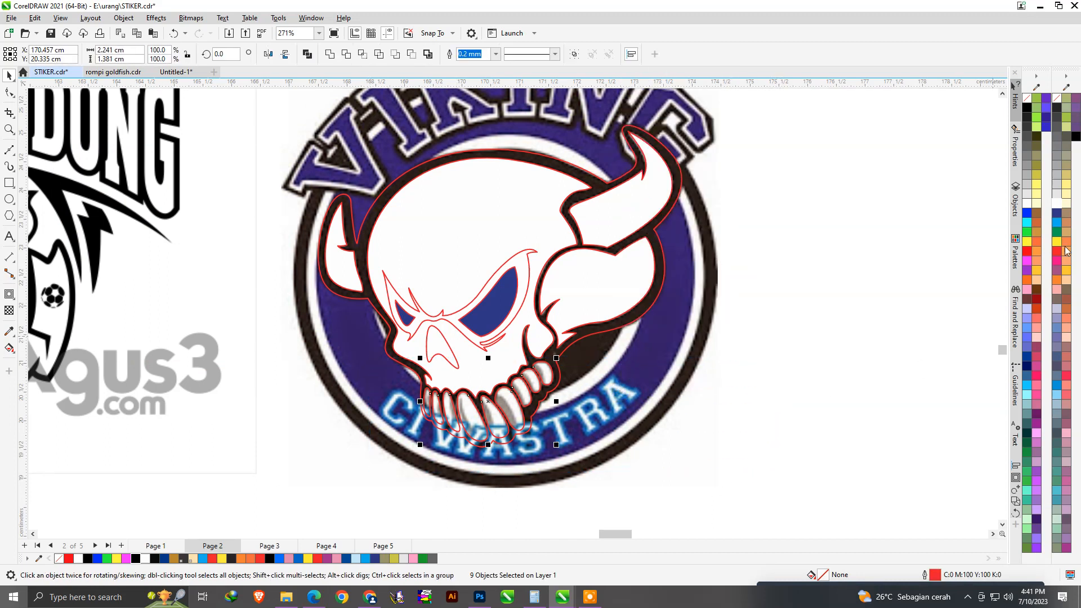
{"action": "left_click", "coordinate": [1054, 204]}
- Fill the grouped eye-socket and nose shapes black, keeping them in their original position
{"action": "left_click", "coordinate": [459, 318]}
{"action": "scroll", "coordinate": [460, 318], "scroll_direction": "up", "scroll_amount": 3}
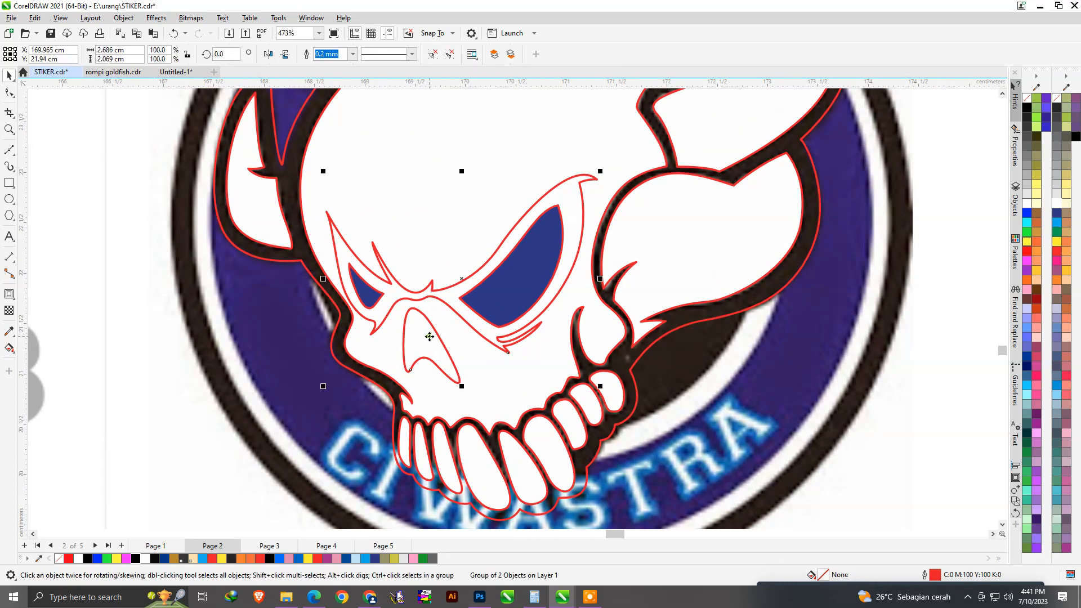
{"action": "left_click_drag", "start_coordinate": [424, 329], "coordinate": [470, 354]}
{"action": "key", "text": "ctrl+z"}
{"action": "left_click", "coordinate": [1075, 136]}
{"action": "scroll", "coordinate": [549, 321], "scroll_direction": "down", "scroll_amount": 2}
{"action": "scroll", "coordinate": [647, 315], "scroll_direction": "up", "scroll_amount": 3}
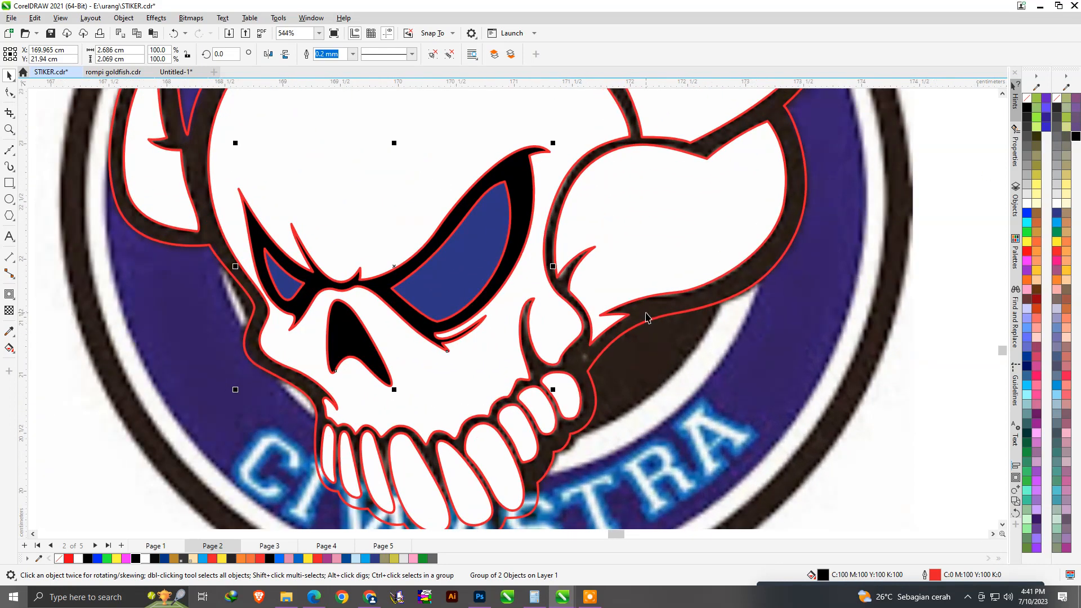
- Fill the skull's outer silhouette shape black
{"action": "left_click", "coordinate": [622, 335]}
{"action": "left_click", "coordinate": [1075, 138]}
{"action": "scroll", "coordinate": [739, 370], "scroll_direction": "down", "scroll_amount": 4}
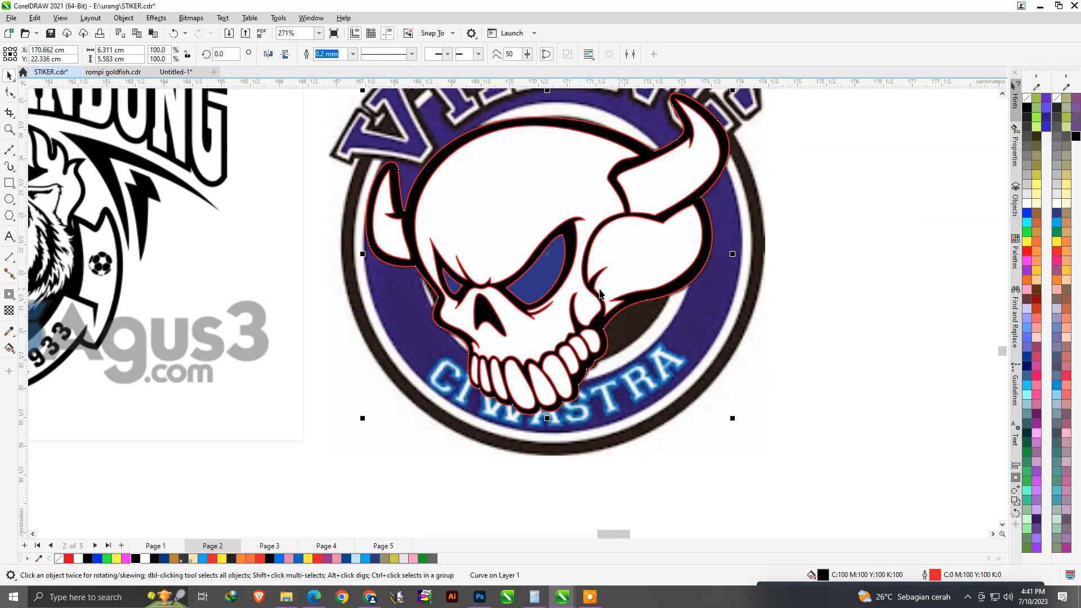
- Group all the traced skull shapes and remove their red outlines
{"action": "left_click_drag", "start_coordinate": [755, 403], "coordinate": [415, 162]}
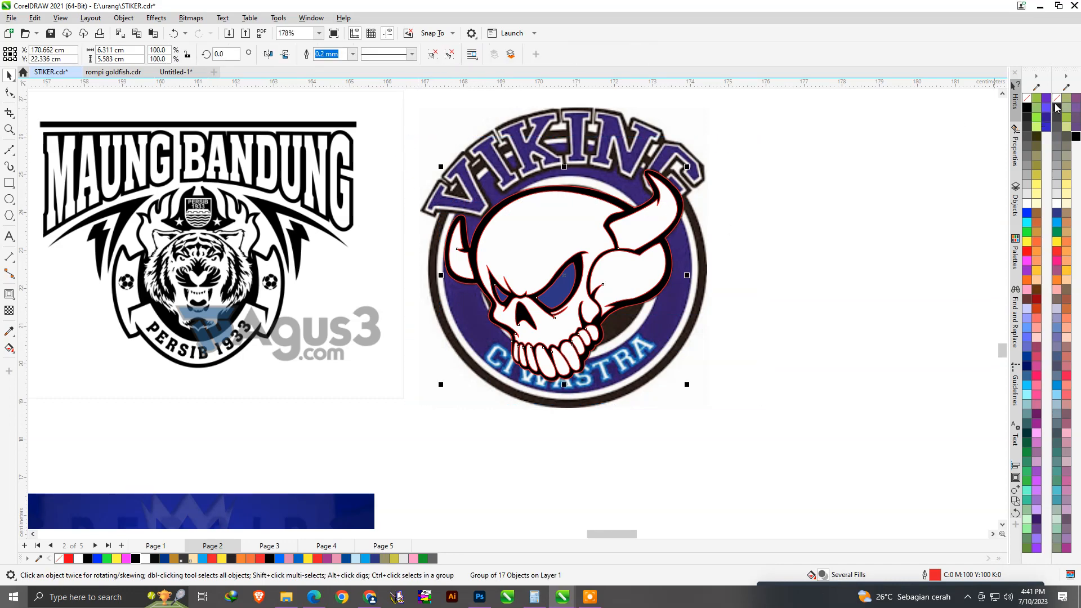
{"action": "left_click", "coordinate": [830, 191]}
{"action": "scroll", "coordinate": [622, 279], "scroll_direction": "up", "scroll_amount": 2}
{"action": "scroll", "coordinate": [621, 279], "scroll_direction": "down", "scroll_amount": 4}
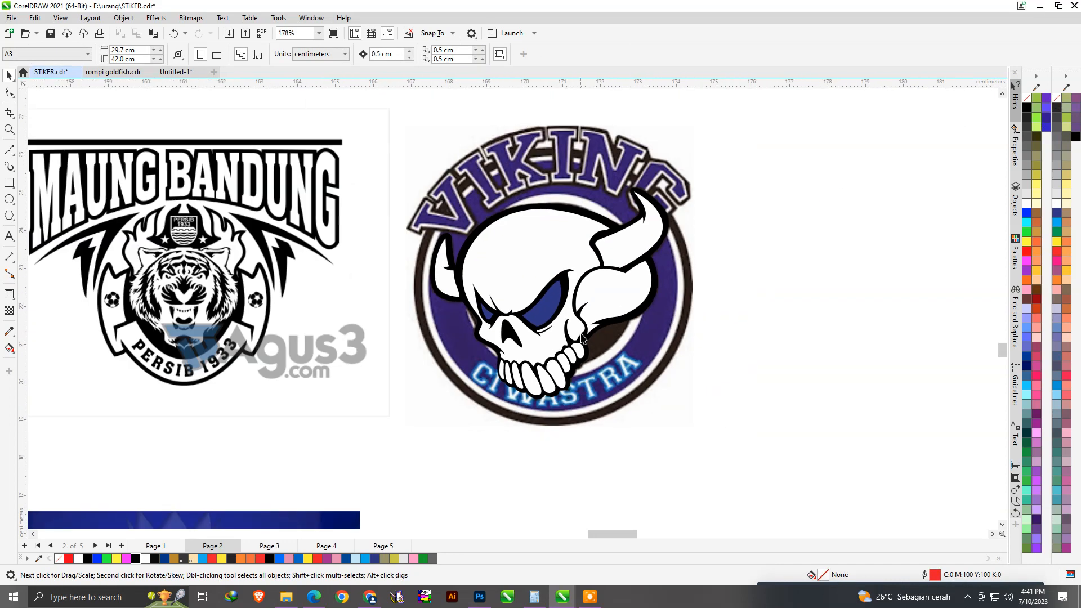
- Draw a circle about 7.22 cm in diameter over the round badge and align it with the badge's outer rim
{"action": "scroll", "coordinate": [561, 347], "scroll_direction": "up", "scroll_amount": 3}
{"action": "left_click", "coordinate": [9, 199]}
{"action": "scroll", "coordinate": [434, 242], "scroll_direction": "down", "scroll_amount": 1}
{"action": "scroll", "coordinate": [419, 174], "scroll_direction": "up", "scroll_amount": 3}
{"action": "scroll", "coordinate": [448, 187], "scroll_direction": "down", "scroll_amount": 2}
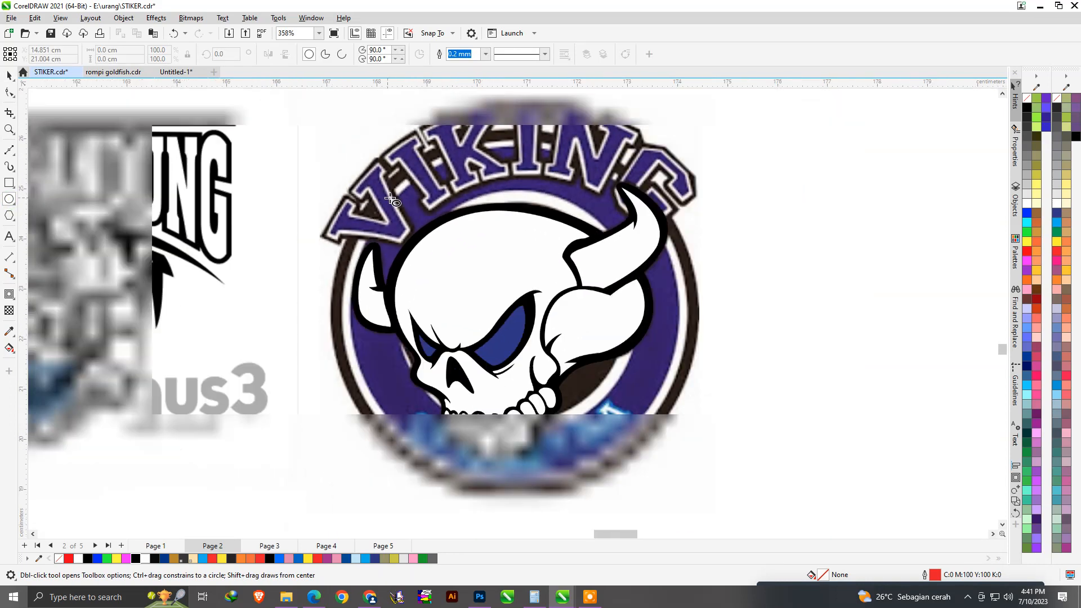
{"action": "mouse_move", "coordinate": [344, 148]}
{"action": "left_mouse_down"}
{"action": "mouse_move", "coordinate": [451, 346]}
{"action": "mouse_move", "coordinate": [662, 460]}
{"action": "left_mouse_up"}
{"action": "key", "text": "space"}
{"action": "scroll", "coordinate": [481, 398], "scroll_direction": "up", "scroll_amount": 2}
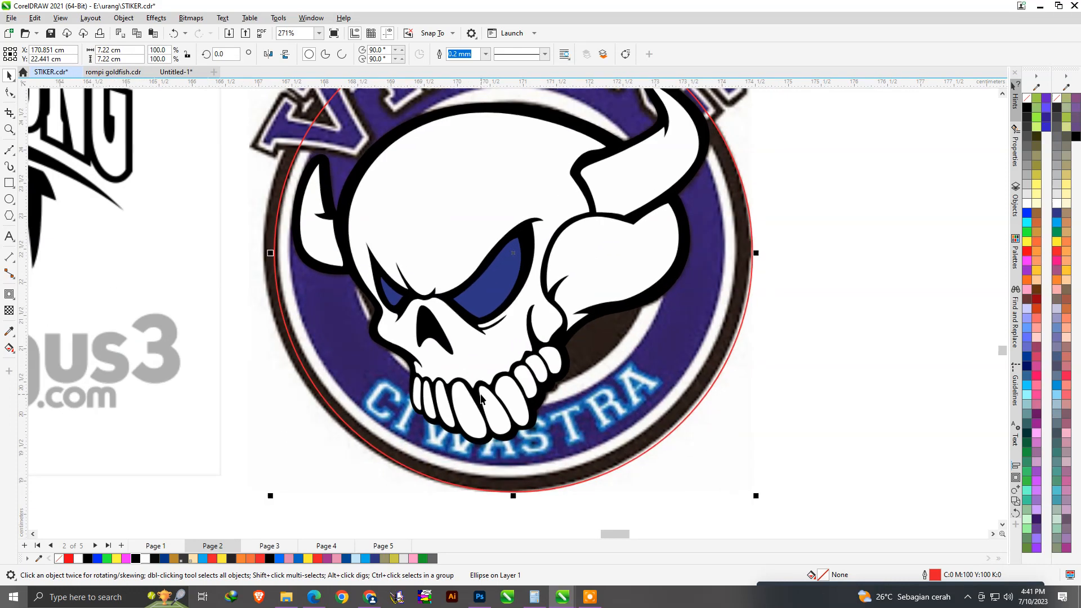
{"action": "scroll", "coordinate": [334, 349], "scroll_direction": "down", "scroll_amount": 3}
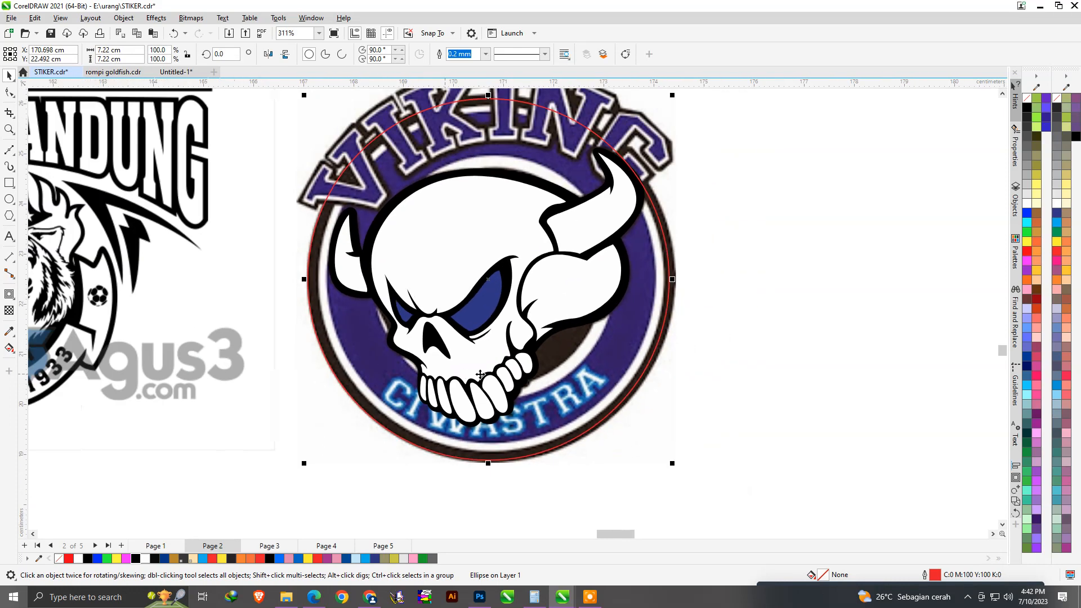
- Enlarge the circle to about 7.357 cm so it matches the outer edge of the badge's black ring
{"action": "scroll", "coordinate": [644, 181], "scroll_direction": "up", "scroll_amount": 3}
{"action": "left_click_drag", "start_coordinate": [642, 156], "coordinate": [647, 150]}
{"action": "scroll", "coordinate": [647, 150], "scroll_direction": "down", "scroll_amount": 2}
{"action": "scroll", "coordinate": [604, 469], "scroll_direction": "up", "scroll_amount": 3}
{"action": "scroll", "coordinate": [604, 469], "scroll_direction": "down", "scroll_amount": 2}
{"action": "scroll", "coordinate": [616, 474], "scroll_direction": "up", "scroll_amount": 3}
{"action": "left_click_drag", "start_coordinate": [652, 456], "coordinate": [655, 459]}
{"action": "scroll", "coordinate": [617, 434], "scroll_direction": "down", "scroll_amount": 2}
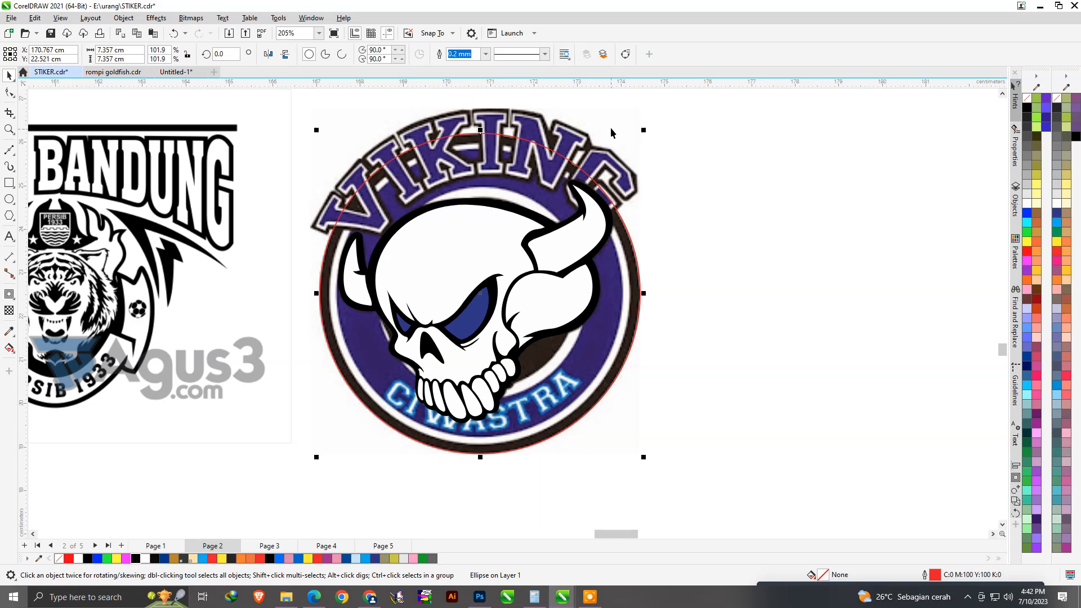
- Add two smaller concentric copies of the circle along the badge's inner rings, the innermost about 6.506 cm in diameter
{"action": "scroll", "coordinate": [611, 133], "scroll_direction": "up", "scroll_amount": 1}
{"action": "left_click_drag", "start_coordinate": [660, 138], "coordinate": [647, 163]}
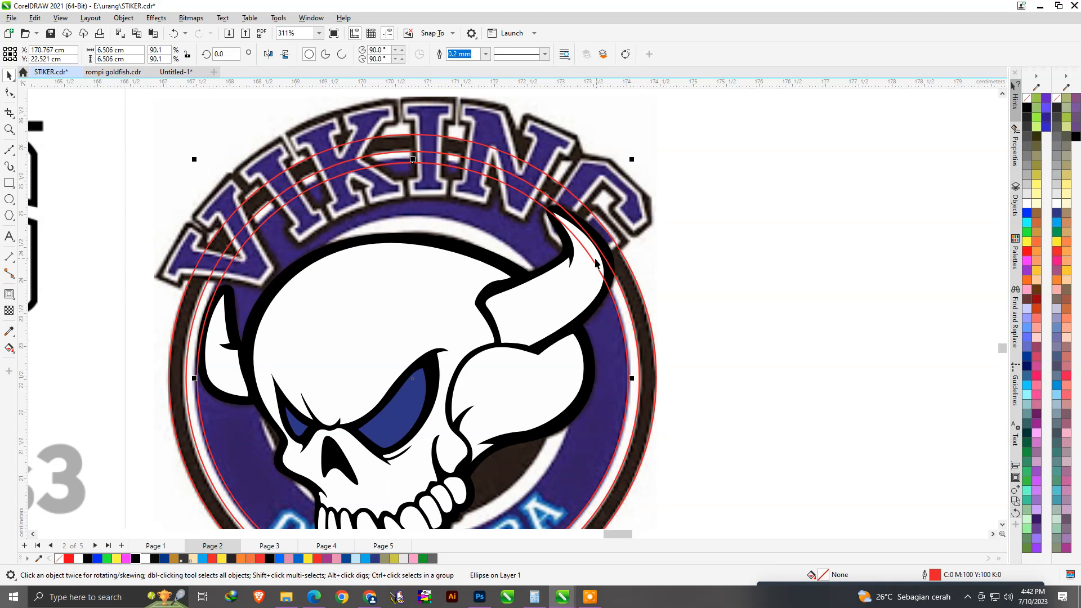
{"action": "scroll", "coordinate": [557, 193], "scroll_direction": "down", "scroll_amount": 2}
{"action": "left_click", "coordinate": [669, 416]}
- Select the skull group and bring it in front of the circles
{"action": "left_click_drag", "start_coordinate": [689, 471], "coordinate": [613, 445]}
{"action": "left_click_drag", "start_coordinate": [665, 505], "coordinate": [261, 181]}
{"action": "key", "text": "shift+Page_Up"}
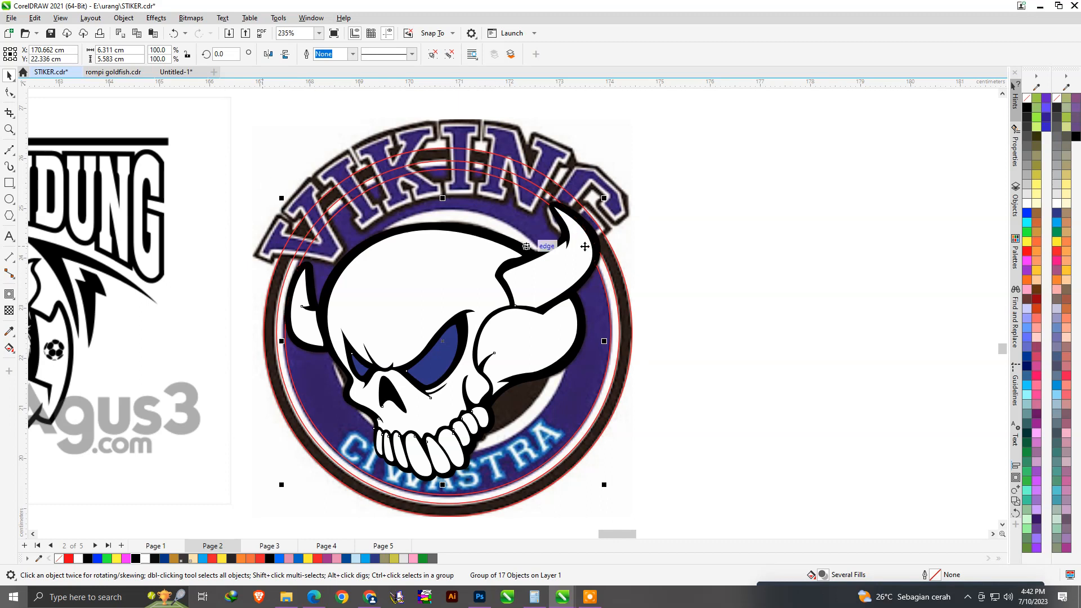
{"action": "left_click", "coordinate": [232, 238]}
- Add the artistic text "VIKING" just above the badge's curved lettering
{"action": "left_click", "coordinate": [9, 237]}
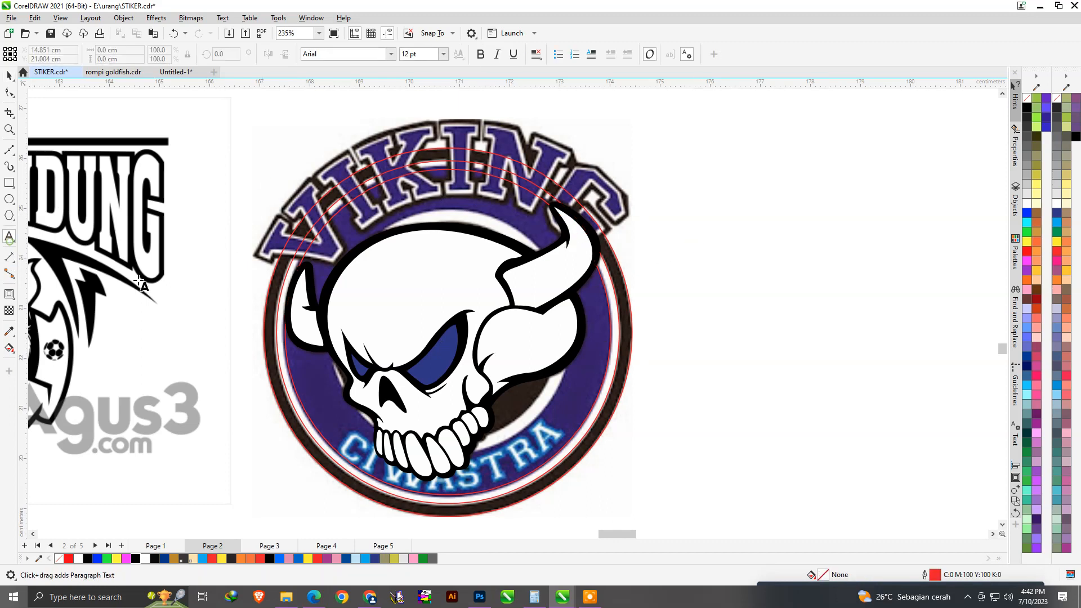
{"action": "scroll", "coordinate": [323, 222], "scroll_direction": "down", "scroll_amount": 2}
{"action": "scroll", "coordinate": [322, 222], "scroll_direction": "up", "scroll_amount": 2}
{"action": "left_click", "coordinate": [317, 219]}
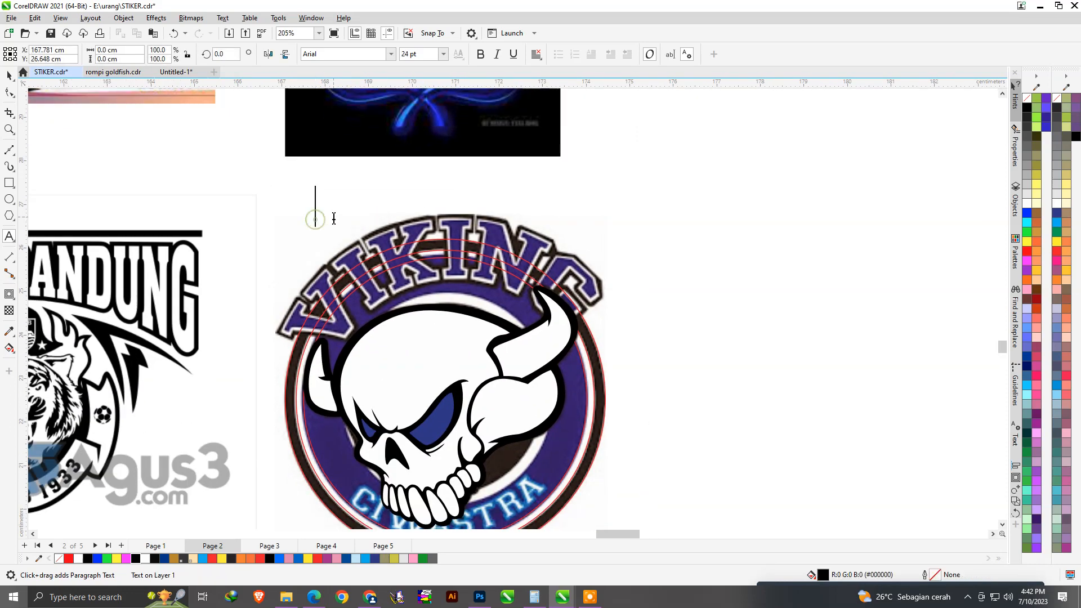
{"action": "type", "text": "VIKING"}
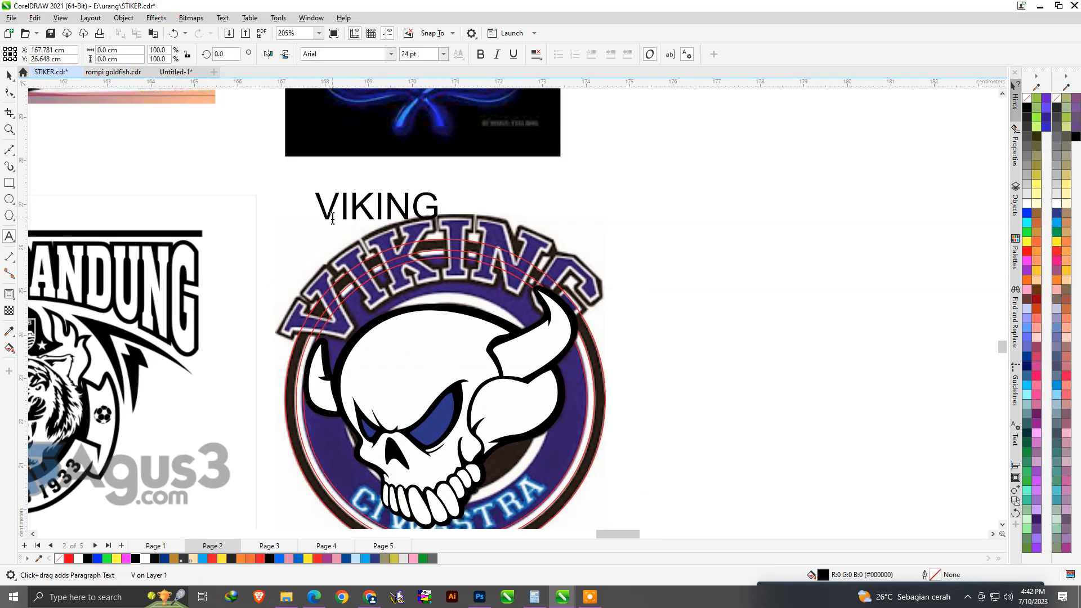
{"action": "left_click", "coordinate": [9, 74]}
- Change the font of the VIKING text to Athletic
{"action": "scroll", "coordinate": [228, 181], "scroll_direction": "down", "scroll_amount": 2}
{"action": "scroll", "coordinate": [423, 187], "scroll_direction": "up", "scroll_amount": 3}
{"action": "scroll", "coordinate": [423, 192], "scroll_direction": "up", "scroll_amount": 1}
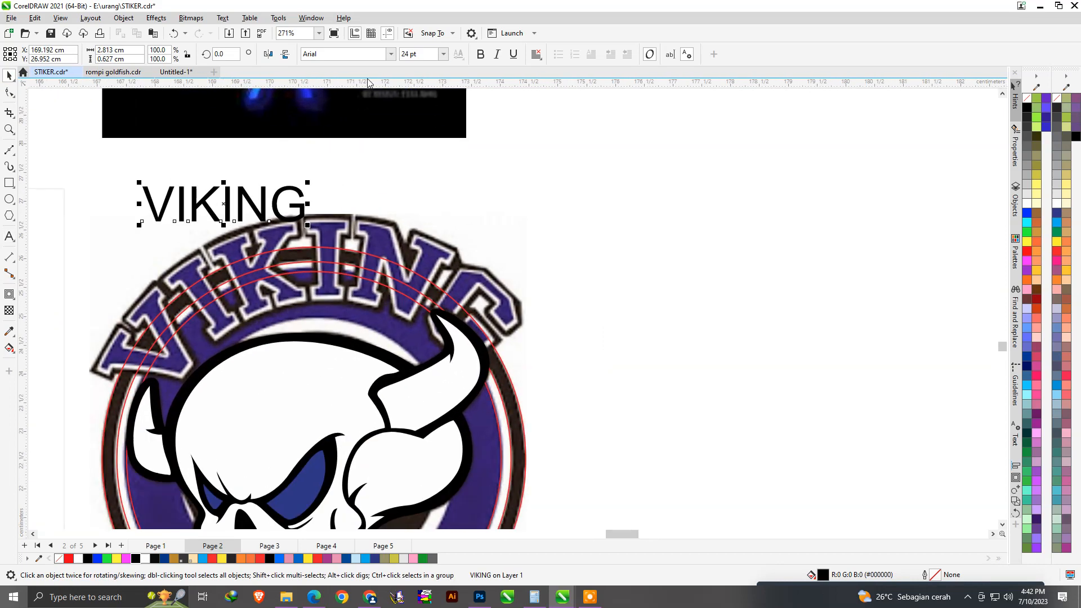
{"action": "left_click", "coordinate": [390, 54]}
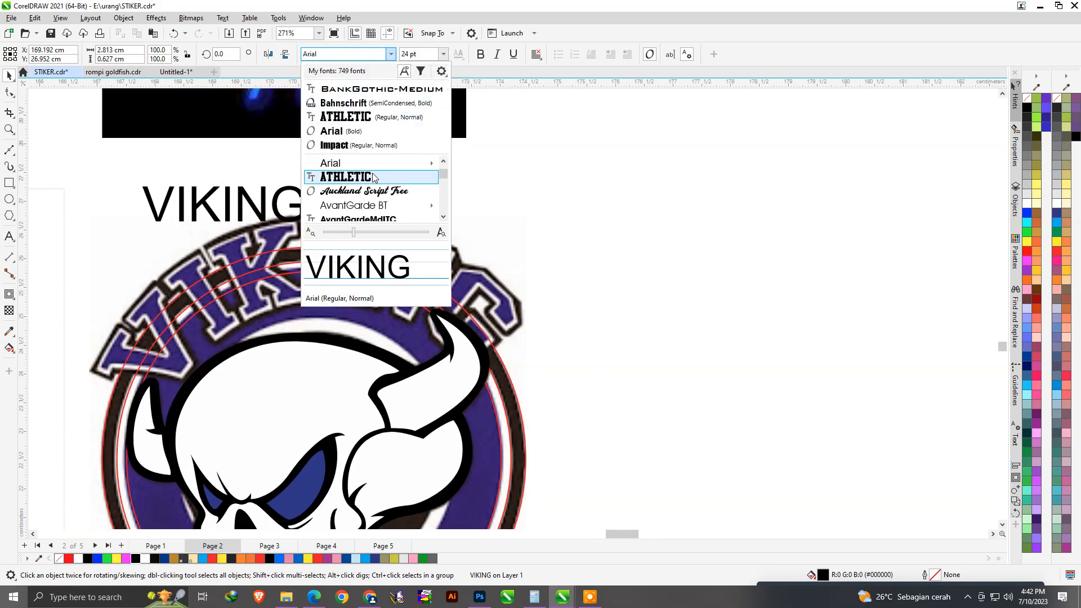
{"action": "scroll", "coordinate": [388, 186], "scroll_direction": "down", "scroll_amount": 3}
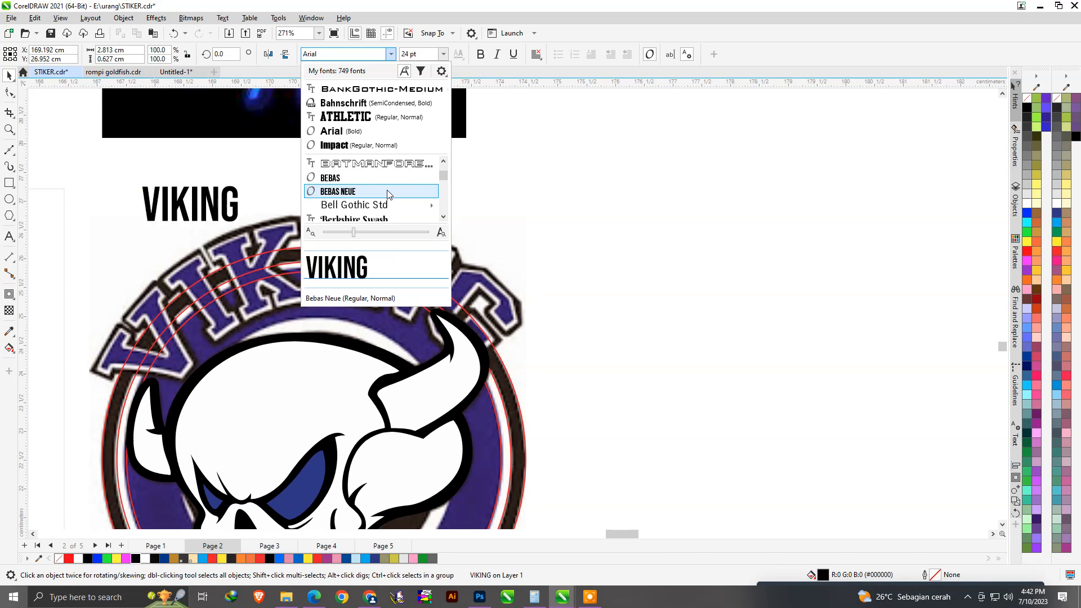
{"action": "scroll", "coordinate": [388, 193], "scroll_direction": "up", "scroll_amount": 1}
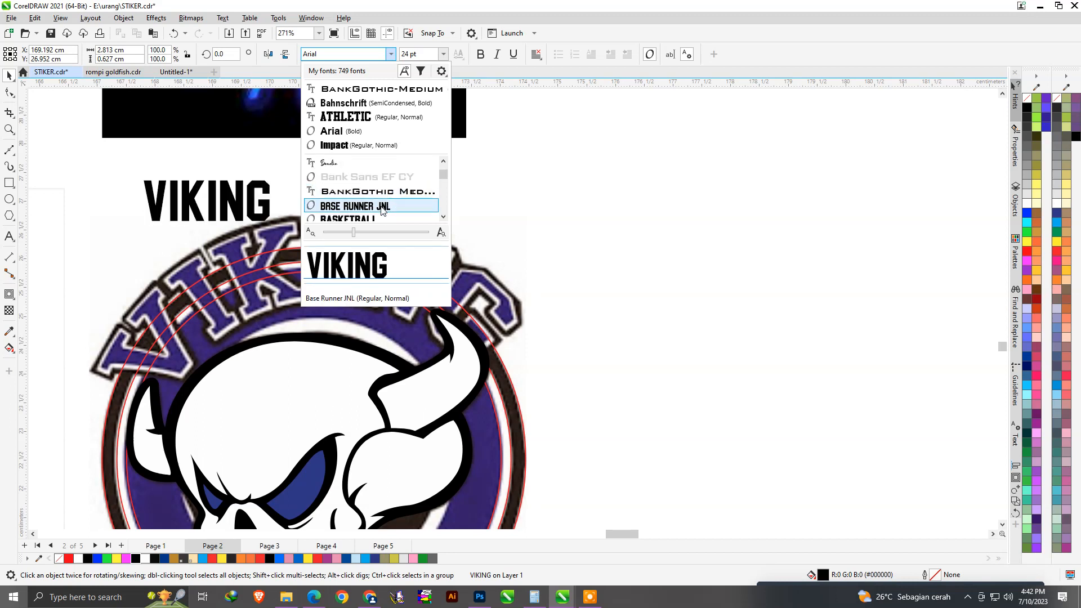
{"action": "left_click", "coordinate": [359, 117]}
- Enlarge the VIKING text to about 48.75 pt and place it just above the badge's curved lettering
{"action": "left_click_drag", "start_coordinate": [282, 189], "coordinate": [511, 107]}
{"action": "left_click_drag", "start_coordinate": [359, 190], "coordinate": [310, 311]}
{"action": "scroll", "coordinate": [323, 277], "scroll_direction": "up", "scroll_amount": 1}
{"action": "scroll", "coordinate": [310, 307], "scroll_direction": "down", "scroll_amount": 1}
{"action": "left_click_drag", "start_coordinate": [331, 267], "coordinate": [336, 167]}
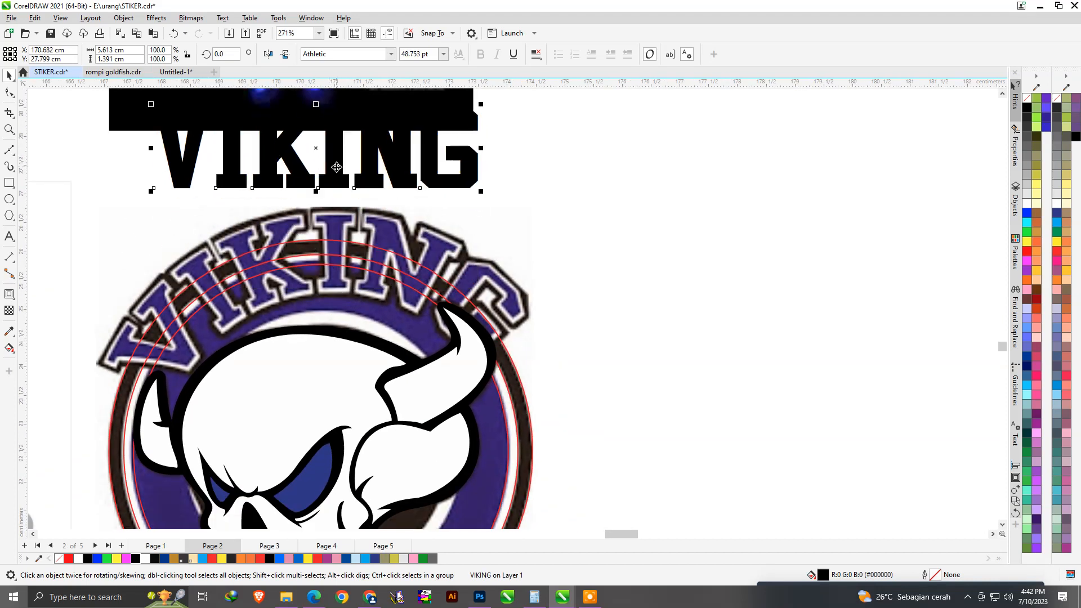
- Fit the VIKING text to the badge's circle so that it arches over the skull
{"action": "left_click", "coordinate": [222, 17]}
{"action": "left_click", "coordinate": [284, 174]}
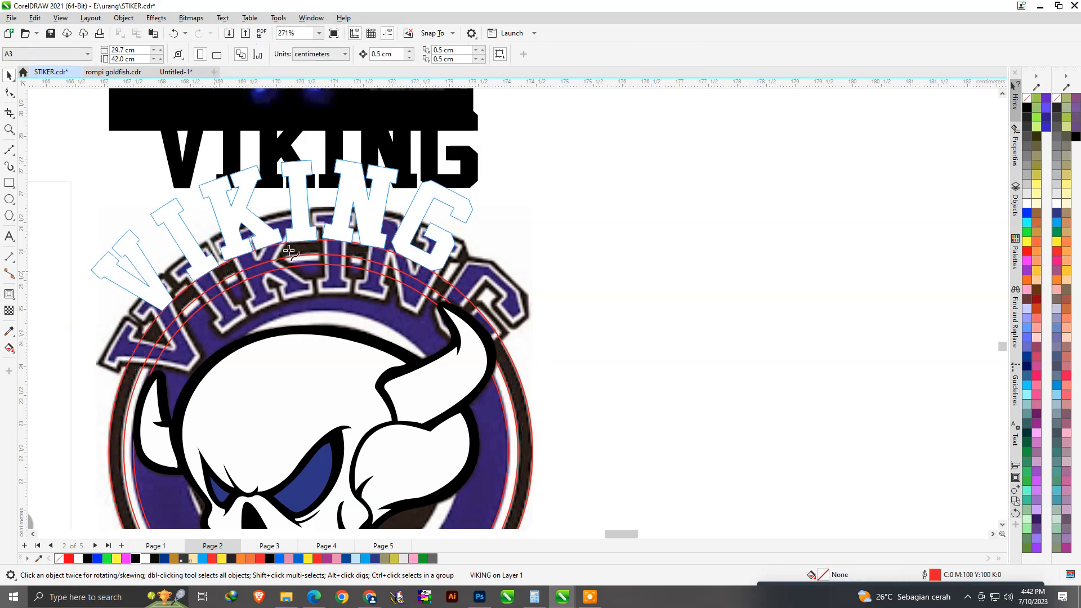
{"action": "left_click", "coordinate": [300, 295]}
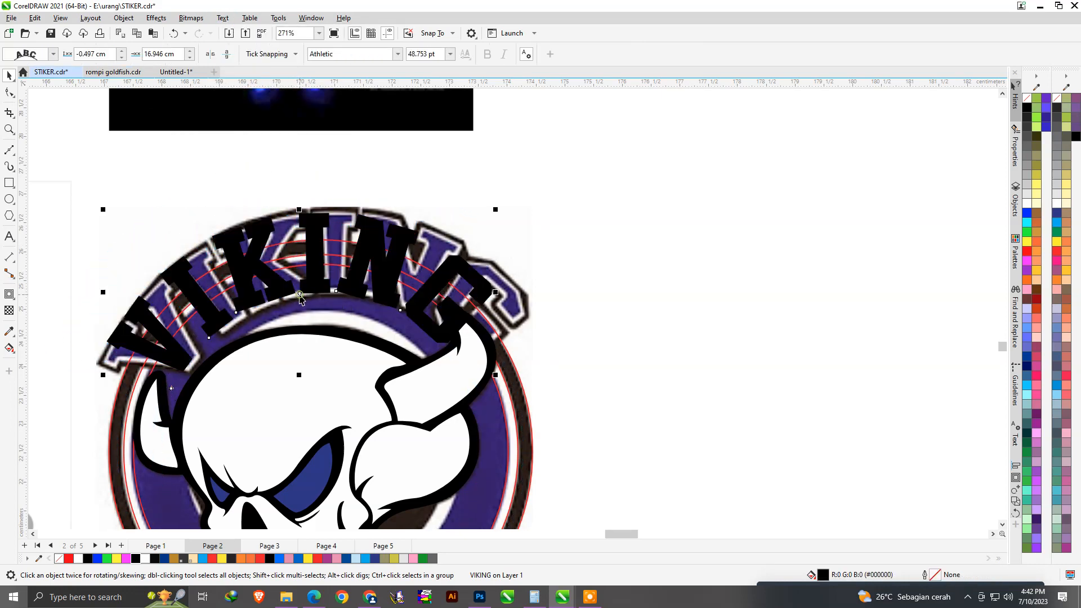
- Enlarge the arched VIKING text to about 52 pt, position it over the original lettering and convert it to curves
{"action": "left_click_drag", "start_coordinate": [516, 195], "coordinate": [525, 202]}
{"action": "mouse_move", "coordinate": [508, 293]}
{"action": "left_mouse_down"}
{"action": "mouse_move", "coordinate": [516, 306]}
{"action": "mouse_move", "coordinate": [510, 291]}
{"action": "left_mouse_up"}
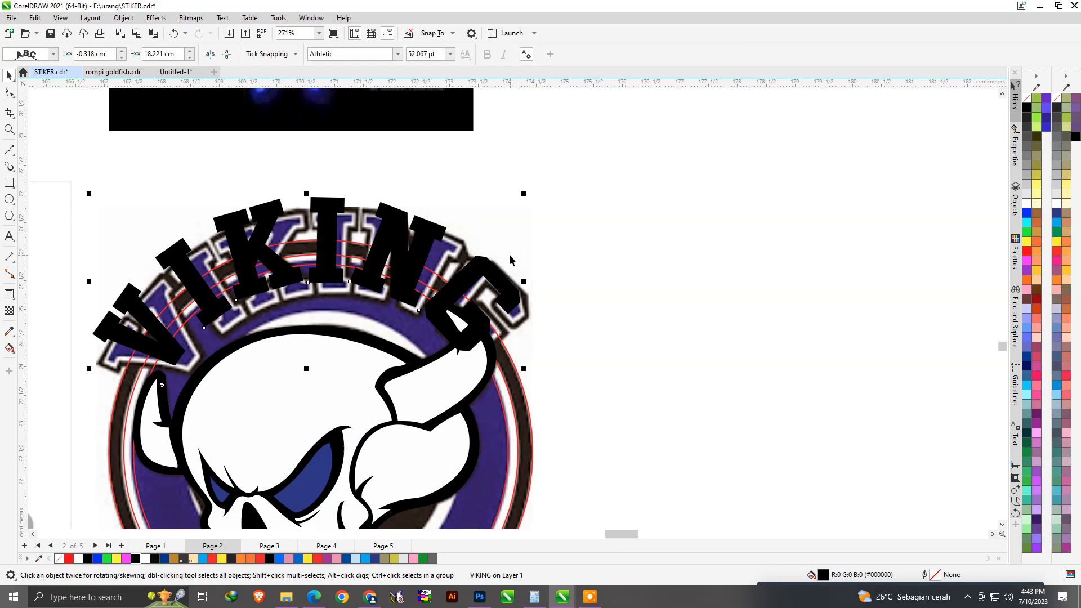
{"action": "key", "text": "ctrl+q"}
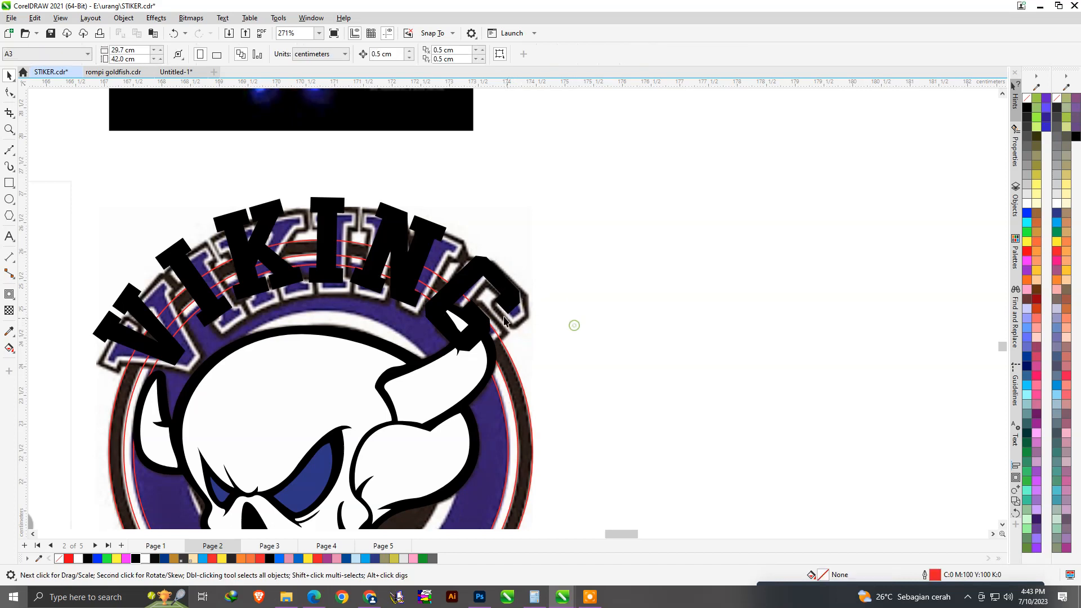
- Try a contour of about 0.023 cm on the VIKING lettering and undo it
{"action": "scroll", "coordinate": [511, 320], "scroll_direction": "up", "scroll_amount": 2}
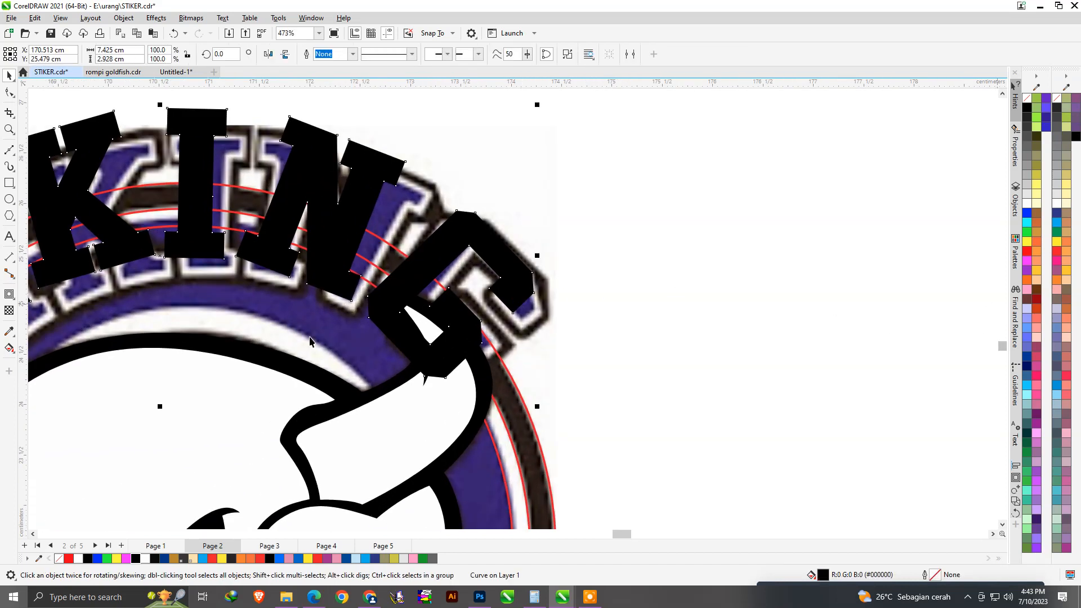
{"action": "left_click", "coordinate": [9, 297]}
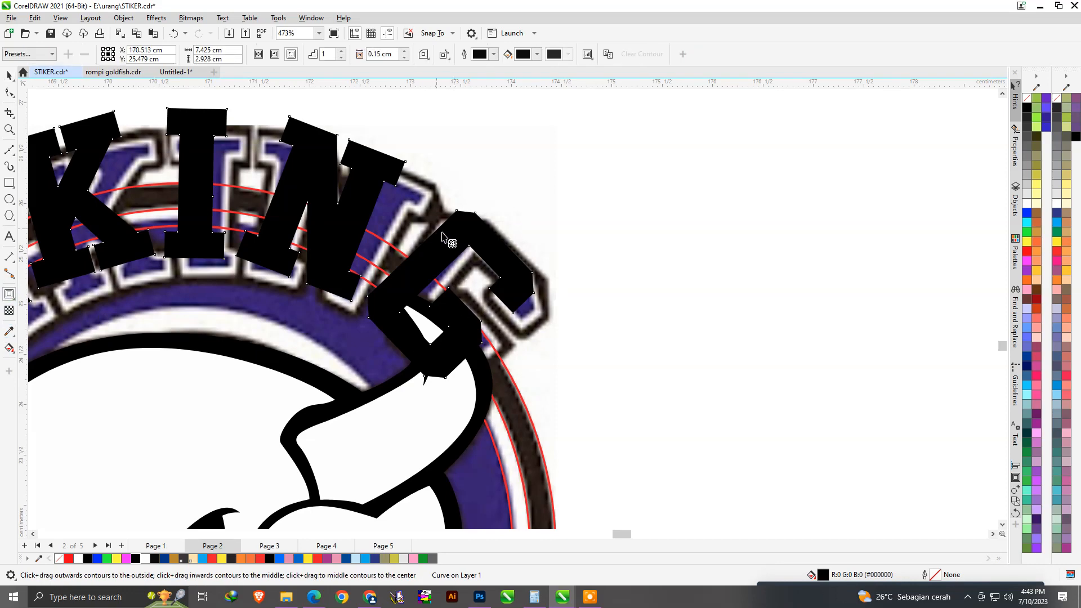
{"action": "scroll", "coordinate": [461, 284], "scroll_direction": "down", "scroll_amount": 1}
{"action": "scroll", "coordinate": [254, 241], "scroll_direction": "up", "scroll_amount": 1}
{"action": "scroll", "coordinate": [280, 145], "scroll_direction": "up", "scroll_amount": 2}
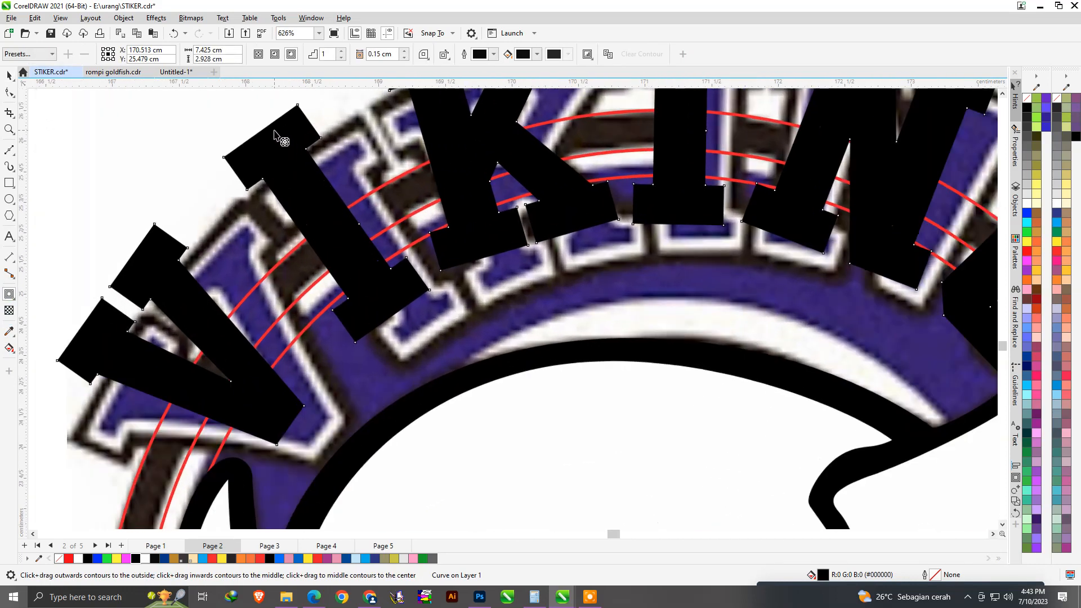
{"action": "left_click_drag", "start_coordinate": [252, 135], "coordinate": [413, 366]}
{"action": "left_click_drag", "start_coordinate": [382, 275], "coordinate": [383, 275]}
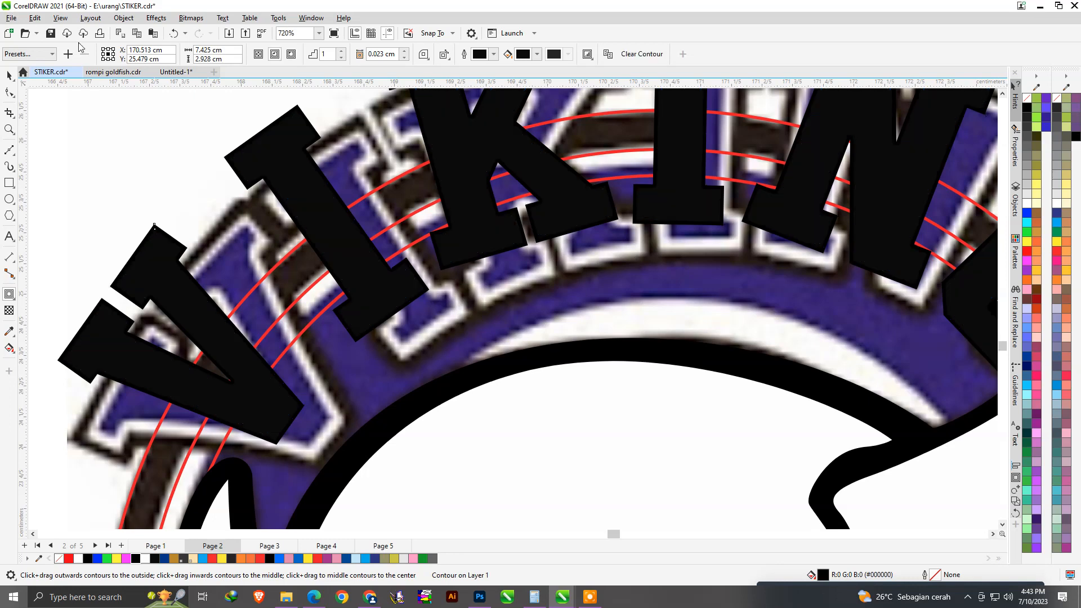
{"action": "key", "text": "ctrl+z"}
- Add an outside contour of about 0.048 cm around the VIKING letters and break it apart
{"action": "scroll", "coordinate": [437, 398], "scroll_direction": "down", "scroll_amount": 2}
{"action": "scroll", "coordinate": [586, 198], "scroll_direction": "up", "scroll_amount": 2}
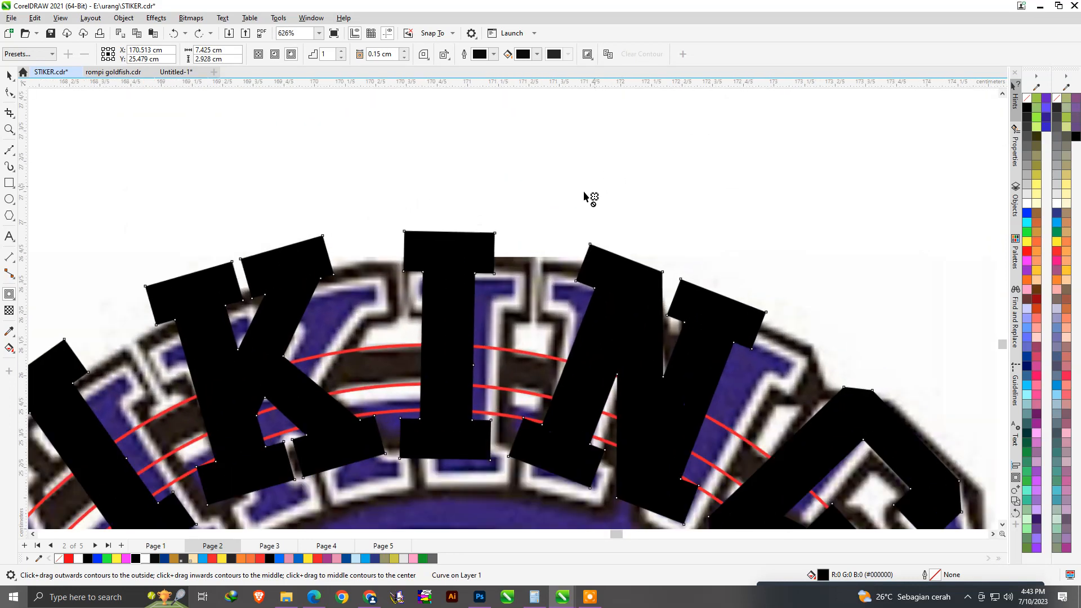
{"action": "mouse_move", "coordinate": [487, 257]}
{"action": "left_mouse_down"}
{"action": "mouse_move", "coordinate": [501, 229]}
{"action": "mouse_move", "coordinate": [515, 230]}
{"action": "left_mouse_up"}
{"action": "key", "text": "space"}
{"action": "scroll", "coordinate": [495, 228], "scroll_direction": "up", "scroll_amount": 2}
{"action": "right_click", "coordinate": [492, 224]}
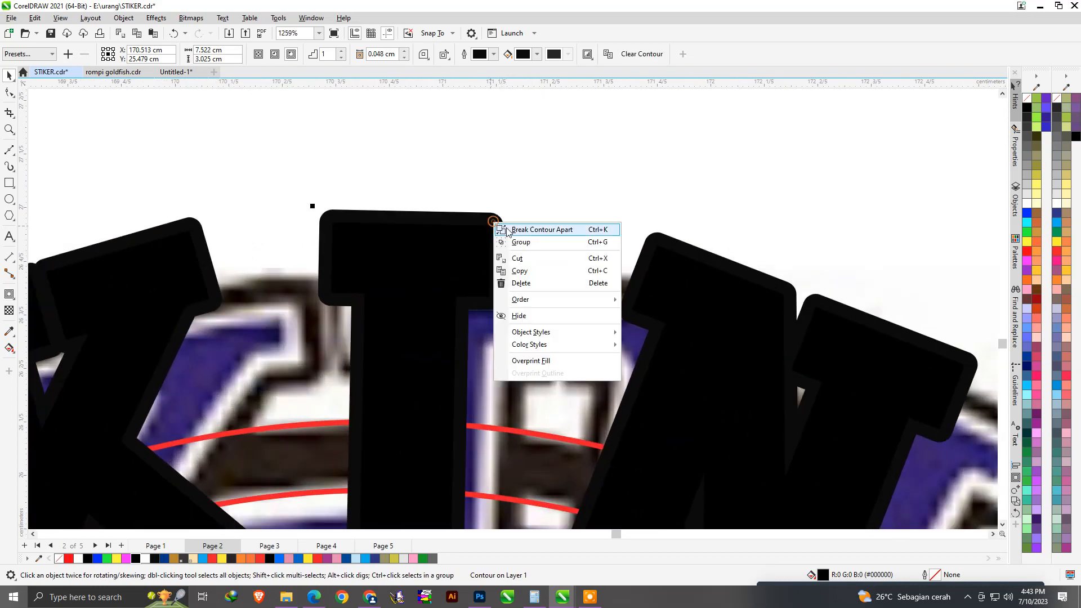
{"action": "left_click", "coordinate": [515, 226]}
- Fill the inner VIKING letter shapes with dark blue
{"action": "left_click", "coordinate": [488, 245]}
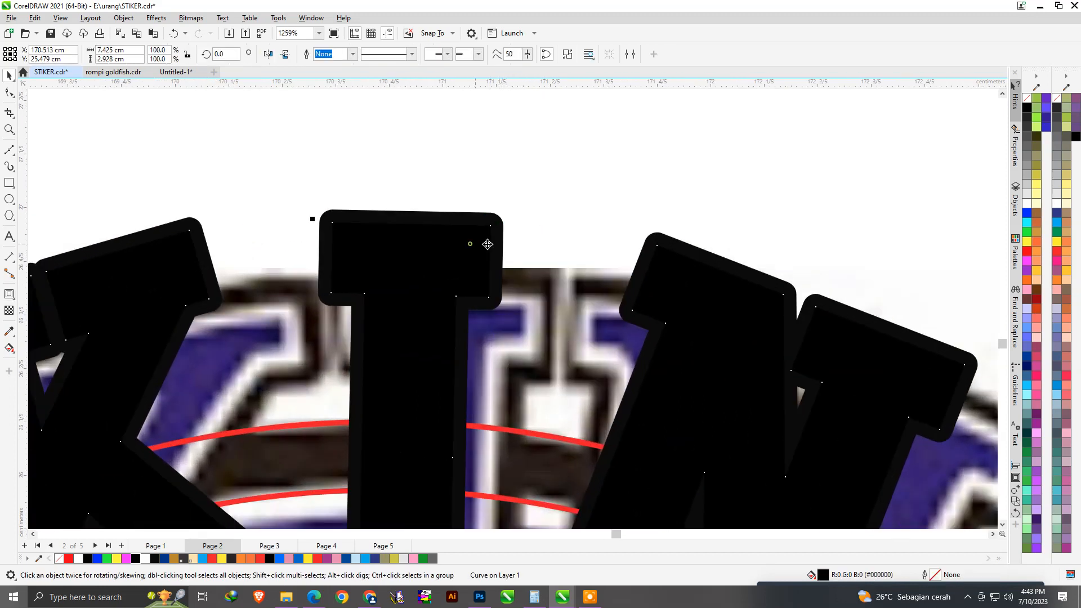
{"action": "left_click", "coordinate": [1056, 213]}
{"action": "left_click", "coordinate": [685, 164]}
- Add a second outside contour of about 0.074 cm around the letters' black outline and break it apart
{"action": "left_click", "coordinate": [496, 223]}
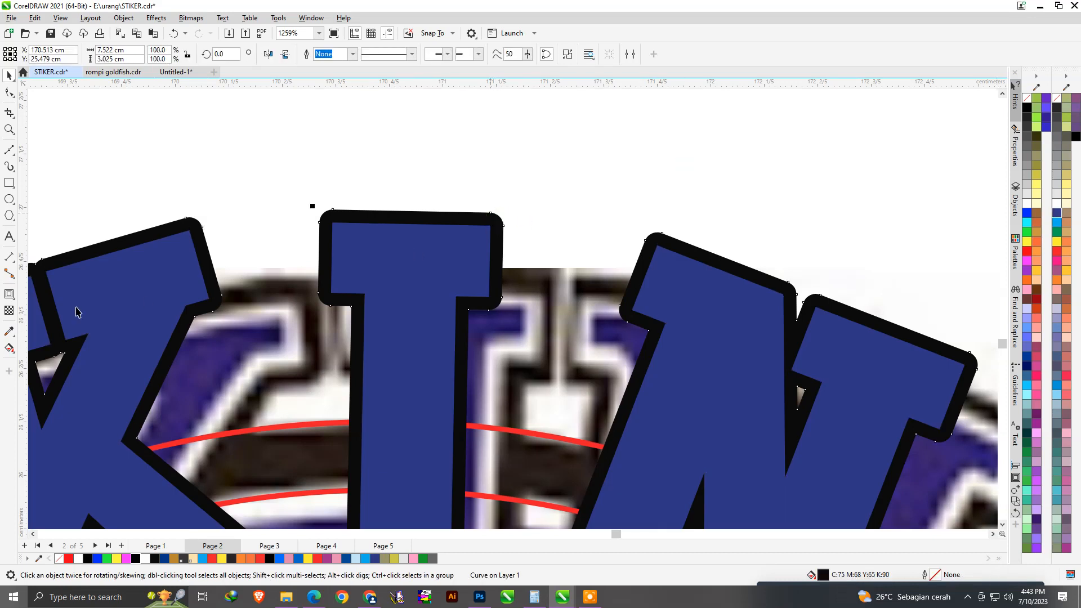
{"action": "left_click", "coordinate": [9, 297]}
{"action": "left_click_drag", "start_coordinate": [501, 221], "coordinate": [526, 197]}
{"action": "key", "text": "space"}
{"action": "right_click", "coordinate": [507, 207]}
{"action": "left_click", "coordinate": [551, 216]}
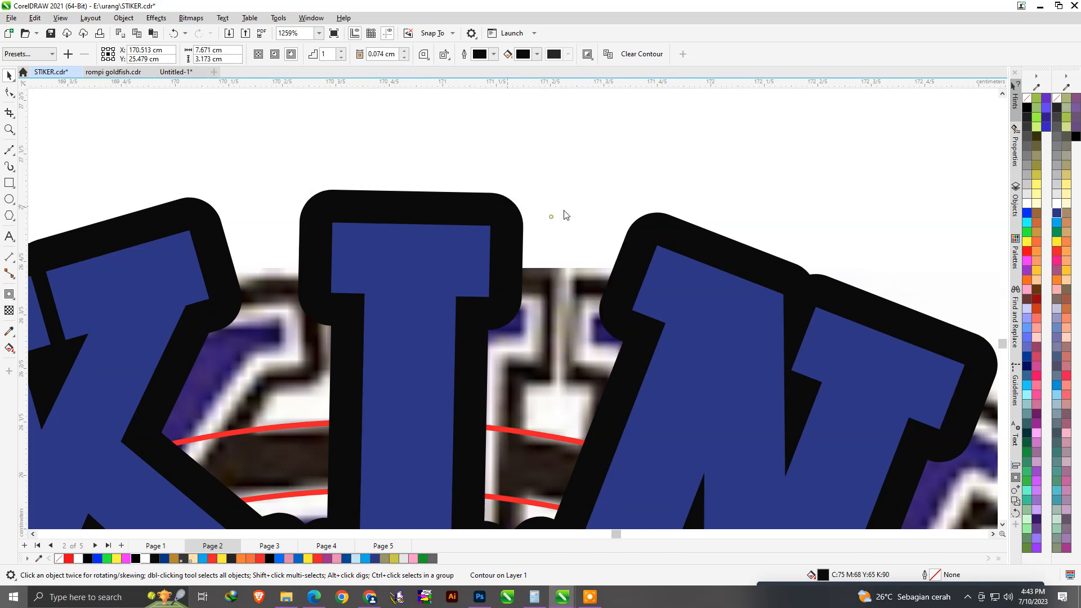
- Fill the middle contour of the VIKING letters with white
{"action": "scroll", "coordinate": [502, 234], "scroll_direction": "up", "scroll_amount": 1}
{"action": "left_click", "coordinate": [499, 232]}
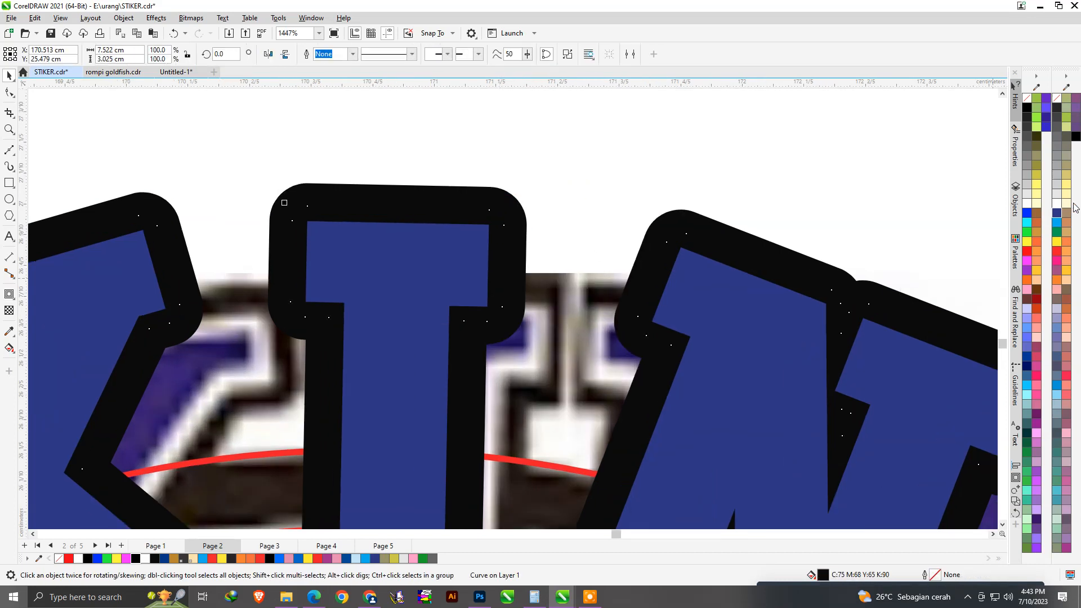
{"action": "left_click", "coordinate": [1057, 203]}
{"action": "left_click", "coordinate": [574, 211]}
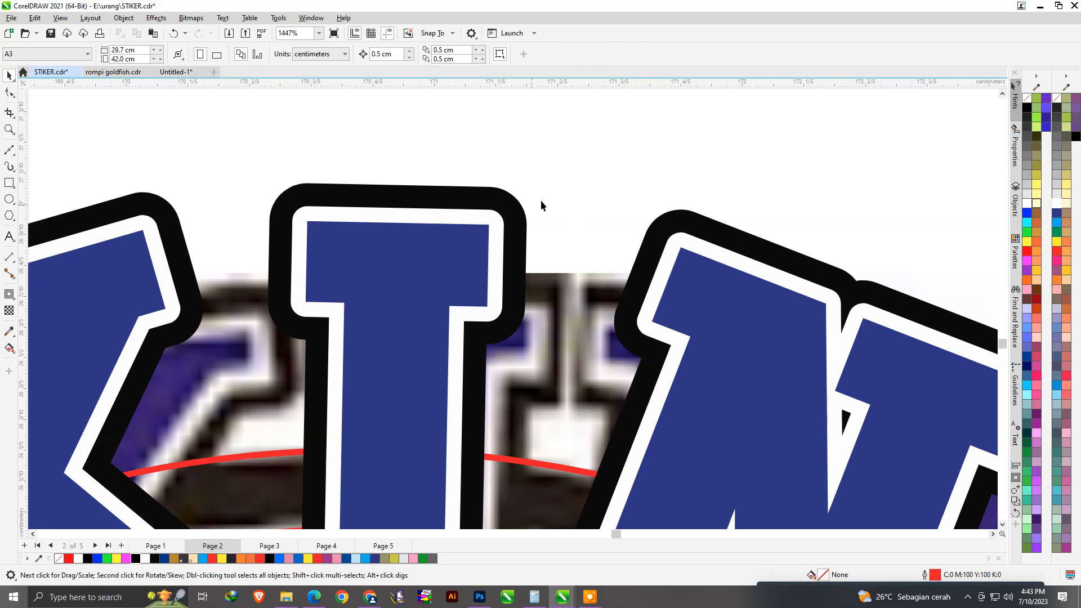
- Bring the skull group to the front of the layer so its horn overlaps the letter G
{"action": "scroll", "coordinate": [538, 251], "scroll_direction": "down", "scroll_amount": 4}
{"action": "scroll", "coordinate": [537, 252], "scroll_direction": "down", "scroll_amount": 5}
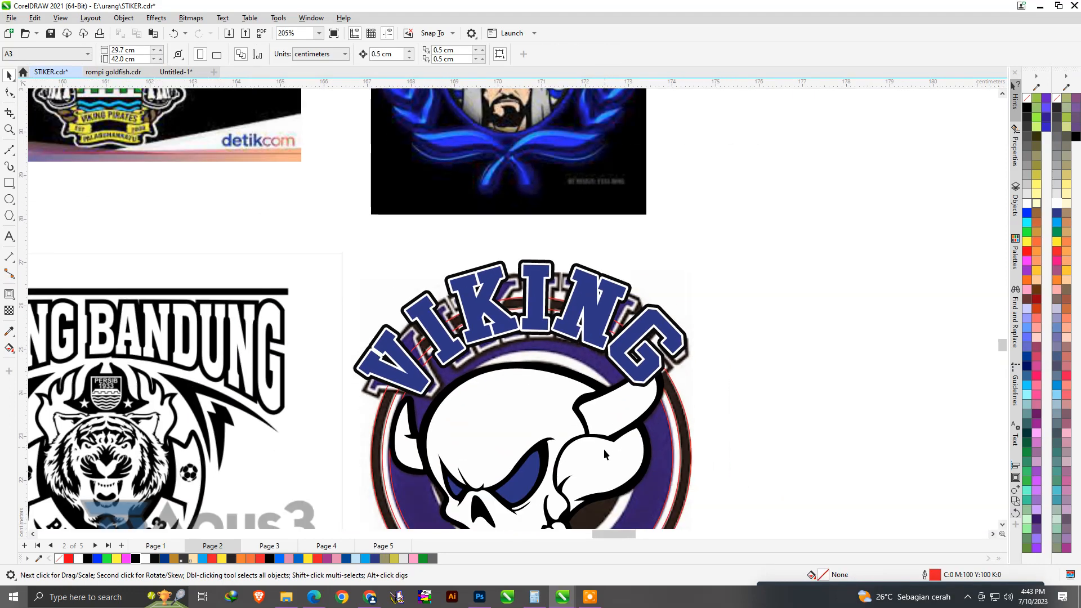
{"action": "scroll", "coordinate": [622, 398], "scroll_direction": "up", "scroll_amount": 2}
{"action": "left_click", "coordinate": [623, 399]}
{"action": "right_click", "coordinate": [623, 396]}
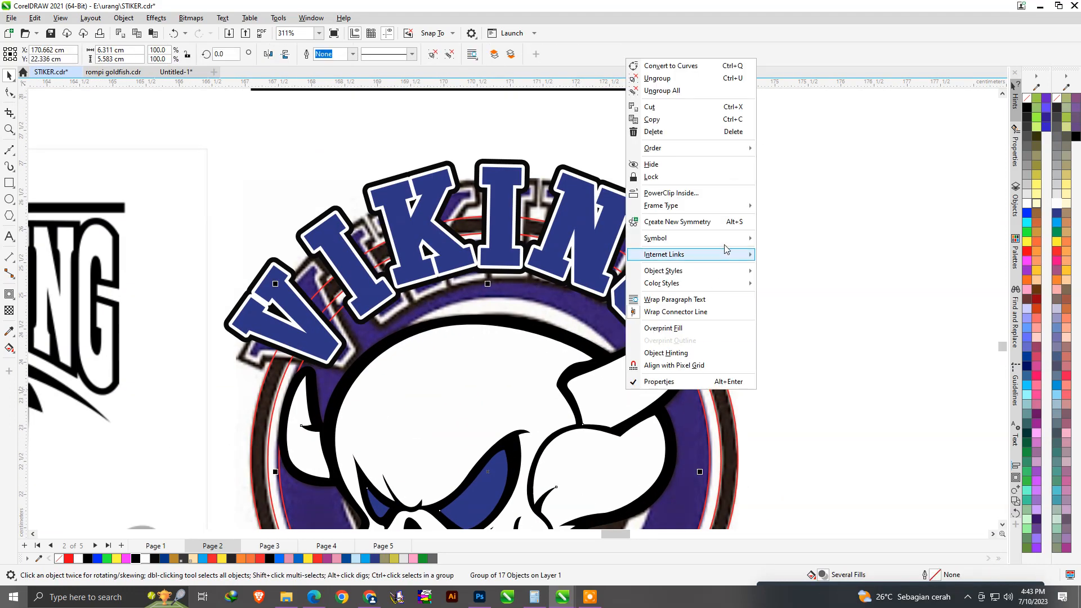
{"action": "mouse_move", "coordinate": [737, 148]}
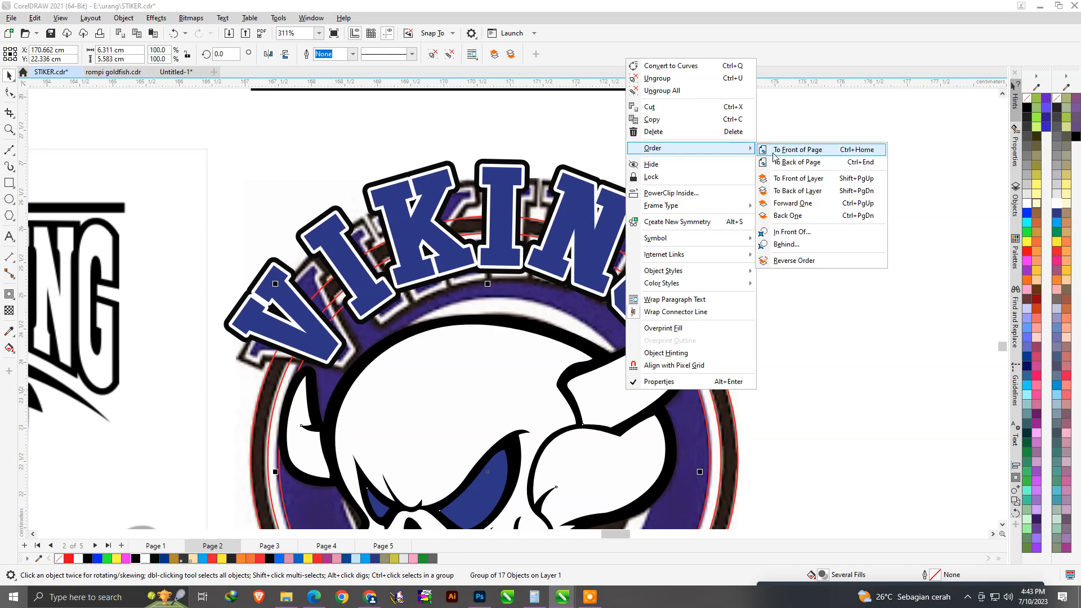
{"action": "left_click", "coordinate": [795, 176]}
{"action": "left_click", "coordinate": [803, 247]}
{"action": "scroll", "coordinate": [633, 294], "scroll_direction": "down", "scroll_amount": 1}
{"action": "scroll", "coordinate": [642, 347], "scroll_direction": "up", "scroll_amount": 1}
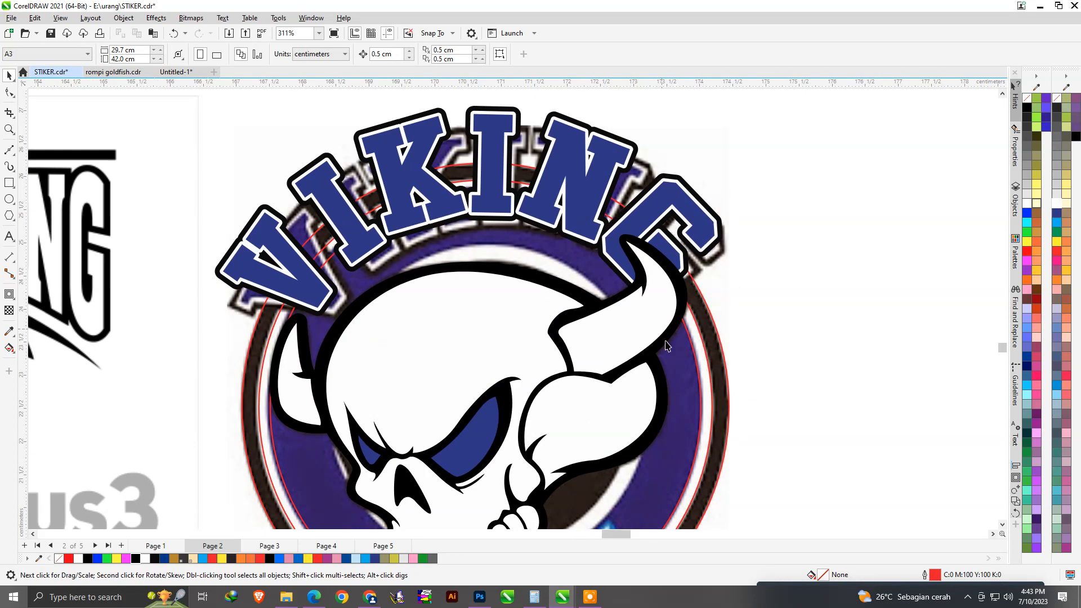
- Add an inside contour of about 0.772 cm to the innermost red circle and break it apart
{"action": "scroll", "coordinate": [666, 345], "scroll_direction": "down", "scroll_amount": 1}
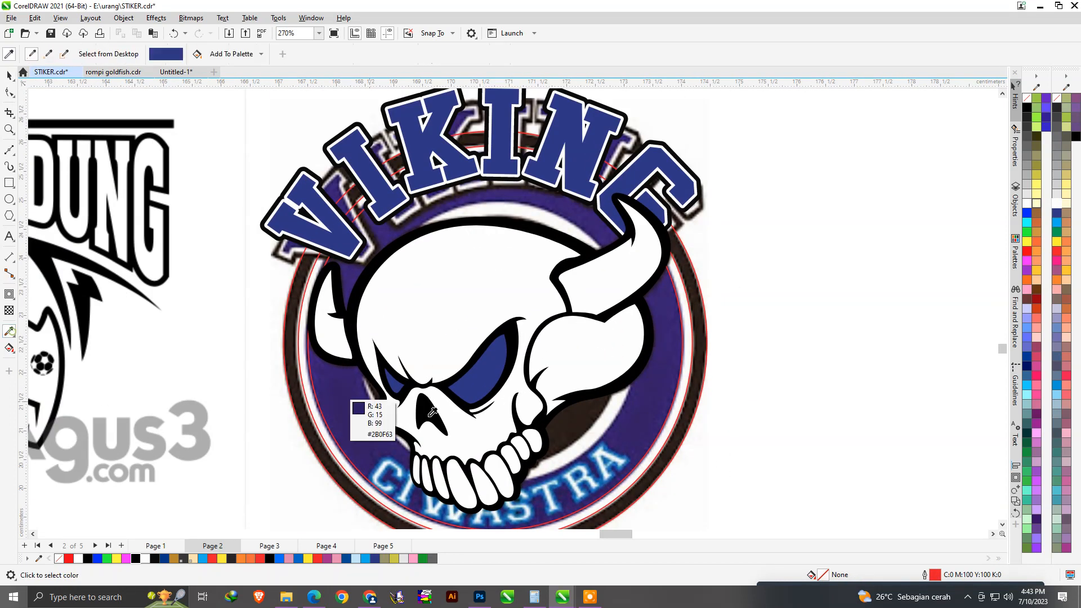
{"action": "left_click", "coordinate": [677, 355]}
{"action": "scroll", "coordinate": [665, 206], "scroll_direction": "up", "scroll_amount": 2}
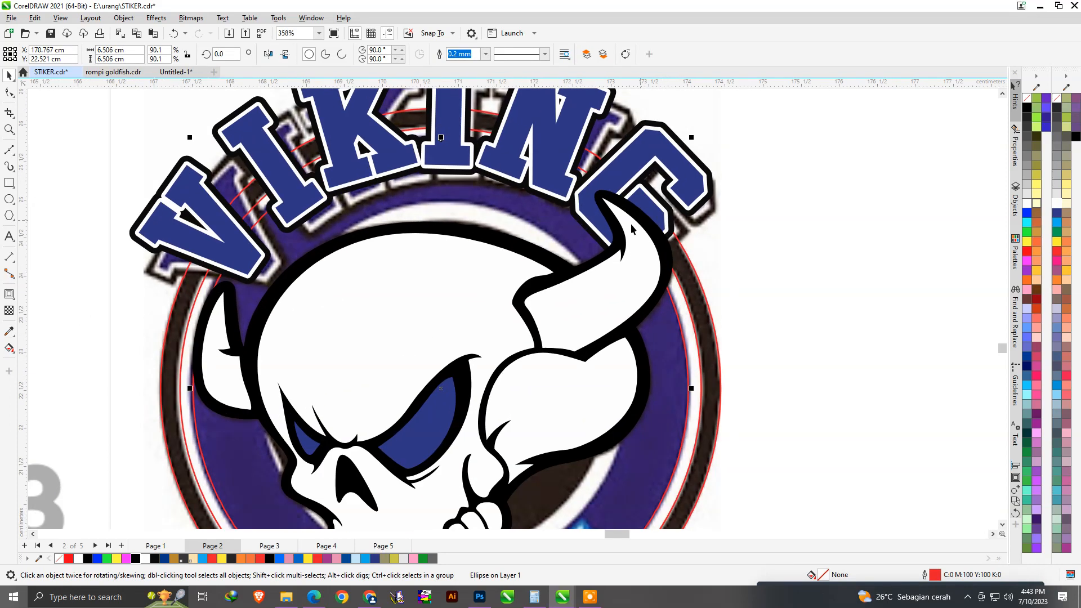
{"action": "left_click", "coordinate": [10, 294]}
{"action": "left_click_drag", "start_coordinate": [543, 356], "coordinate": [629, 300]}
{"action": "key", "text": "space"}
{"action": "scroll", "coordinate": [604, 313], "scroll_direction": "down", "scroll_amount": 3}
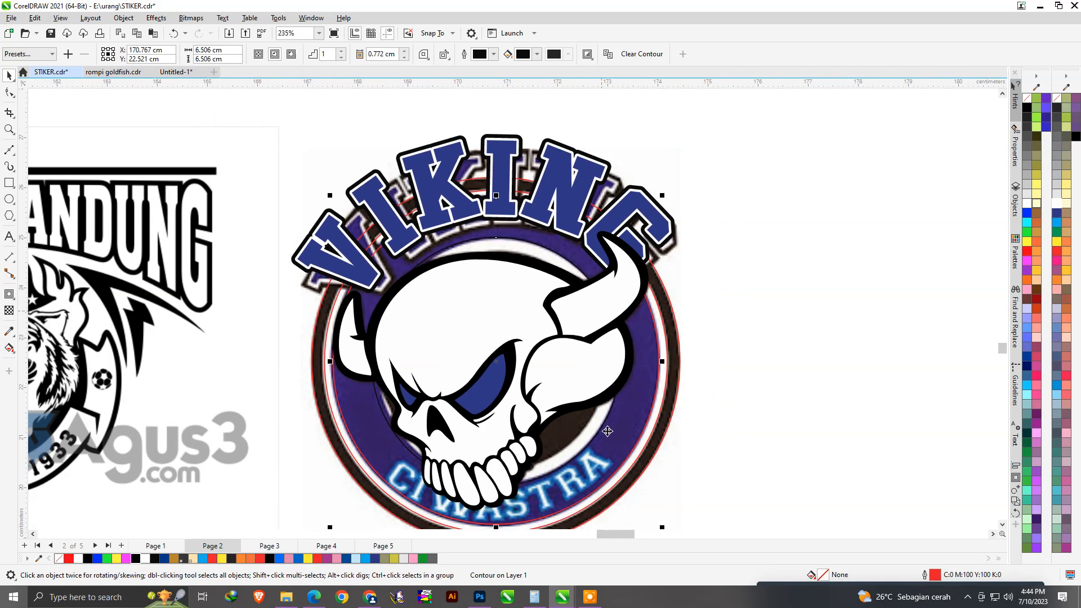
{"action": "scroll", "coordinate": [608, 431], "scroll_direction": "up", "scroll_amount": 4}
{"action": "right_click", "coordinate": [580, 418]}
{"action": "left_click", "coordinate": [599, 423]}
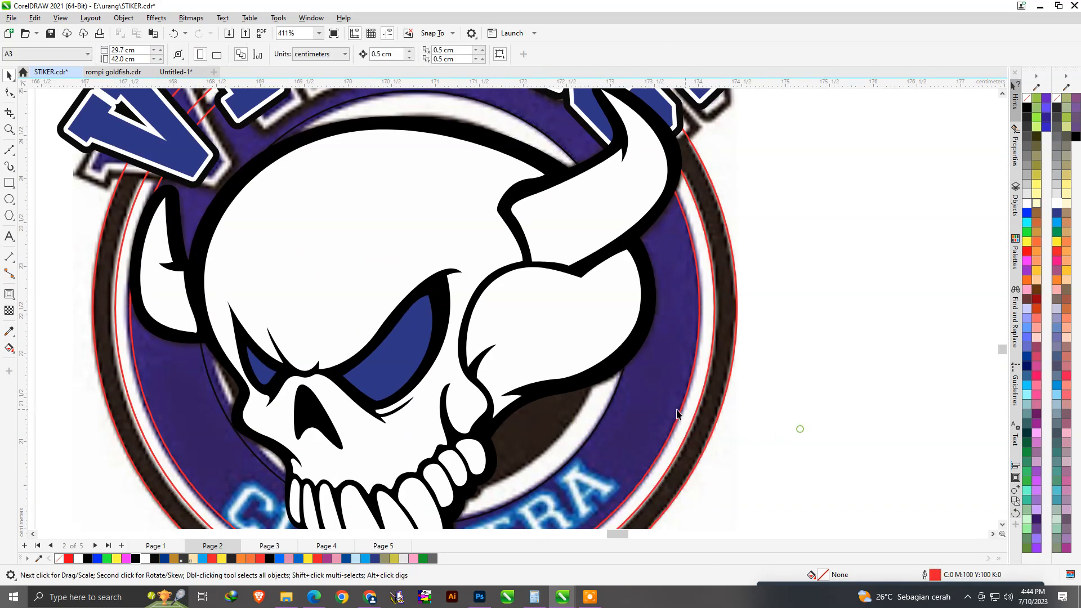
- Add an inside contour of about 0.248 cm to the new inner circle and break it apart
{"action": "key", "text": "space"}
{"action": "mouse_move", "coordinate": [586, 430]}
{"action": "left_mouse_down"}
{"action": "mouse_move", "coordinate": [617, 449]}
{"action": "mouse_move", "coordinate": [574, 438]}
{"action": "left_mouse_up"}
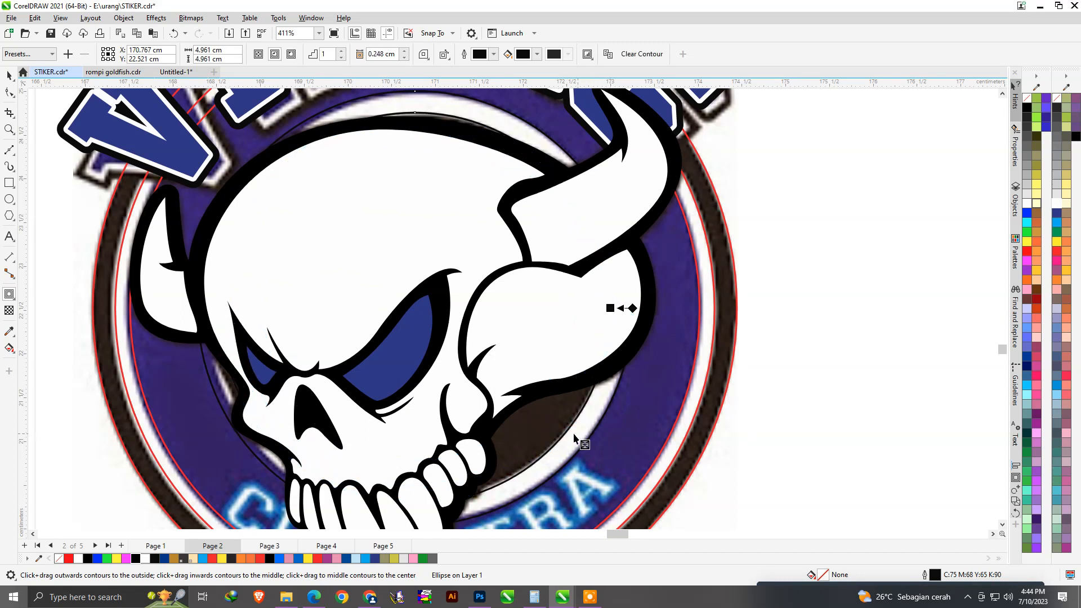
{"action": "right_click", "coordinate": [540, 420]}
{"action": "left_click", "coordinate": [585, 431]}
{"action": "left_click", "coordinate": [813, 418]}
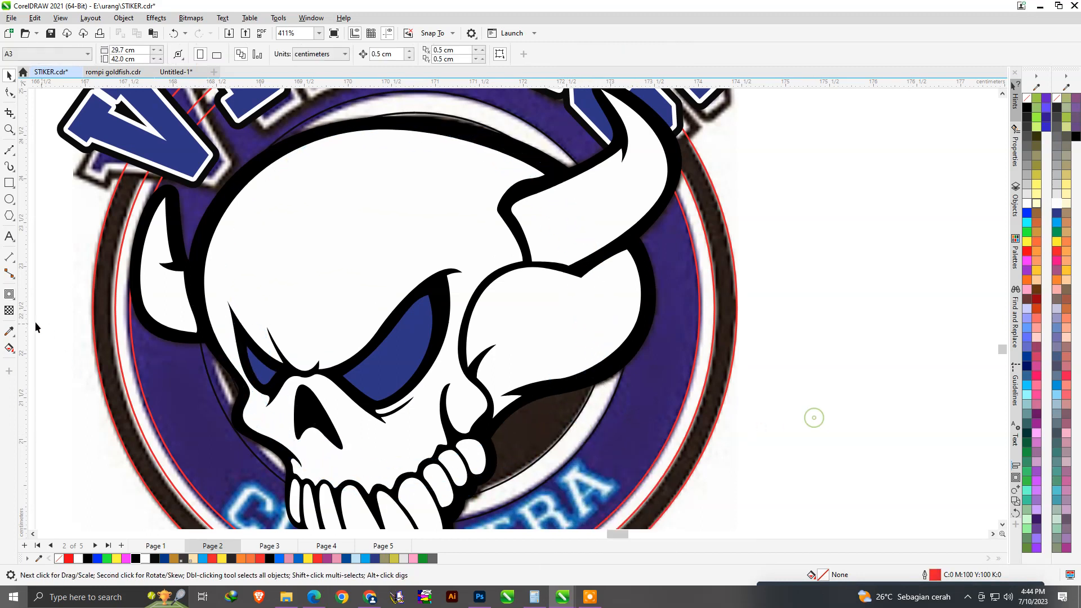
- Fill the innermost circle behind the skull with black and the ring around it with white, using sampled colors
{"action": "left_click", "coordinate": [9, 331]}
{"action": "scroll", "coordinate": [567, 438], "scroll_direction": "up", "scroll_amount": 1}
{"action": "left_click", "coordinate": [572, 352]}
{"action": "left_click", "coordinate": [542, 397]}
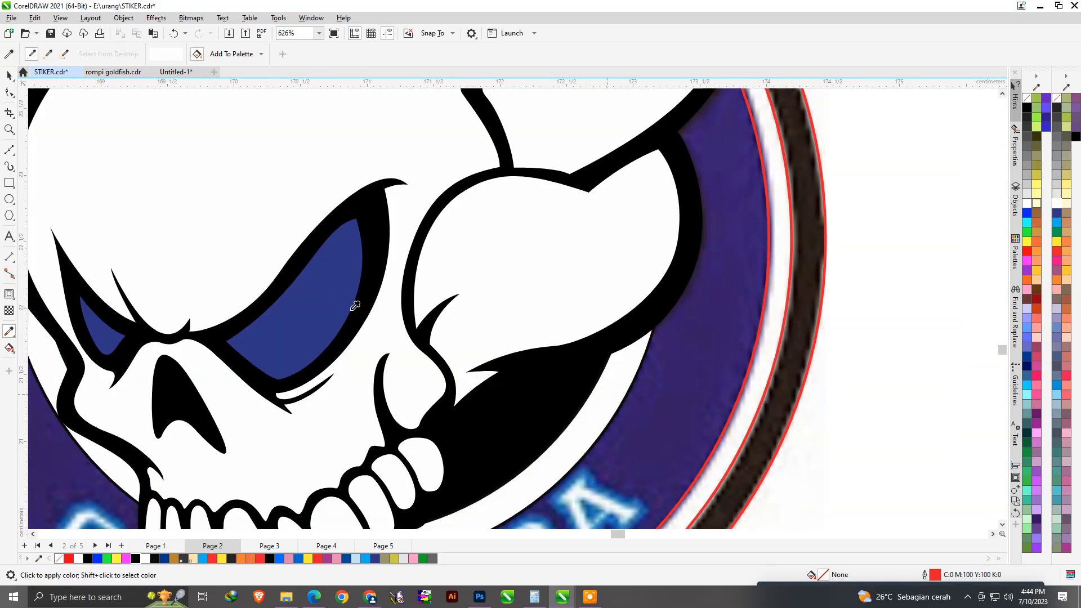
- Fill the wide badge ring with the dark blue sampled from the skull's eye
{"action": "left_click", "coordinate": [311, 297], "text": "shift"}
{"action": "scroll", "coordinate": [678, 415], "scroll_direction": "down", "scroll_amount": 2}
{"action": "scroll", "coordinate": [639, 309], "scroll_direction": "up", "scroll_amount": 1}
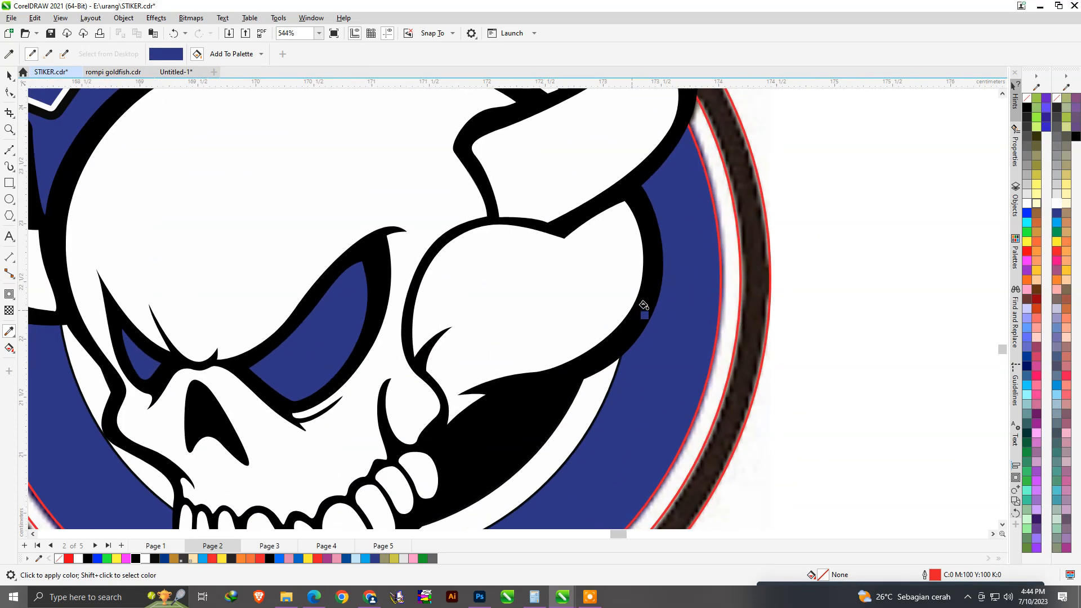
{"action": "left_click", "coordinate": [645, 298]}
- Fill the ring outside the blue band with white and the outermost ring with black, using sampled colors
{"action": "left_click", "coordinate": [599, 382], "text": "shift"}
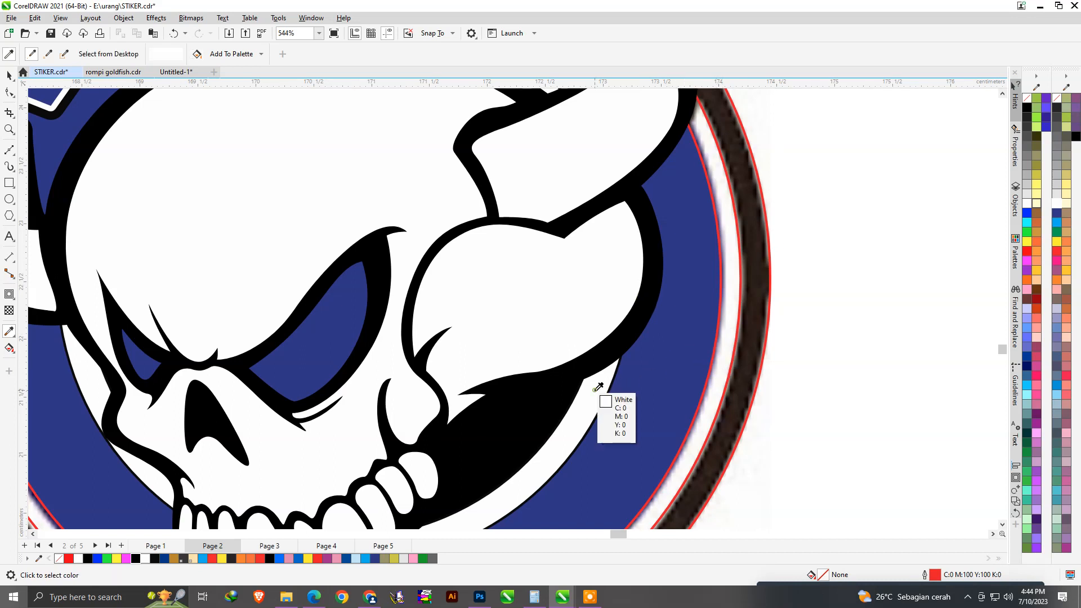
{"action": "left_click", "coordinate": [537, 401], "text": "shift"}
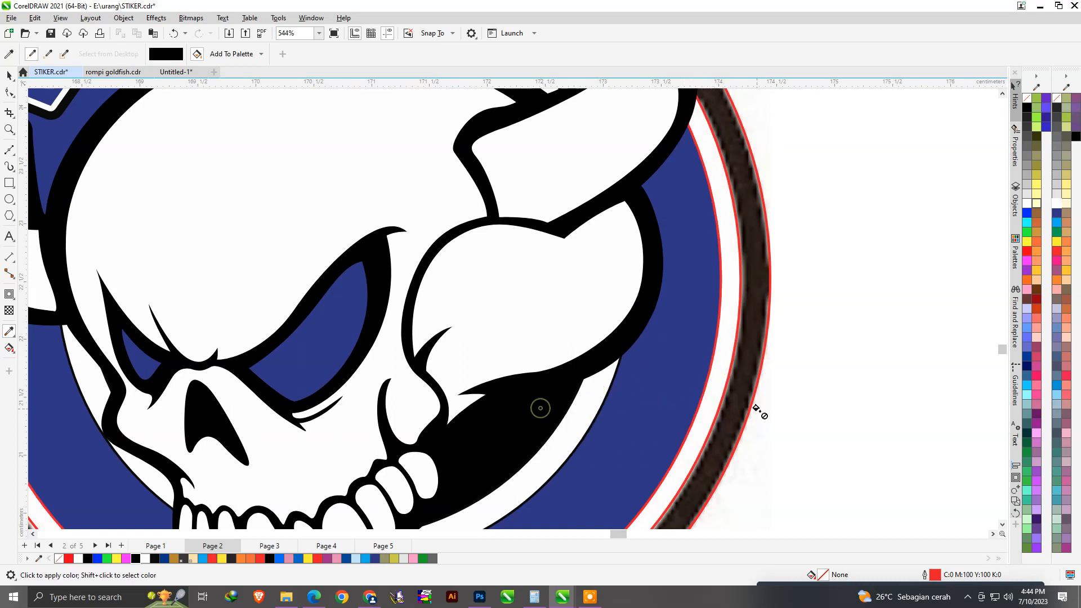
{"action": "scroll", "coordinate": [653, 375], "scroll_direction": "down", "scroll_amount": 2}
{"action": "scroll", "coordinate": [653, 376], "scroll_direction": "down", "scroll_amount": 3}
{"action": "key", "text": "space"}
{"action": "left_click", "coordinate": [774, 414]}
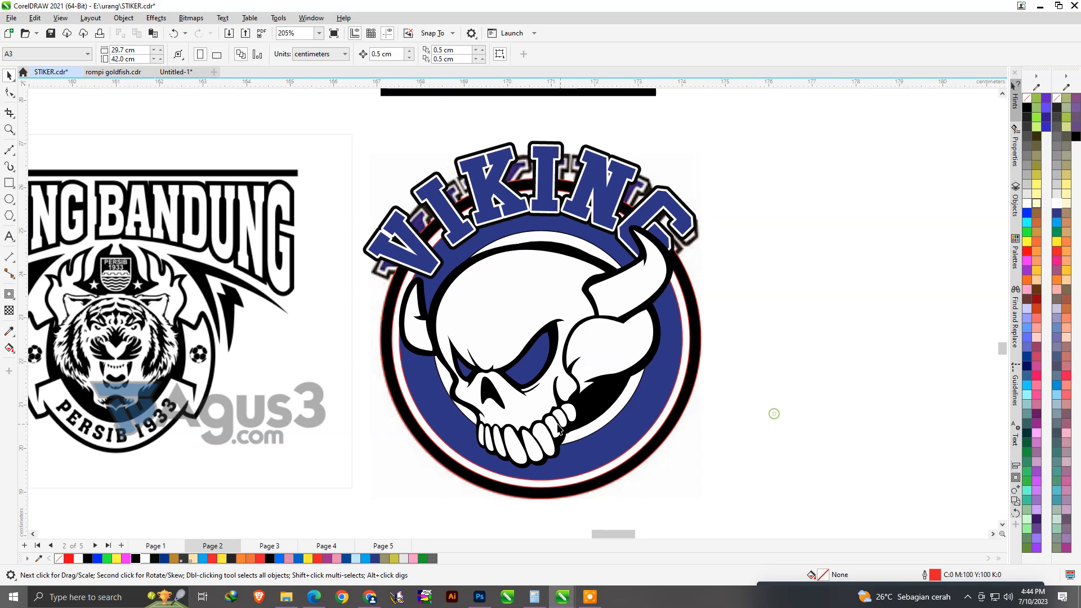
- Enlarge the skull group to about 107.7% and recenter it over the badge rings
{"action": "left_click", "coordinate": [527, 388]}
{"action": "scroll", "coordinate": [526, 386], "scroll_direction": "down", "scroll_amount": 2}
{"action": "scroll", "coordinate": [571, 447], "scroll_direction": "up", "scroll_amount": 1}
{"action": "left_click_drag", "start_coordinate": [666, 455], "coordinate": [685, 480]}
{"action": "left_click_drag", "start_coordinate": [614, 344], "coordinate": [587, 353]}
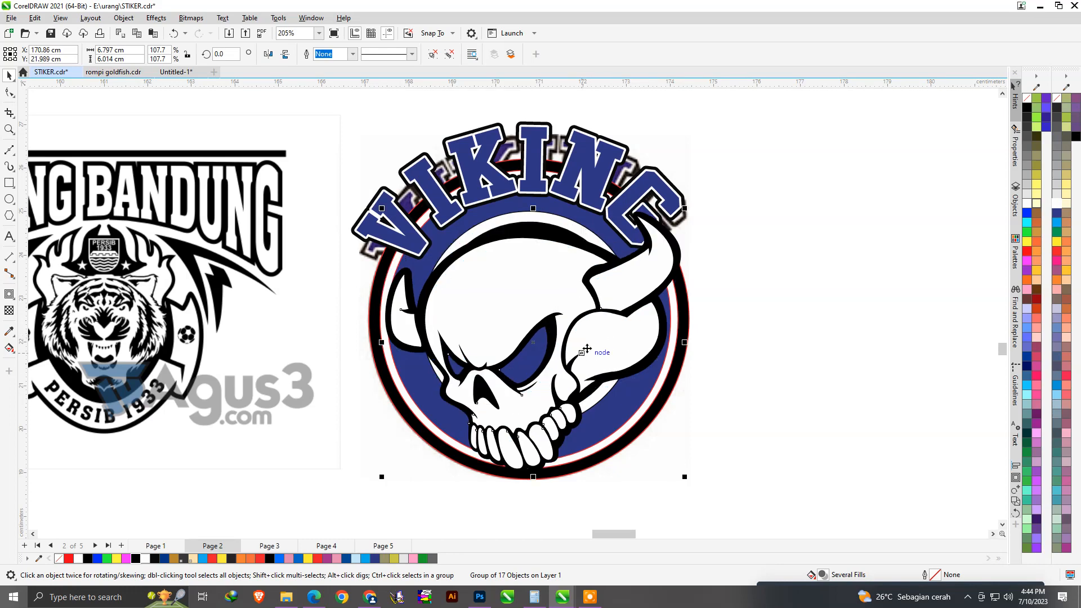
{"action": "left_click", "coordinate": [768, 358]}
{"action": "scroll", "coordinate": [544, 342], "scroll_direction": "down", "scroll_amount": 2}
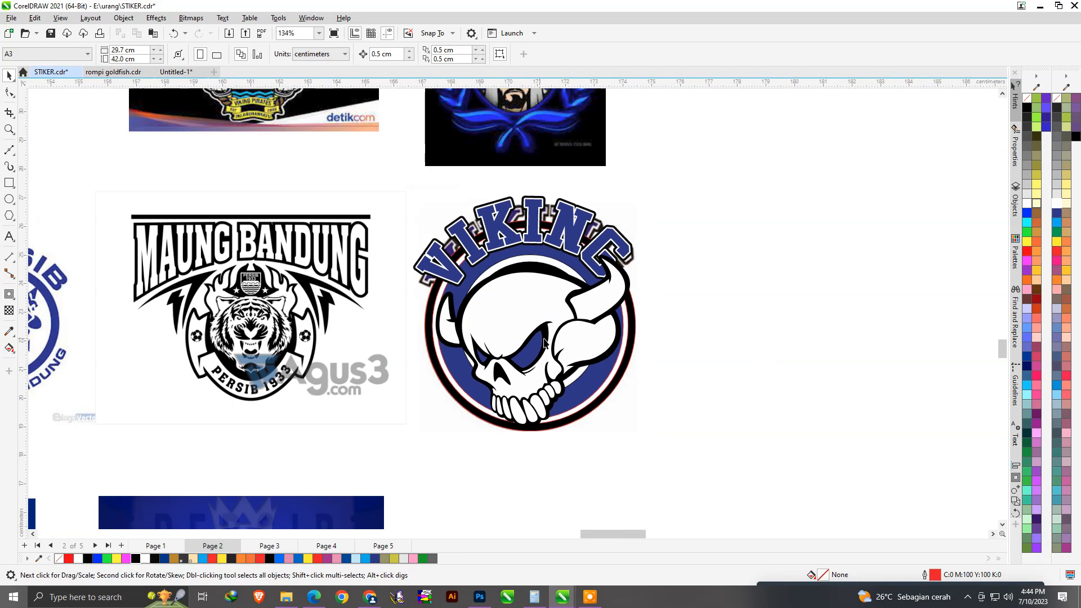
{"action": "right_click", "coordinate": [639, 385]}
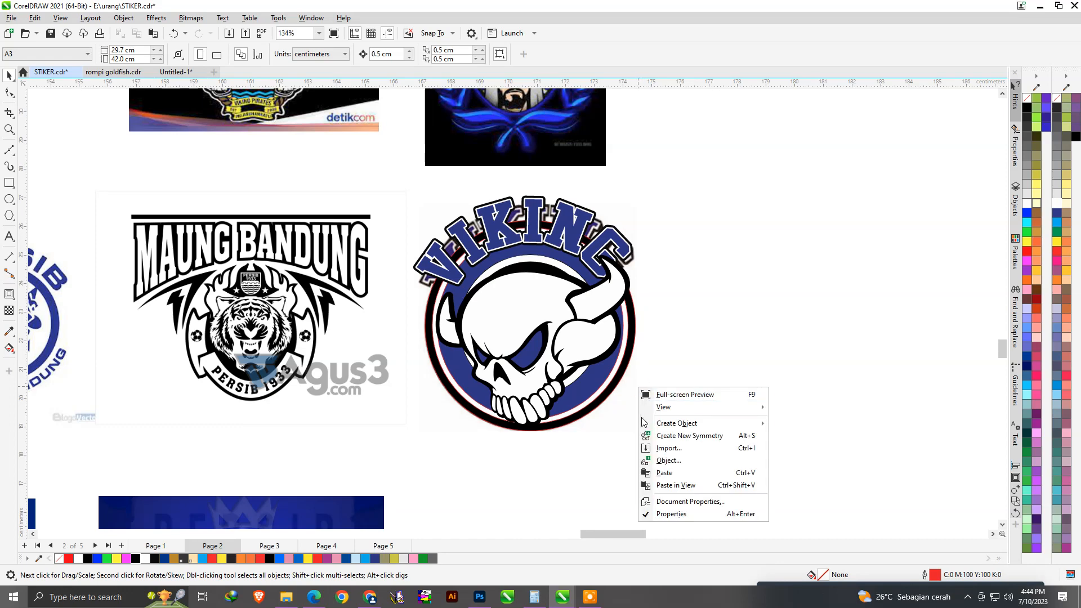
{"action": "left_click", "coordinate": [686, 341]}
{"action": "scroll", "coordinate": [629, 393], "scroll_direction": "up", "scroll_amount": 1}
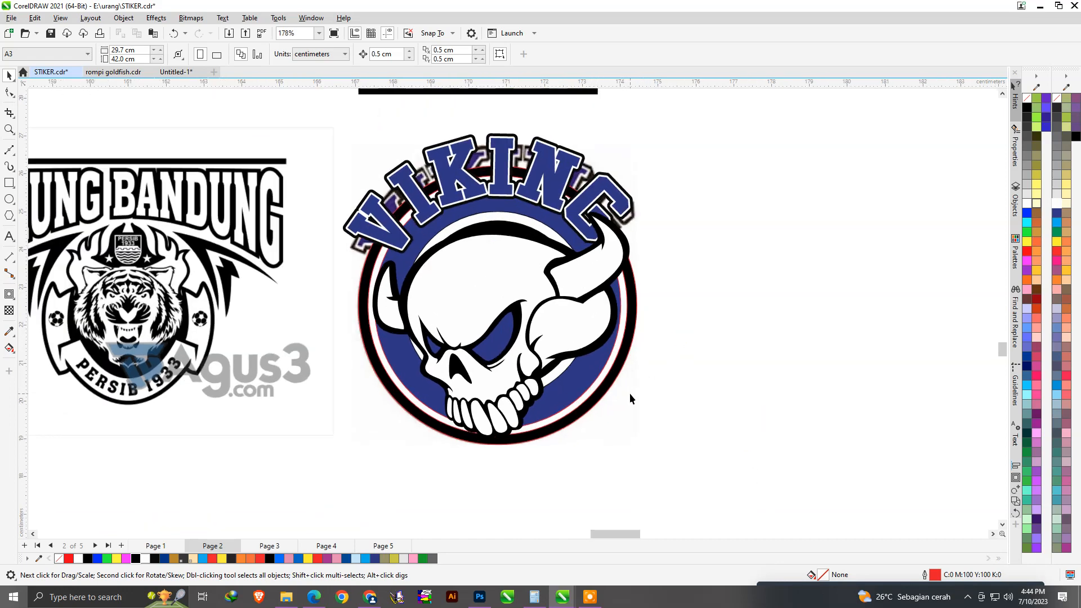
{"action": "right_click", "coordinate": [627, 418]}
{"action": "left_click", "coordinate": [695, 359]}
{"action": "scroll", "coordinate": [690, 366], "scroll_direction": "down", "scroll_amount": 1}
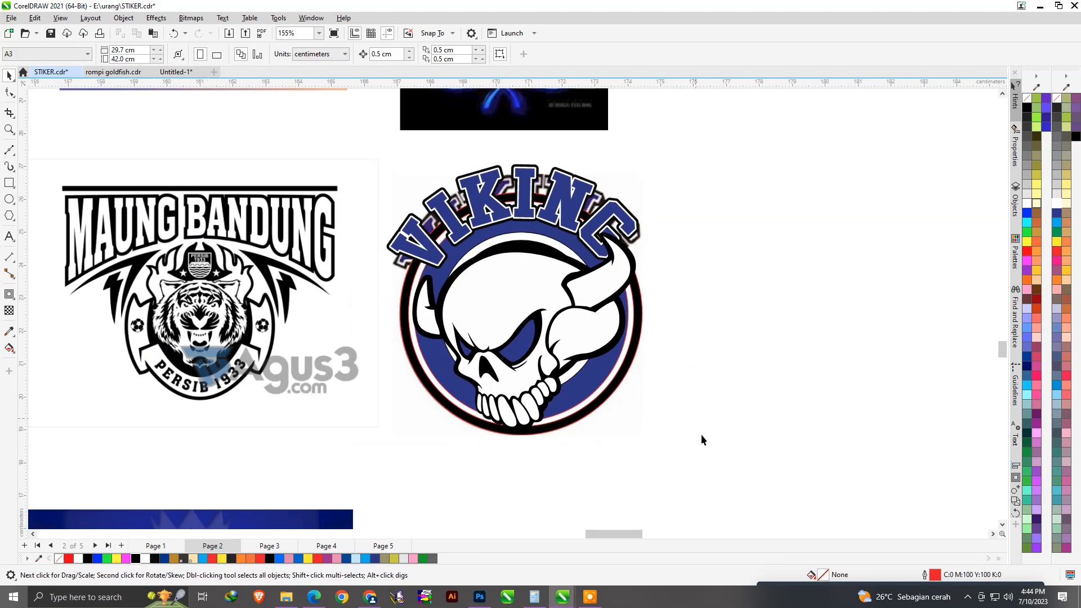
- Group the entire redrawn logo, including the skull, lettering and rings, and remove its outlines
{"action": "left_click_drag", "start_coordinate": [488, 331], "coordinate": [372, 164]}
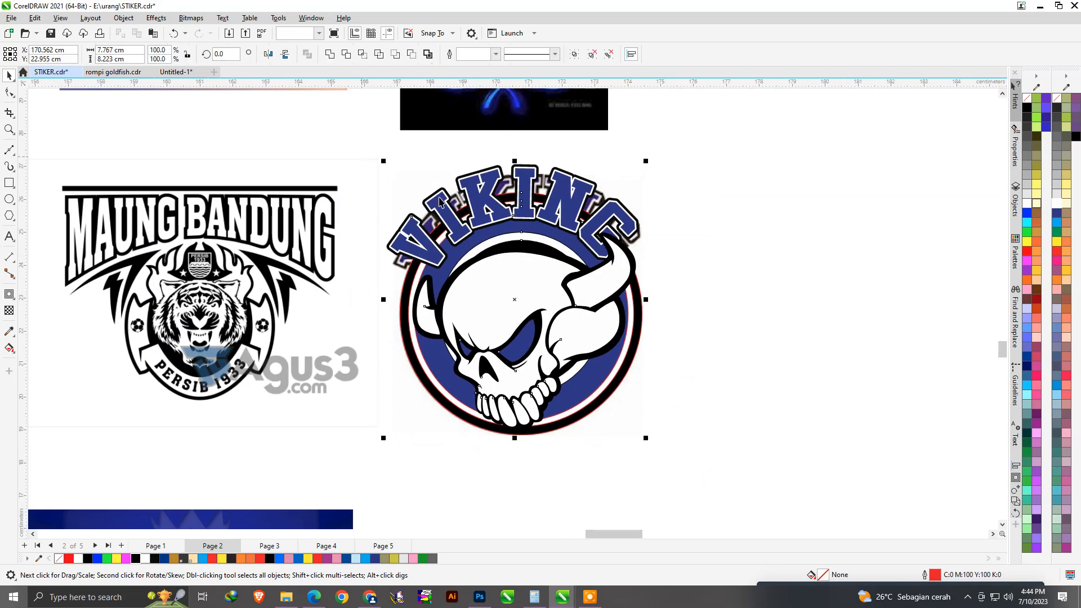
{"action": "key", "text": "ctrl+g"}
{"action": "right_click", "coordinate": [1027, 99]}
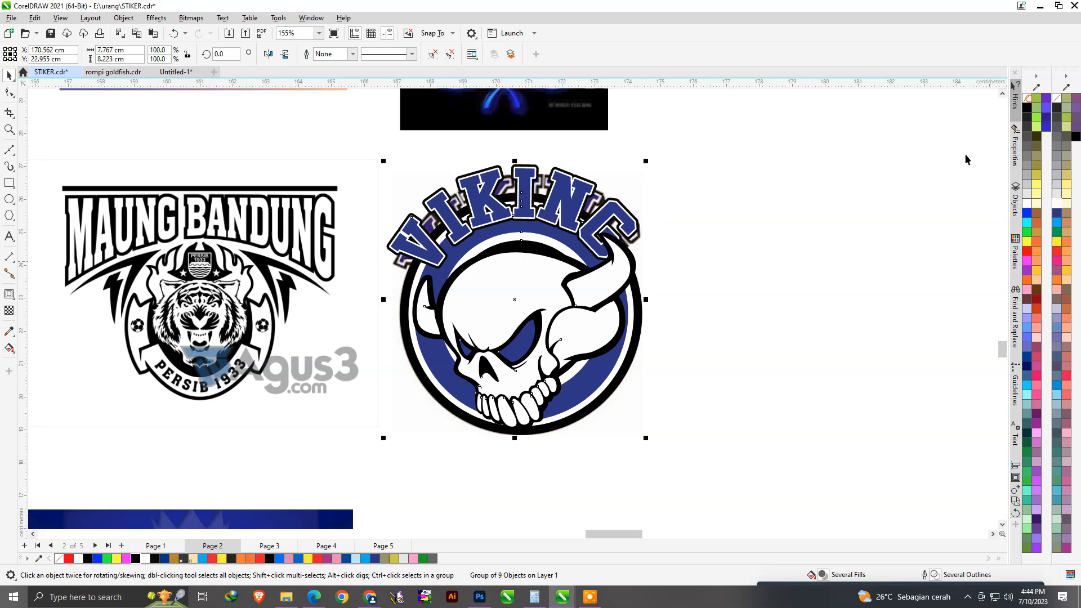
- Move the grouped logo off the reference image to the empty space right beside it and save the document
{"action": "left_click_drag", "start_coordinate": [507, 267], "coordinate": [765, 289]}
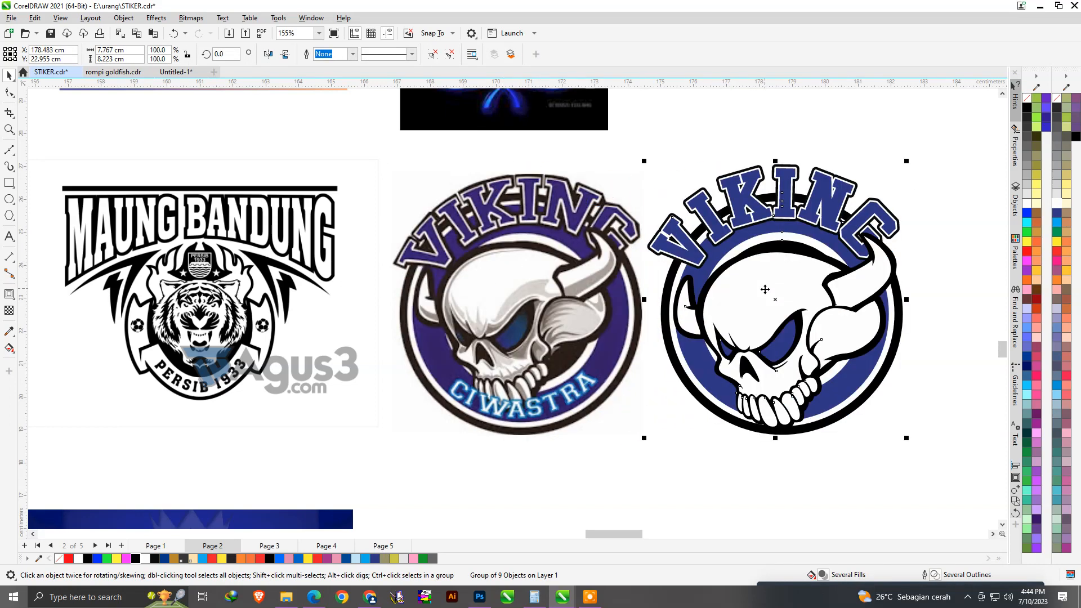
{"action": "left_click", "coordinate": [685, 443]}
{"action": "scroll", "coordinate": [624, 384], "scroll_direction": "down", "scroll_amount": 1}
{"action": "scroll", "coordinate": [800, 321], "scroll_direction": "up", "scroll_amount": 1}
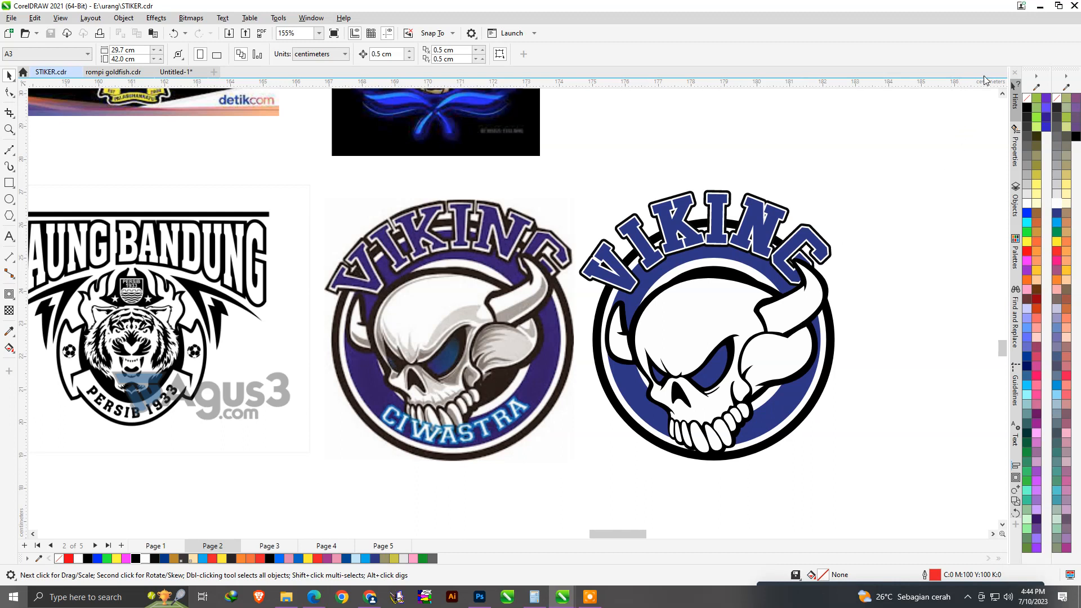
- Minimize the drawing window and the Downloads folder window to show the desktop
{"action": "left_click", "coordinate": [1039, 6]}
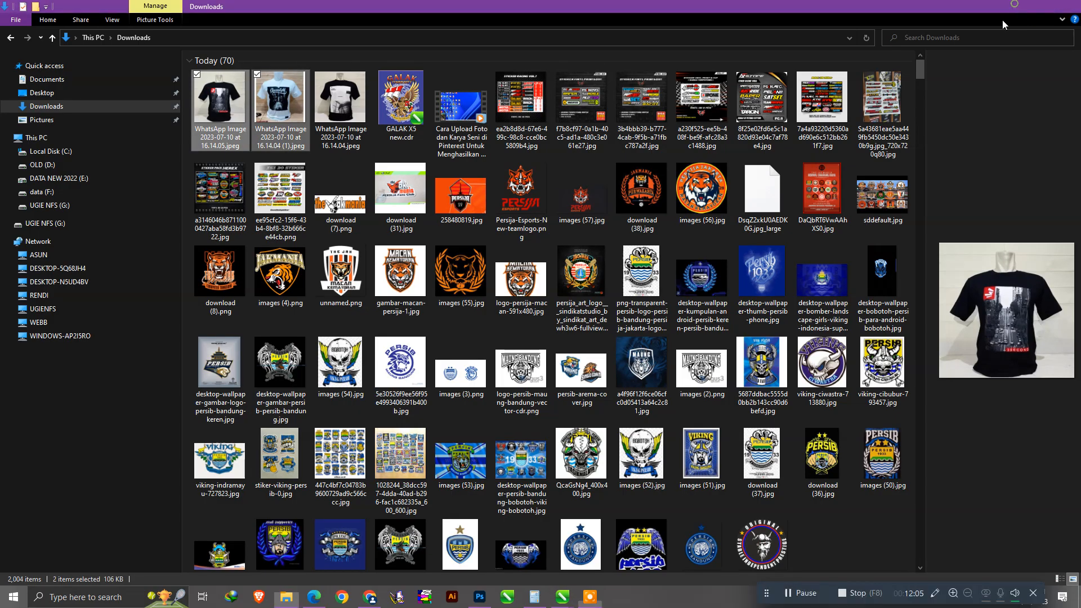
{"action": "left_click", "coordinate": [1015, 6]}
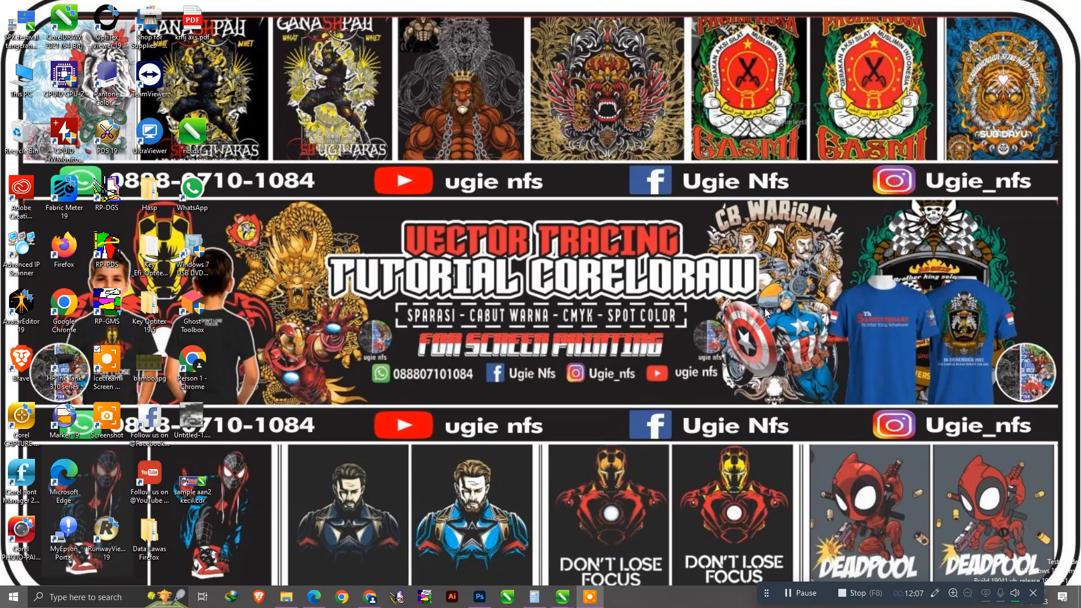